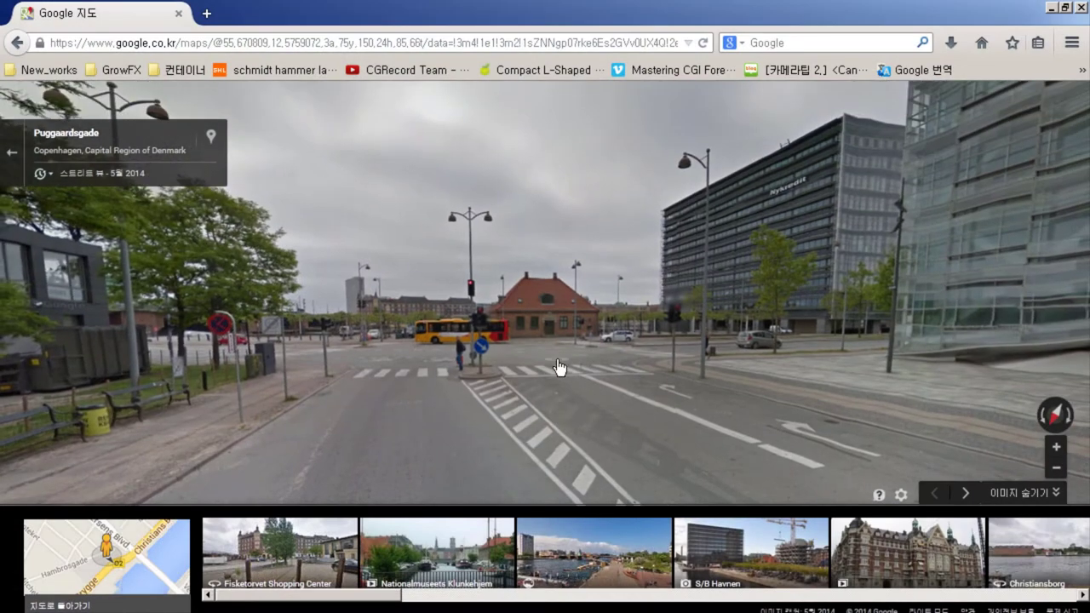
# Step: Advance Street View closer to the Nykredit building, then search the web for 'nykredit headquarters'
pyautogui.click(550, 376)
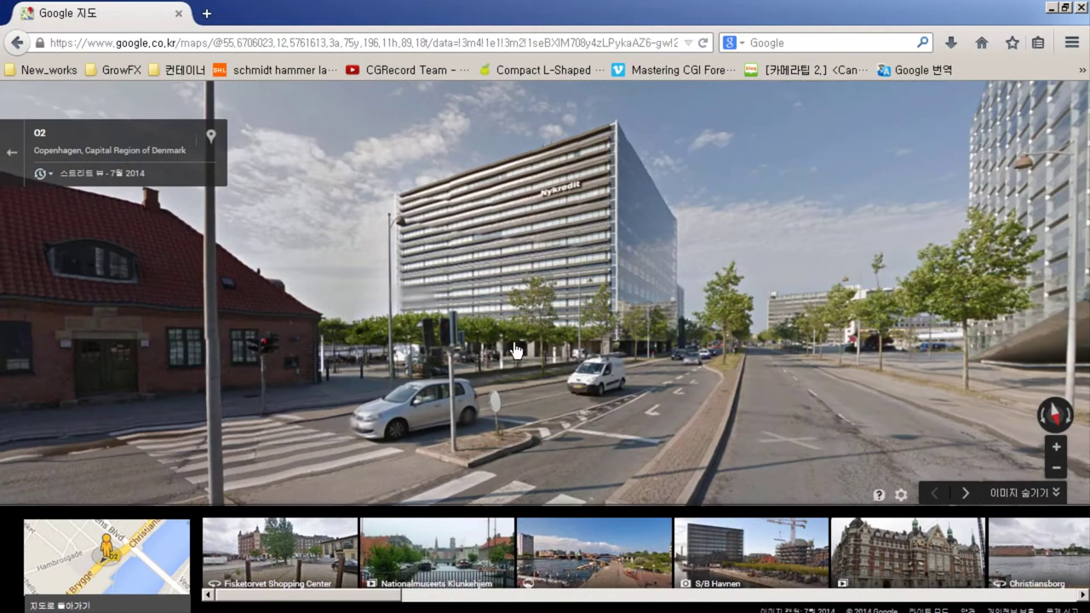
pyautogui.hotkey('ctrl', 'k')
pyautogui.write('nykredit headquarters')
pyautogui.press('Return')
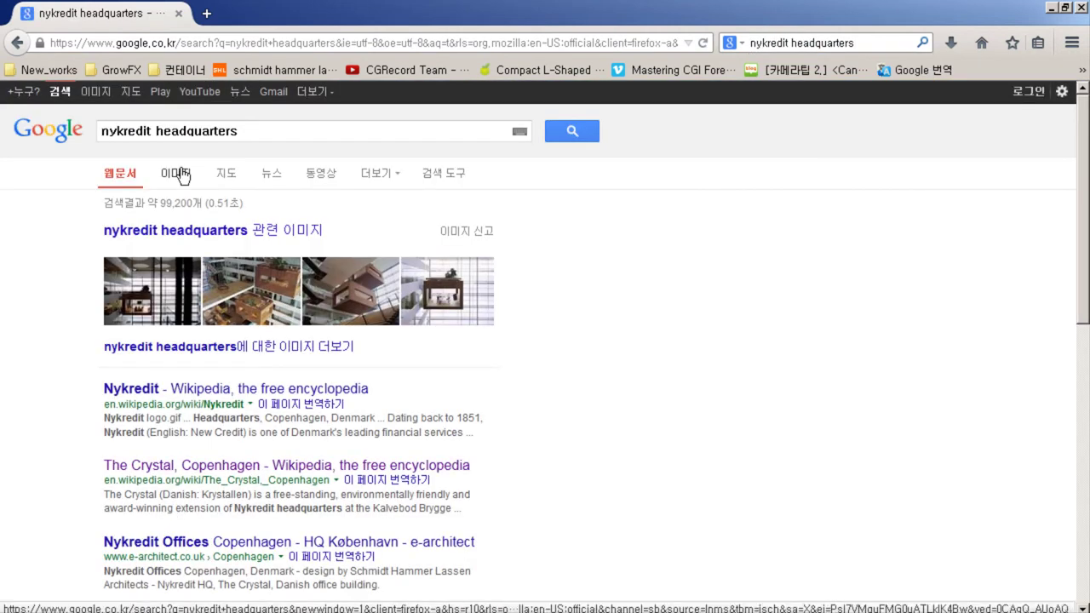
# Step: Switch to image results for 'nykredit headquarters' and scroll through them
pyautogui.click(176, 174)
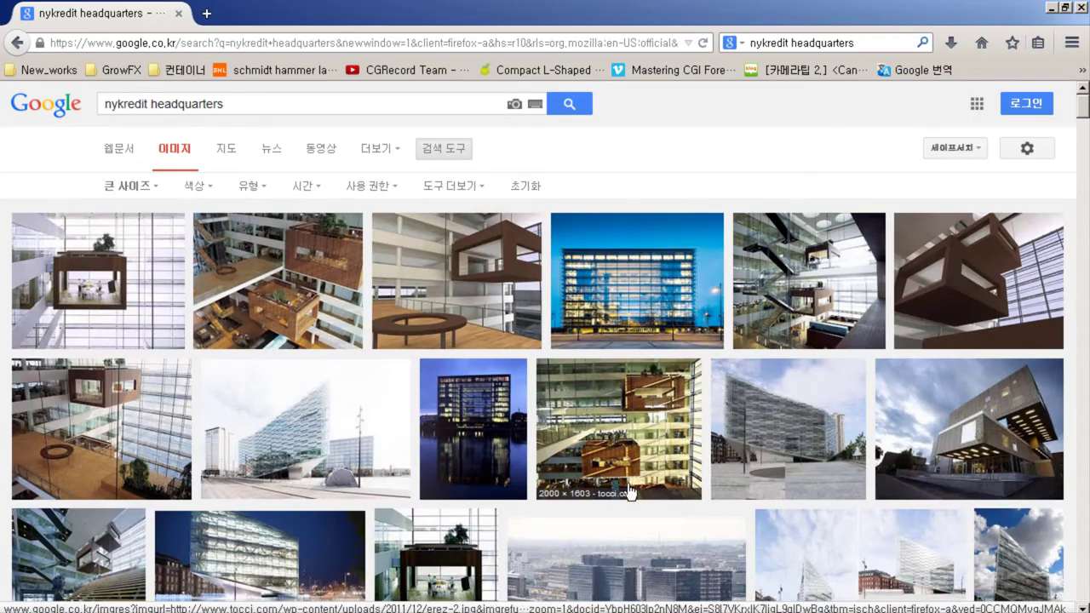
pyautogui.scroll(-2, 582, 402)
pyautogui.scroll(-2, 582, 402)
pyautogui.scroll(-5, 582, 402)
pyautogui.scroll(-5, 582, 402)
pyautogui.scroll(-5, 582, 402)
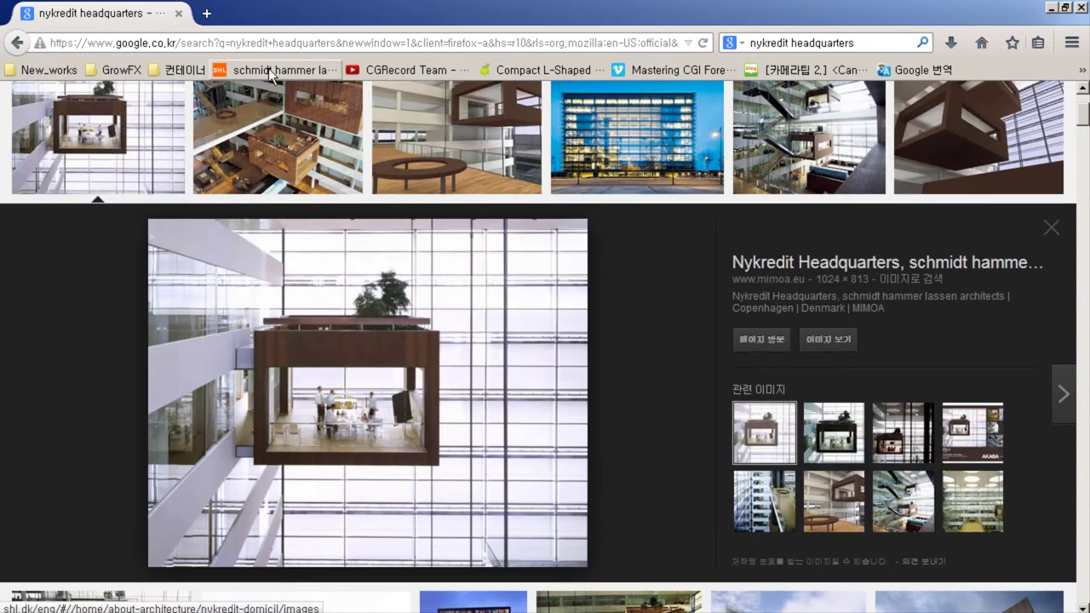
# Step: Open the architects' Nykredit project page on shl.dk, show its drawings, and copy the address
pyautogui.click(270, 74)
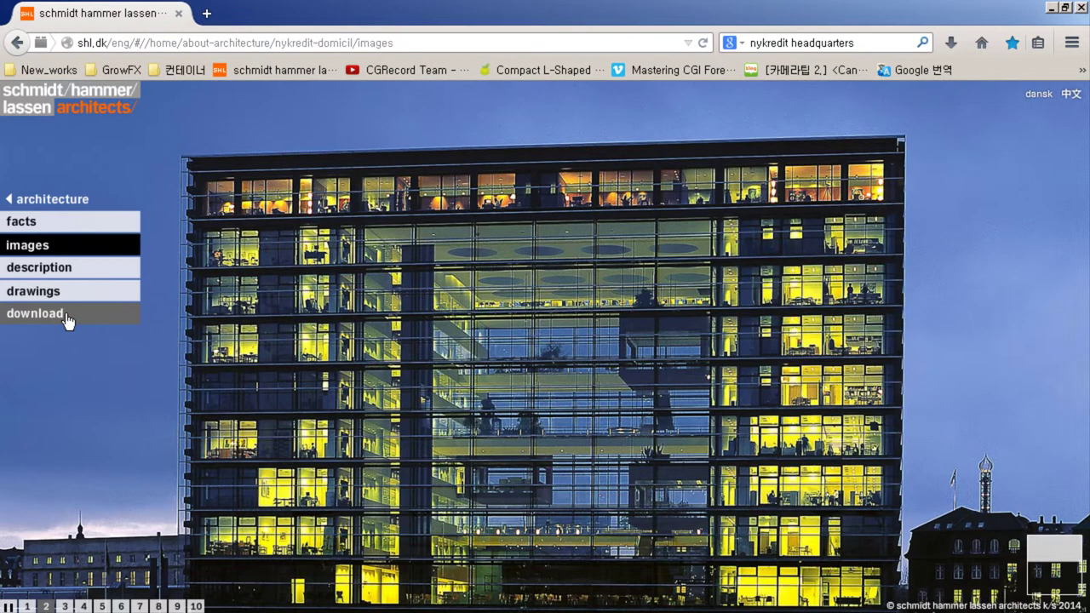
pyautogui.click(65, 292)
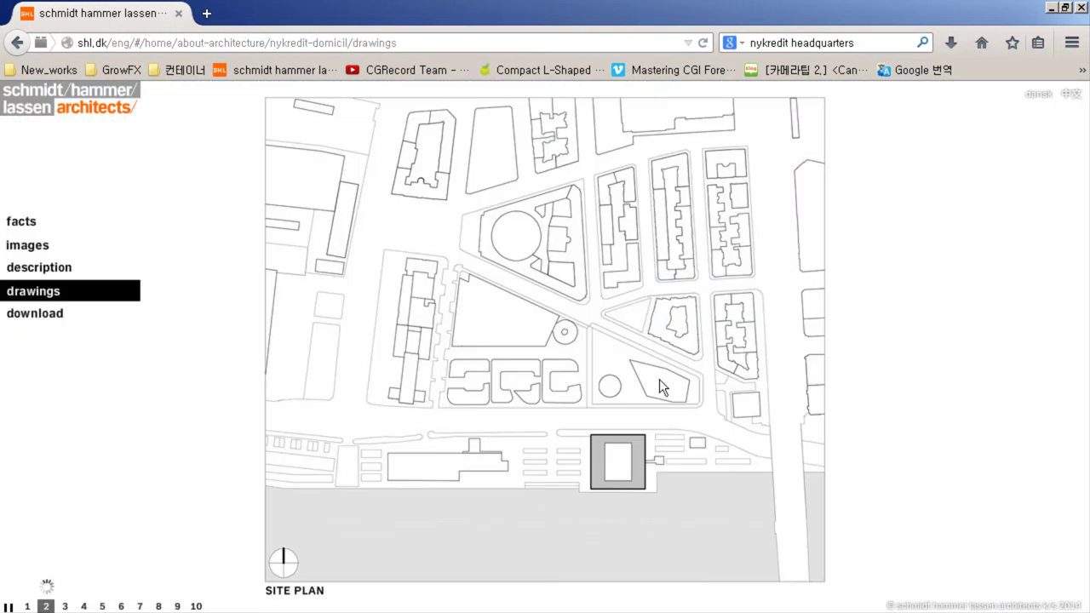
pyautogui.rightClick(311, 41)
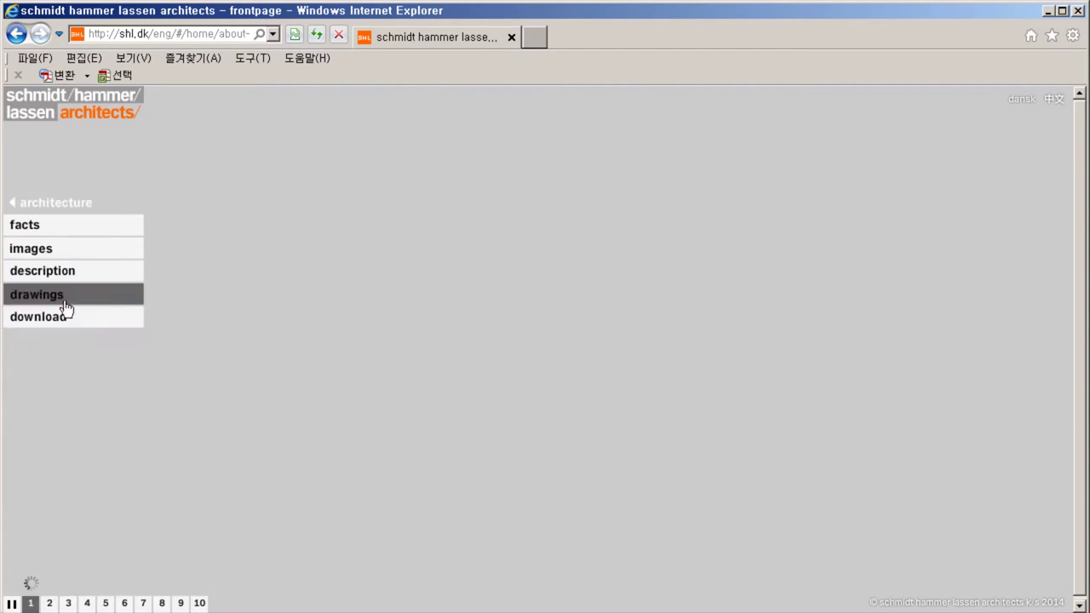
# Step: Show the drawings in Internet Explorer and open its cached Temporary Internet Files through Internet Options
pyautogui.click(60, 295)
pyautogui.click(252, 58)
pyautogui.click(263, 375)
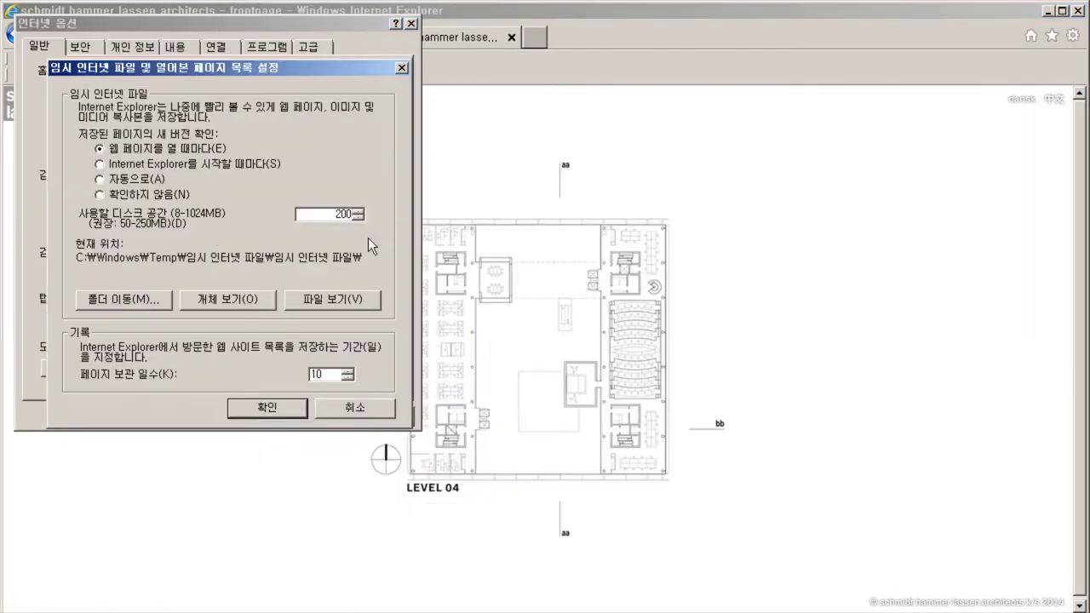
pyautogui.click(365, 297)
pyautogui.hscroll(3, 158, 119)
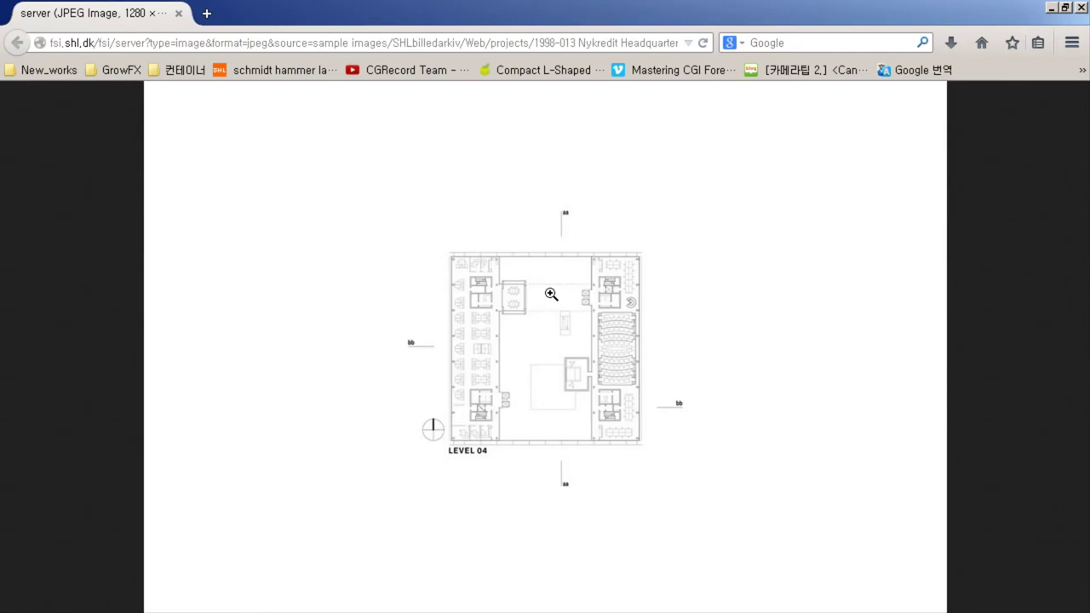
pyautogui.rightClick(558, 311)
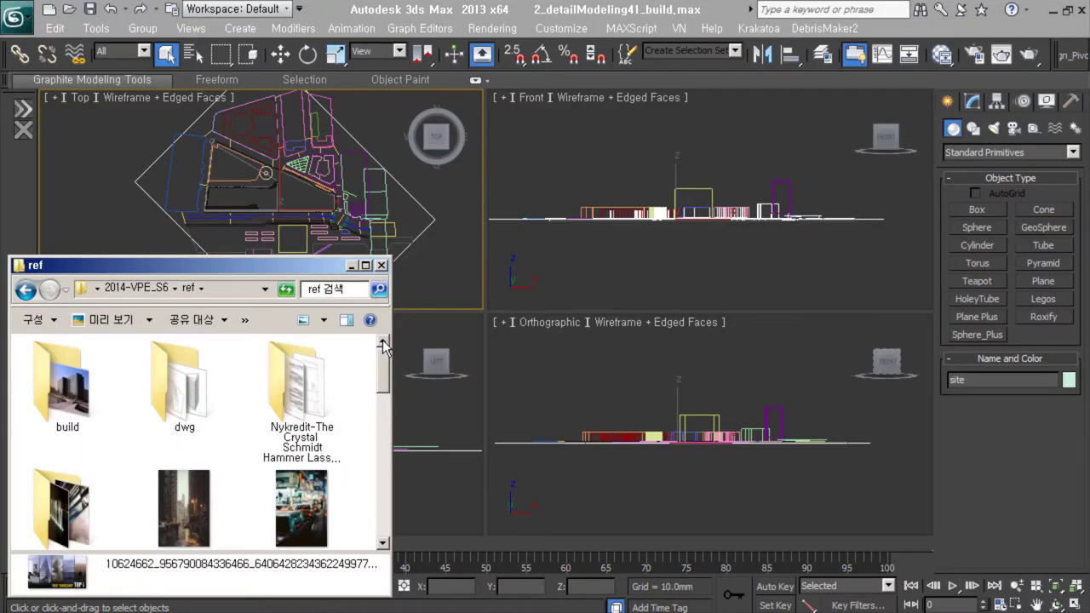
# Step: Browse into the build and C reference folders, then minimise the folder window
pyautogui.doubleClick(65, 384)
pyautogui.doubleClick(66, 487)
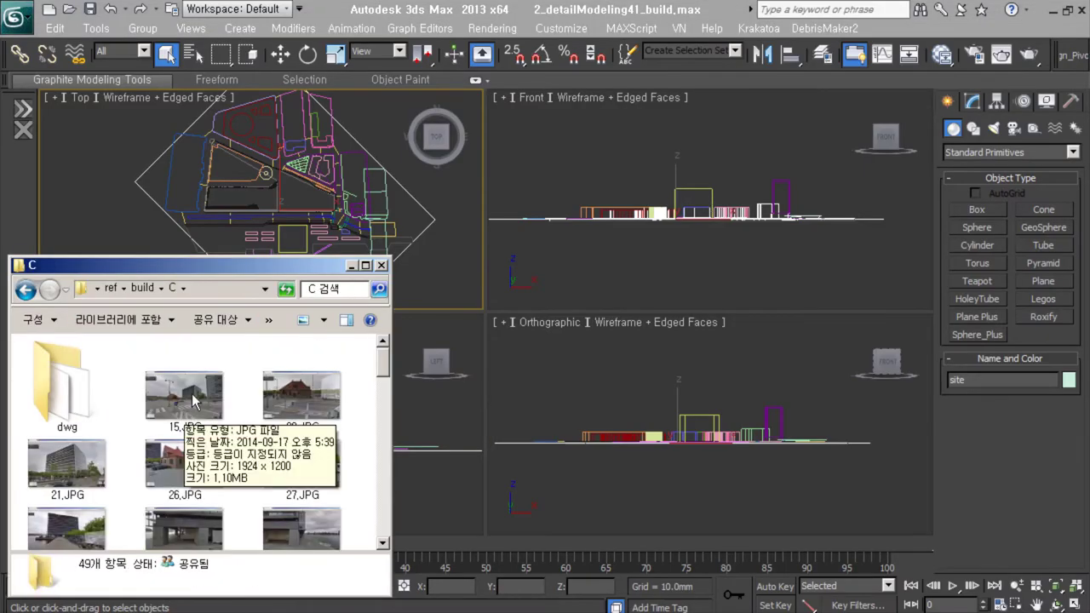
pyautogui.scroll(-2, 194, 401)
pyautogui.scroll(-5, 296, 447)
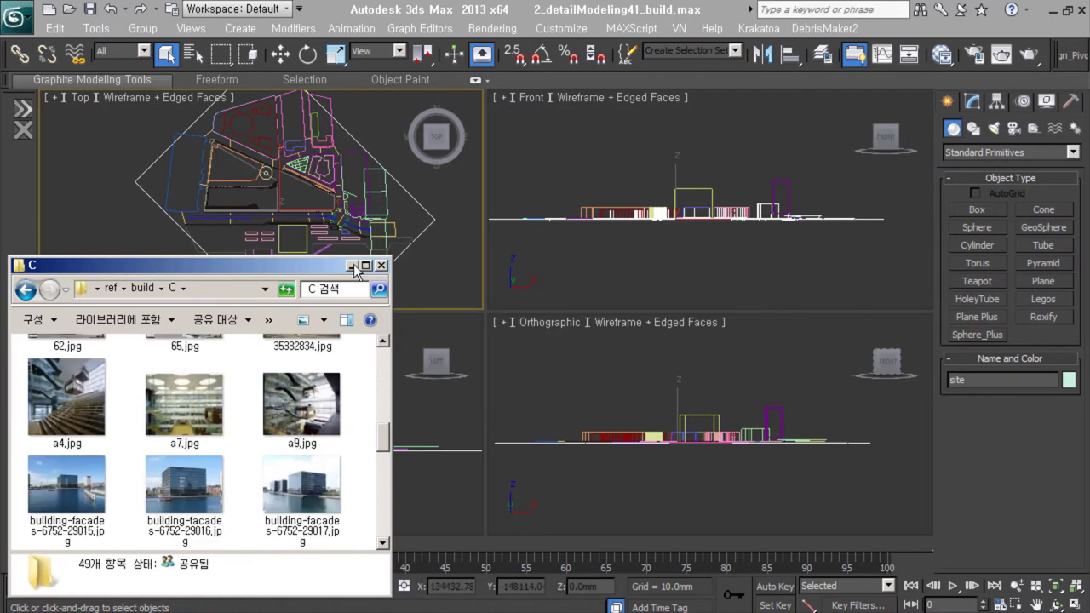
pyautogui.click(353, 265)
pyautogui.scroll(2, 250, 205)
pyautogui.scroll(-2, 197, 196)
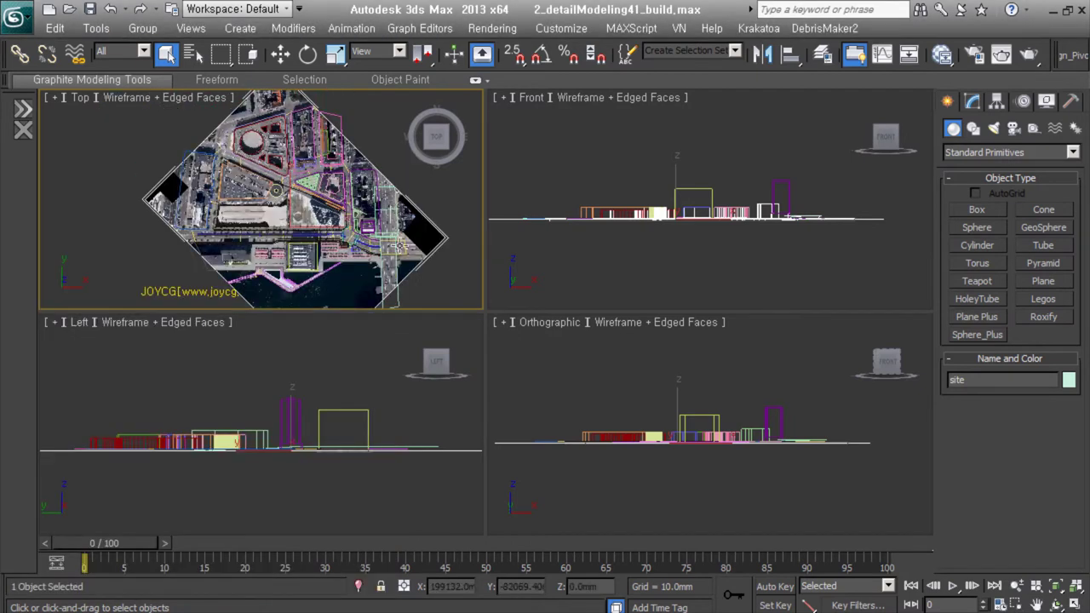
# Step: Select the building footprint rectangle and isolate it in the shaded top view
pyautogui.click(278, 205)
pyautogui.press('z')
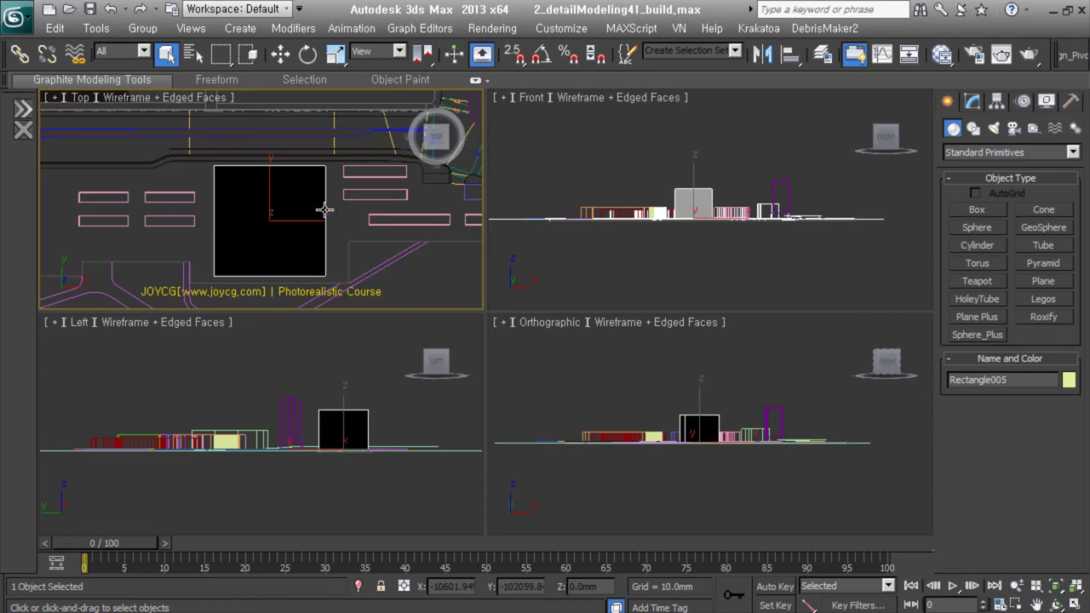
pyautogui.press('F3')
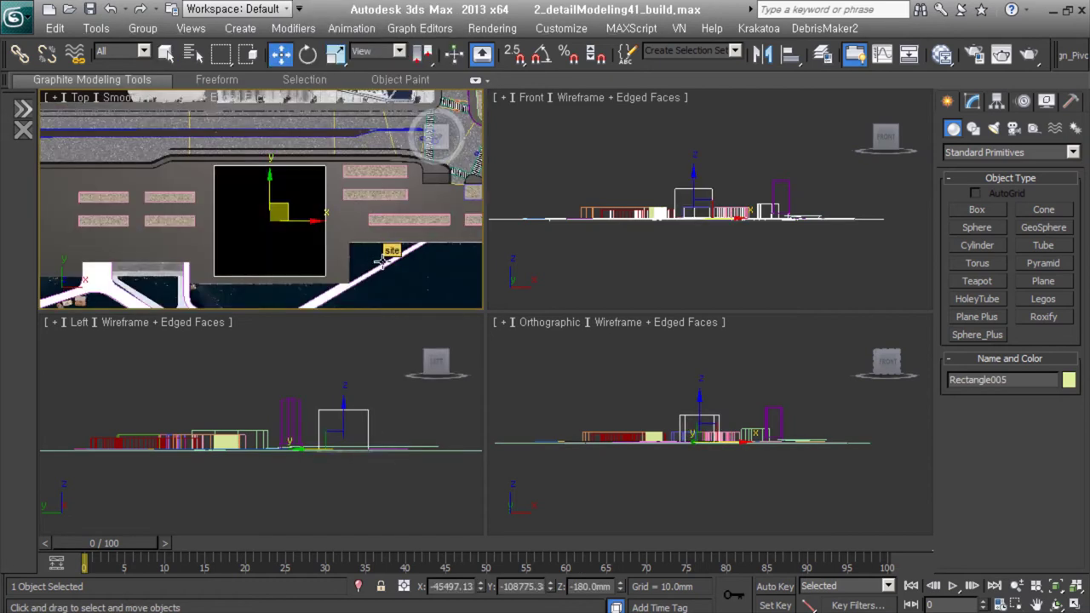
pyautogui.click(266, 226)
pyautogui.hotkey('alt', 'q')
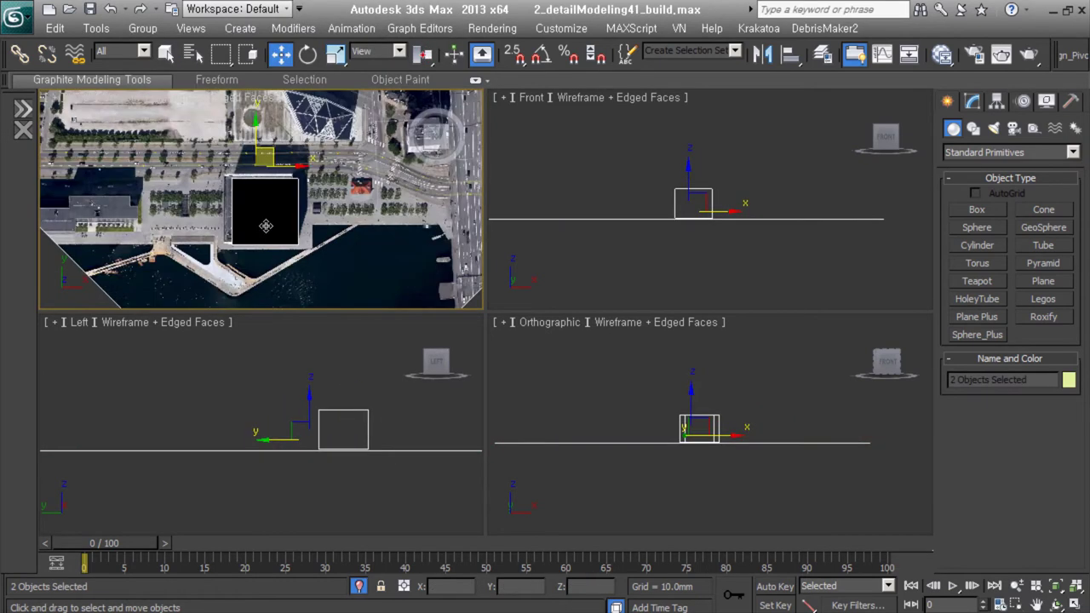
pyautogui.scroll(3, 268, 176)
pyautogui.moveTo(256, 195); pyautogui.dragTo(252, 191)
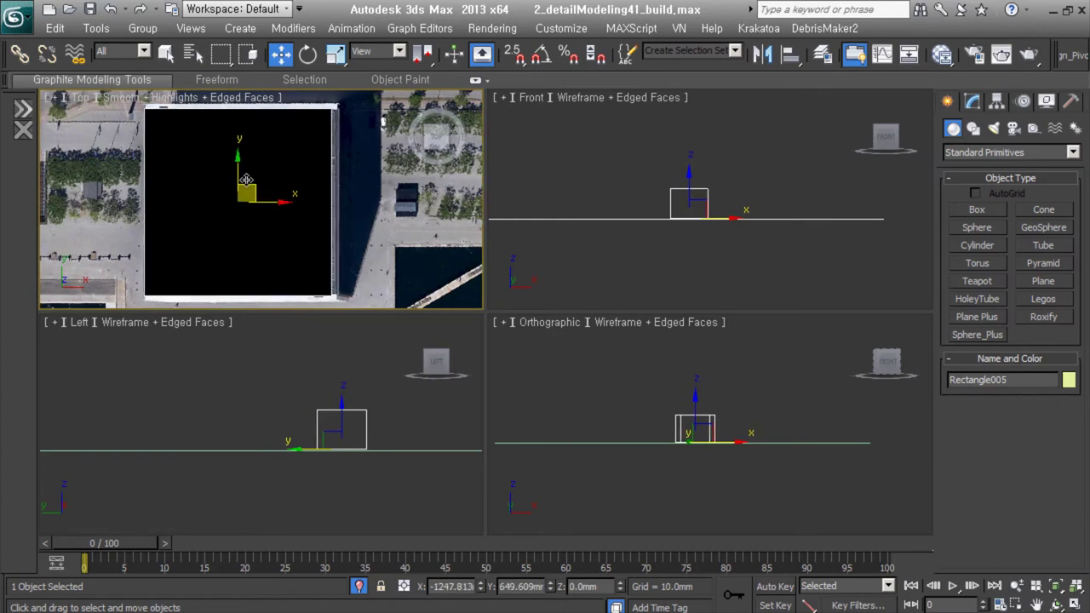
# Step: Set the rectangle to 70000 × 71200 mm, name it N-HQ, and show its Shell settings
pyautogui.click(972, 101)
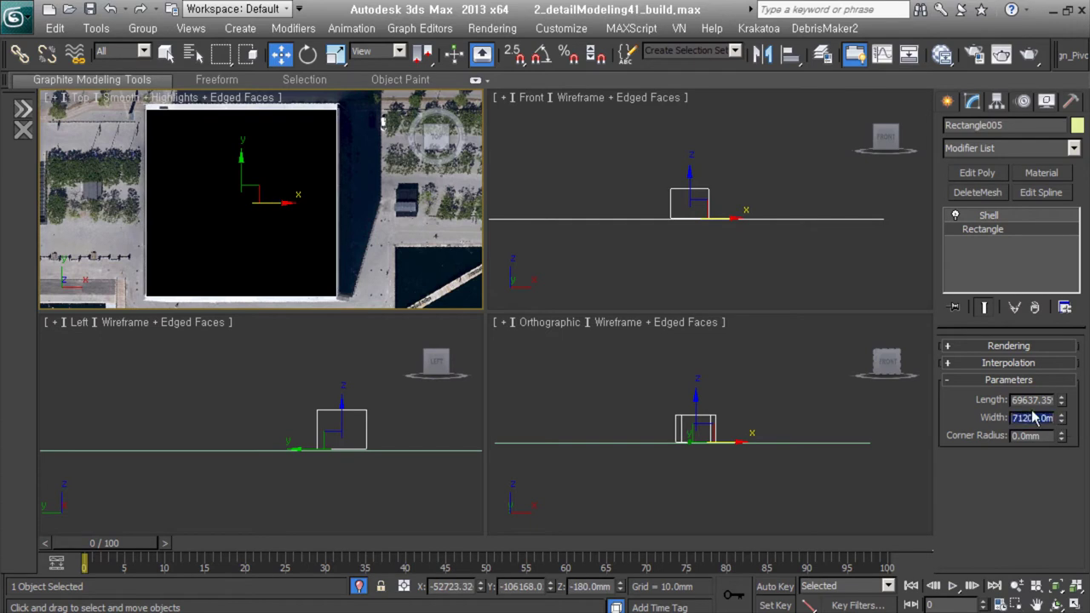
pyautogui.press('Return')
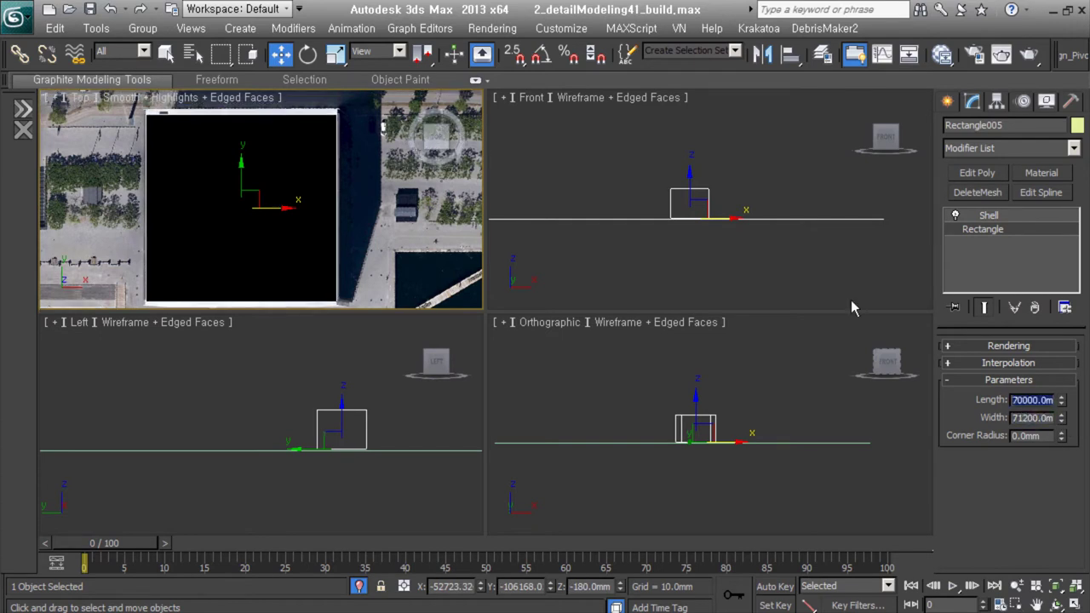
pyautogui.moveTo(246, 207); pyautogui.dragTo(253, 198, button='middle')
pyautogui.click(988, 215)
pyautogui.click(274, 424)
pyautogui.hotkey('alt', 'q')
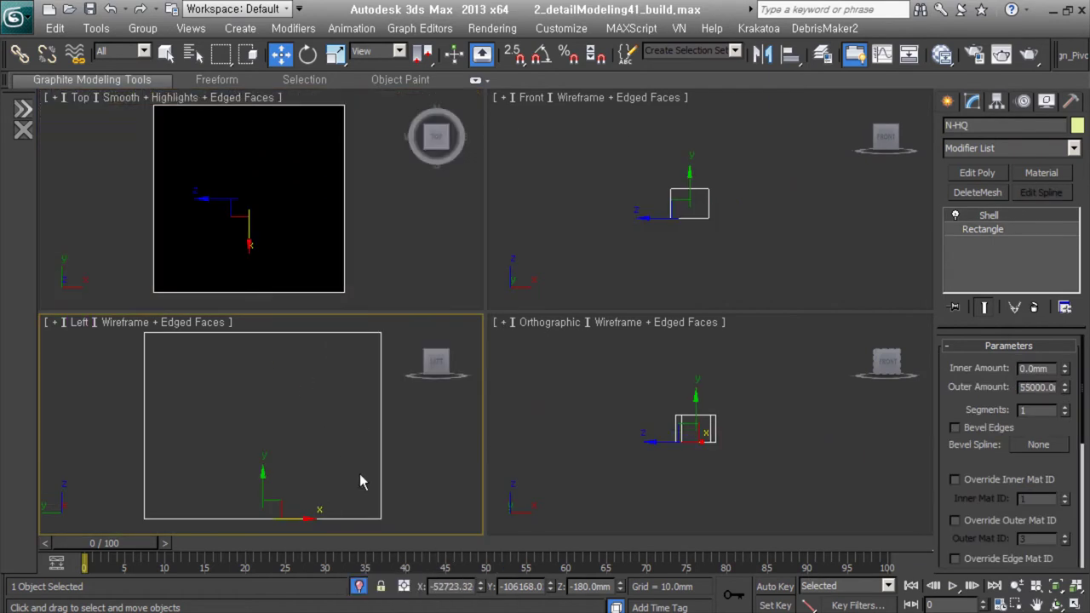
# Step: Open the dwg folder and preview the 7.jpg section drawing
pyautogui.doubleClick(244, 390)
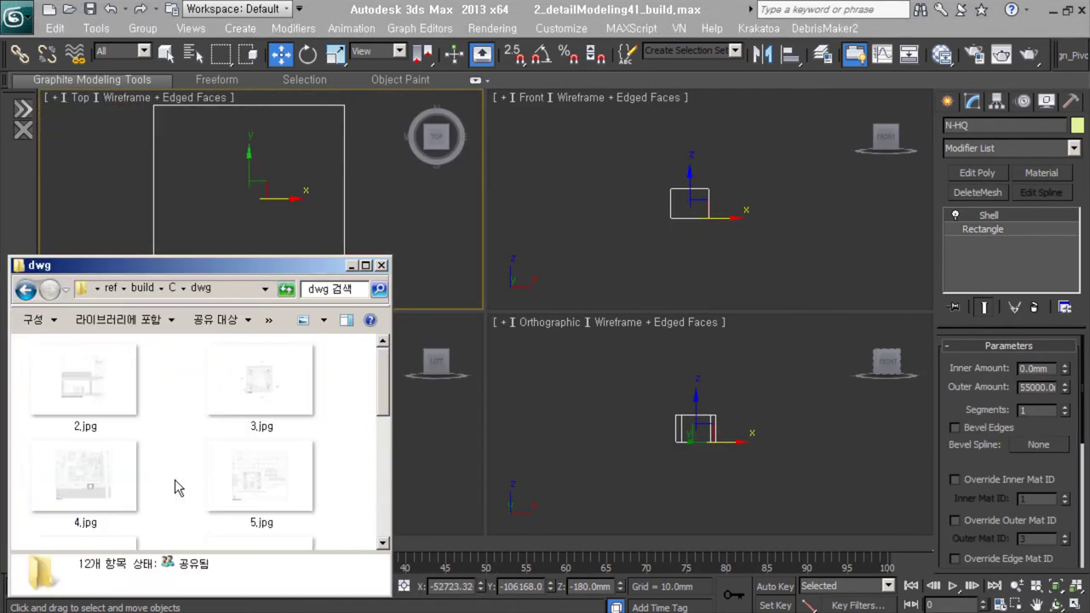
pyautogui.moveTo(281, 279); pyautogui.dragTo(344, 289)
pyautogui.click(322, 516)
pyautogui.doubleClick(322, 516)
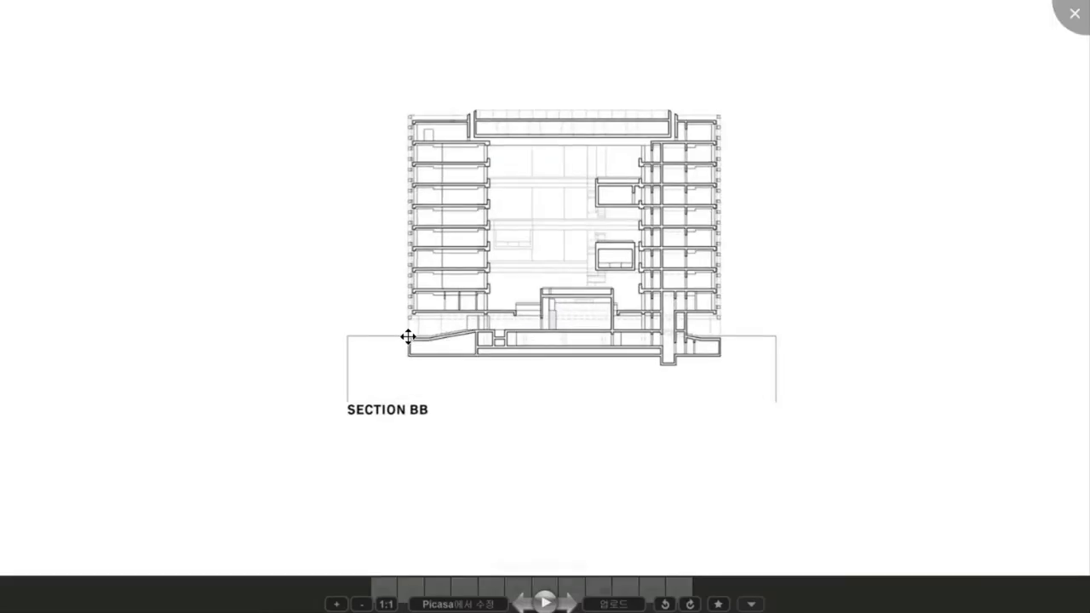
pyautogui.press('Escape')
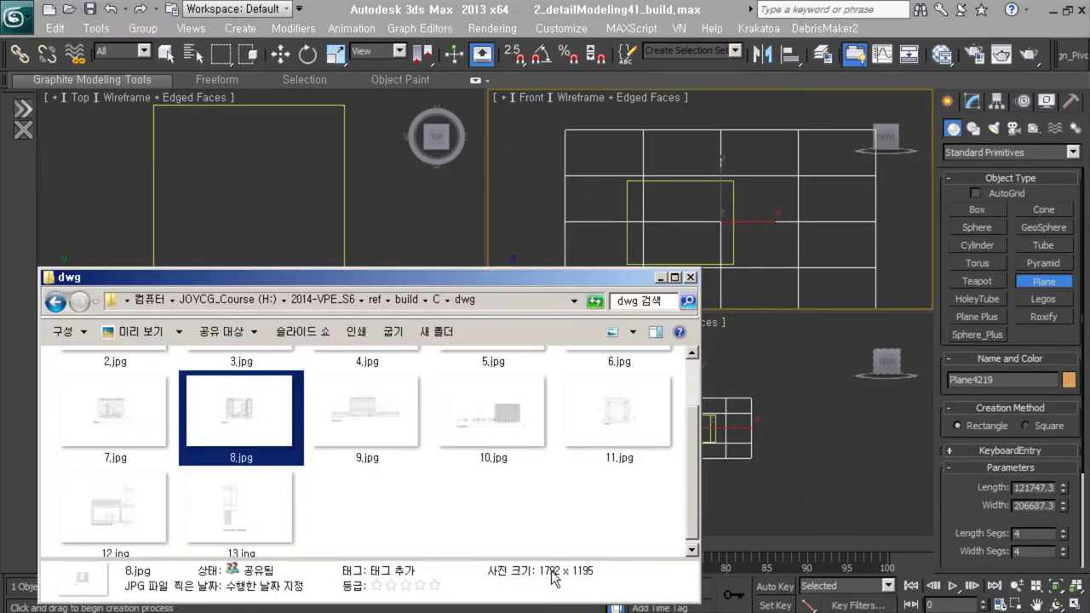
# Step: Size the section-drawing plane, giving it a length of 119500
pyautogui.click(988, 506)
pyautogui.hotkey('alt', 'Tab')
pyautogui.click(1033, 489)
pyautogui.write('0')
pyautogui.press('Return')
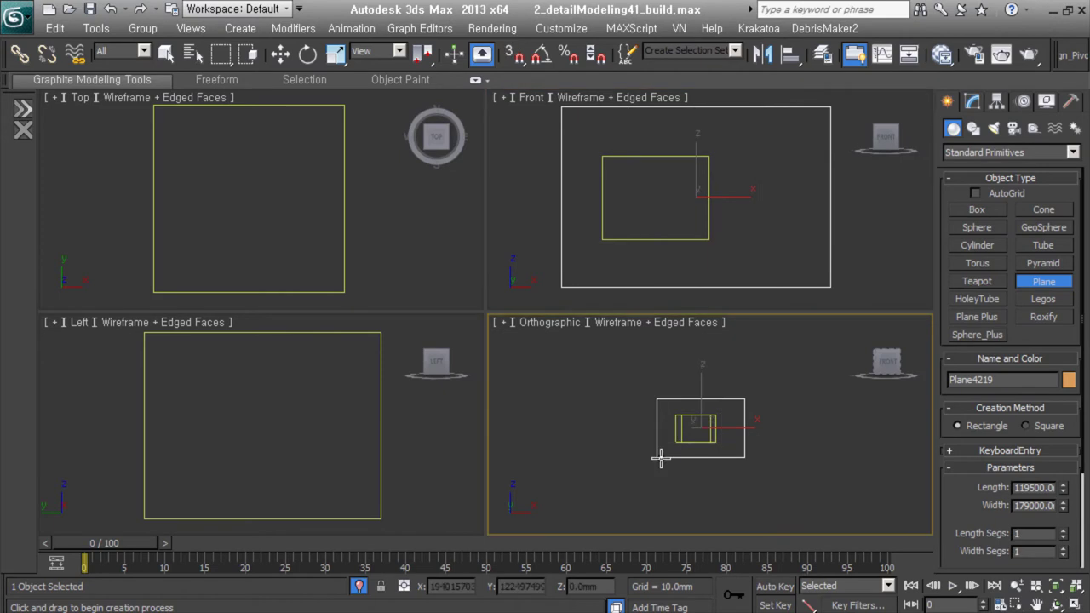
pyautogui.hotkey('alt', 'Tab')
pyautogui.hotkey('alt', 'Tab')
# Step: Move the section-drawing plane in the shaded Front view to line up with the building
pyautogui.scroll(5, 695, 433)
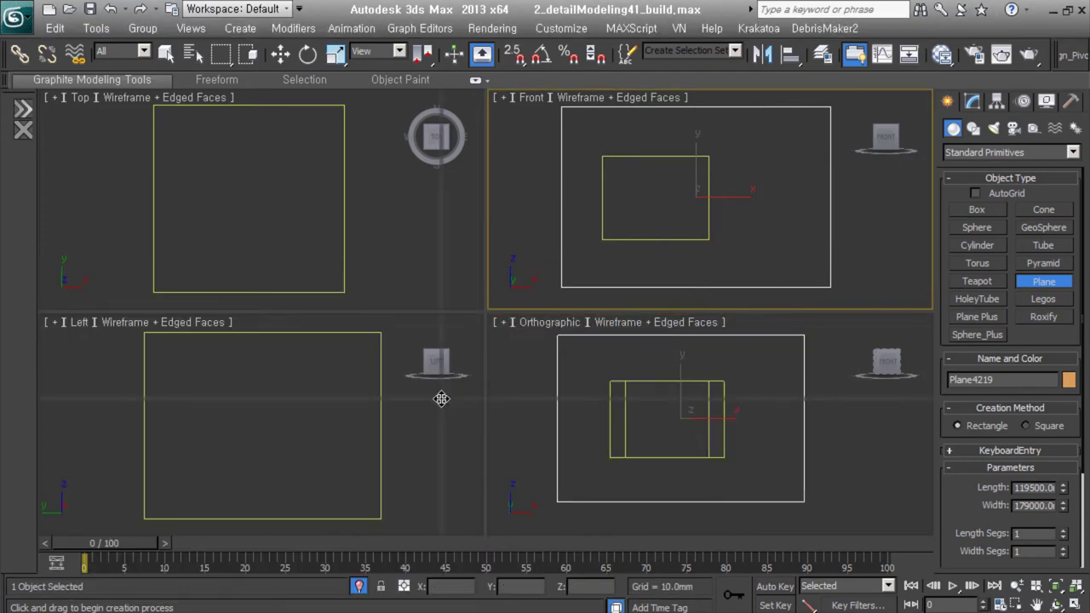
pyautogui.moveTo(441, 399); pyautogui.dragTo(469, 348)
pyautogui.press('F3')
pyautogui.press('w')
pyautogui.scroll(3, 594, 268)
pyautogui.moveTo(594, 269)
pyautogui.mouseDown()
pyautogui.moveTo(847, 165)
pyautogui.moveTo(814, 202)
pyautogui.mouseUp()
pyautogui.click(995, 102)
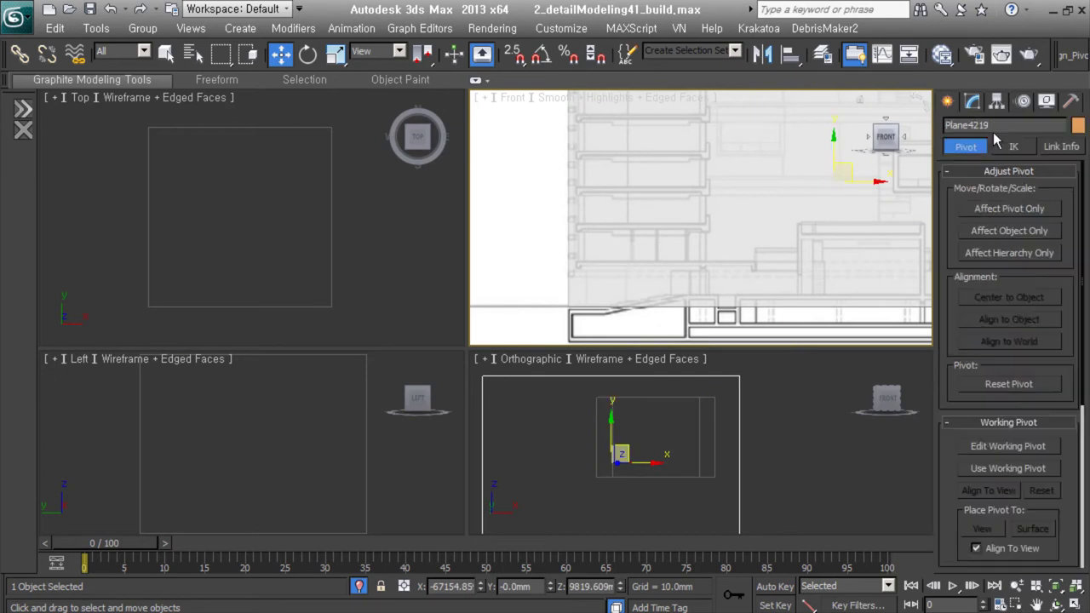
pyautogui.click(972, 102)
pyautogui.click(947, 103)
pyautogui.scroll(-3, 597, 281)
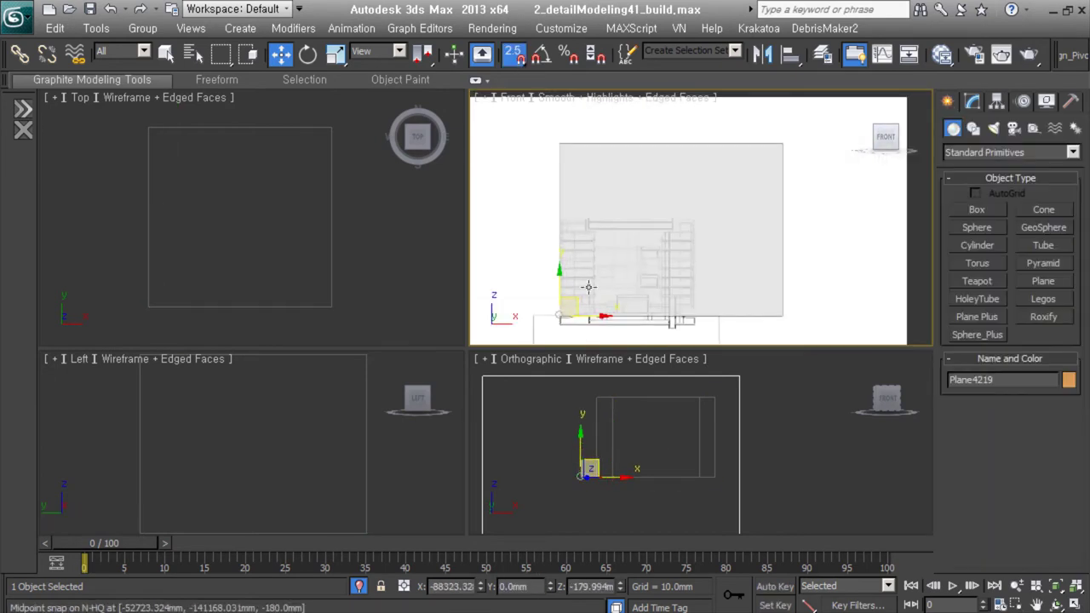
# Step: Select N-HQ, reduce its Shell to 51000 mm, and collapse the stack to Editable Poly
pyautogui.press('r')
pyautogui.rightClick(666, 216)
pyautogui.click(690, 224)
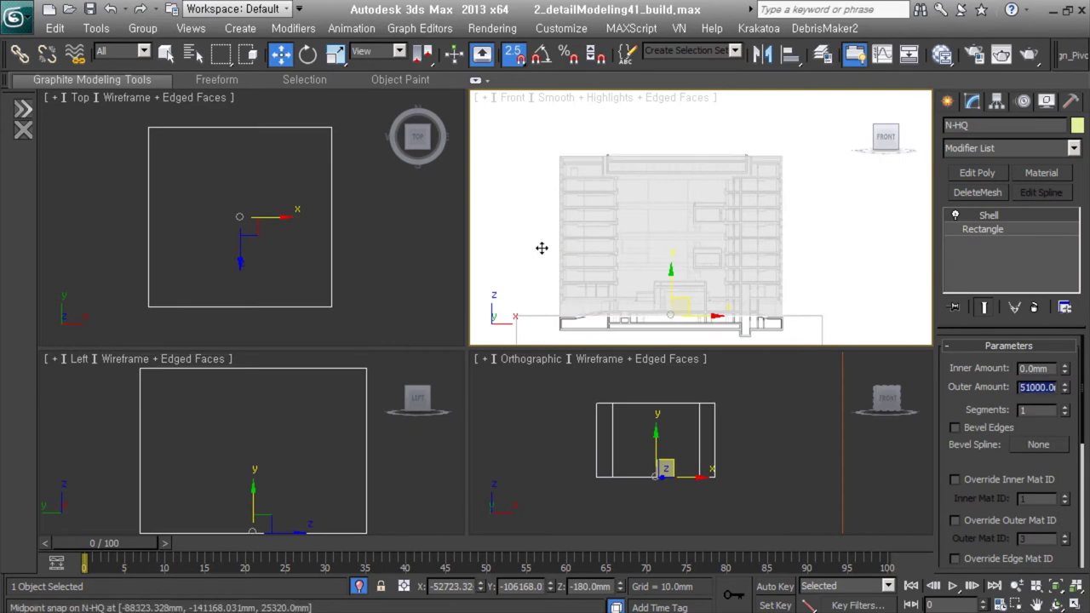
pyautogui.scroll(5, 542, 248)
pyautogui.moveTo(574, 210)
pyautogui.mouseDown(button='middle')
pyautogui.moveTo(562, 219)
pyautogui.moveTo(742, 165)
pyautogui.moveTo(538, 263)
pyautogui.mouseUp(button='middle')
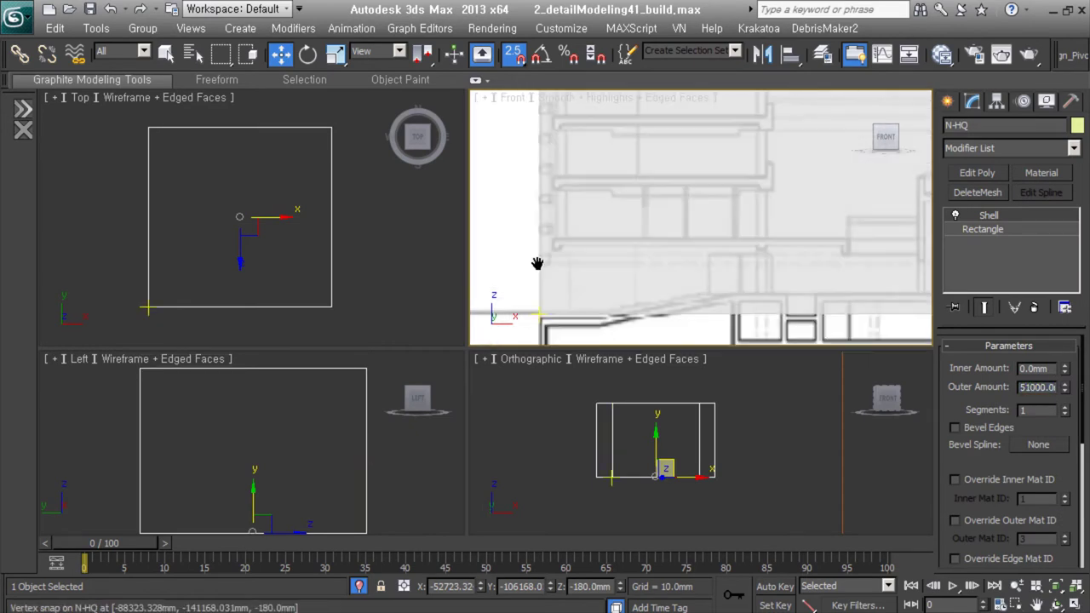
pyautogui.scroll(-3, 554, 256)
pyautogui.rightClick(747, 282)
pyautogui.click(698, 284)
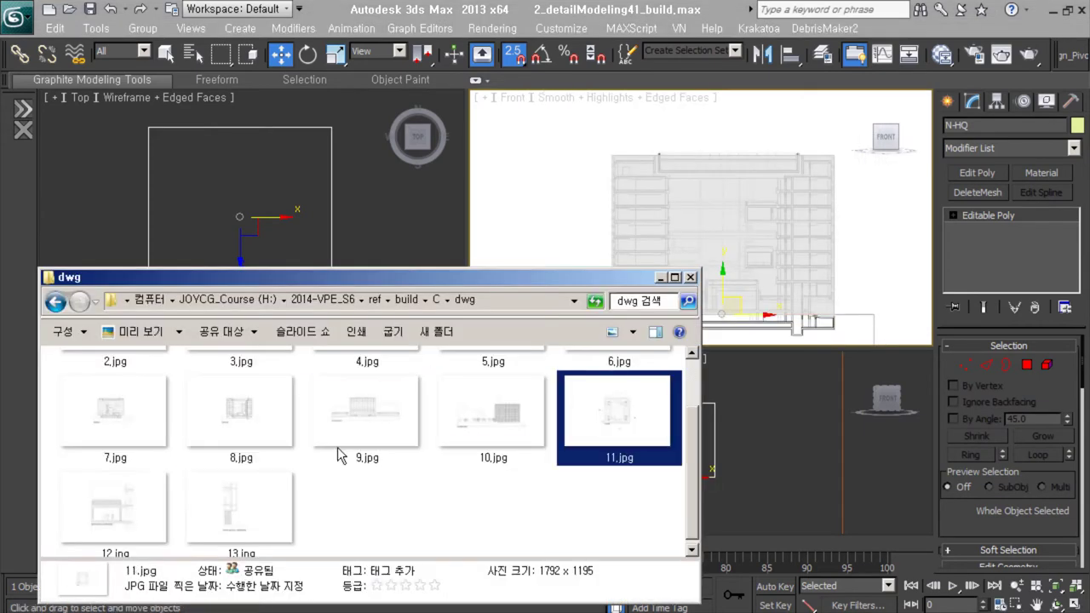
# Step: Preview an elevation drawing, then select the N-HQ building block in the front view
pyautogui.doubleClick(162, 423)
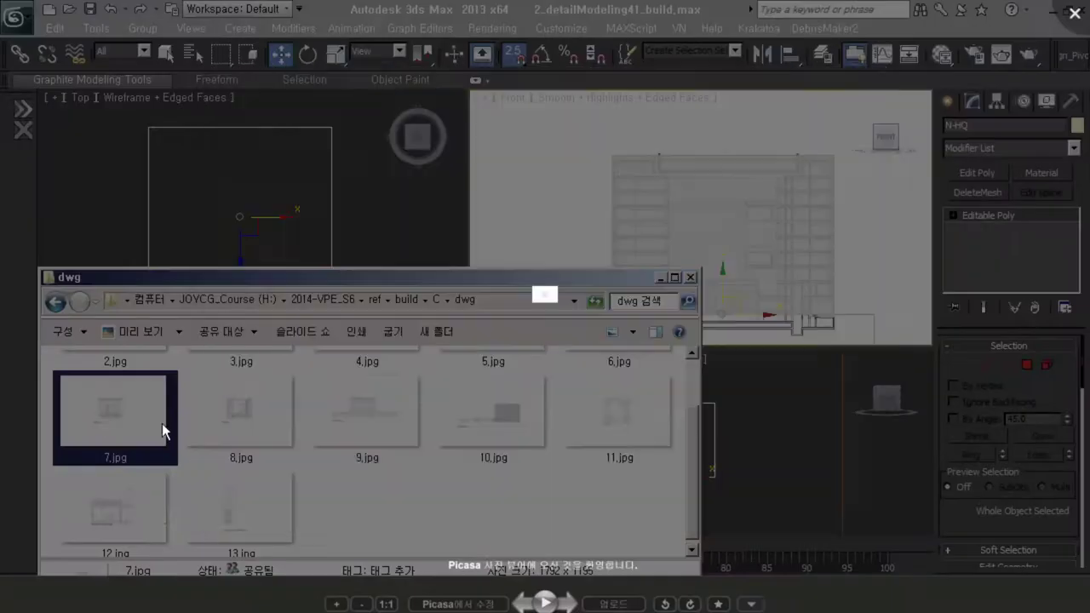
pyautogui.scroll(-1, 371, 495)
pyautogui.press('Escape')
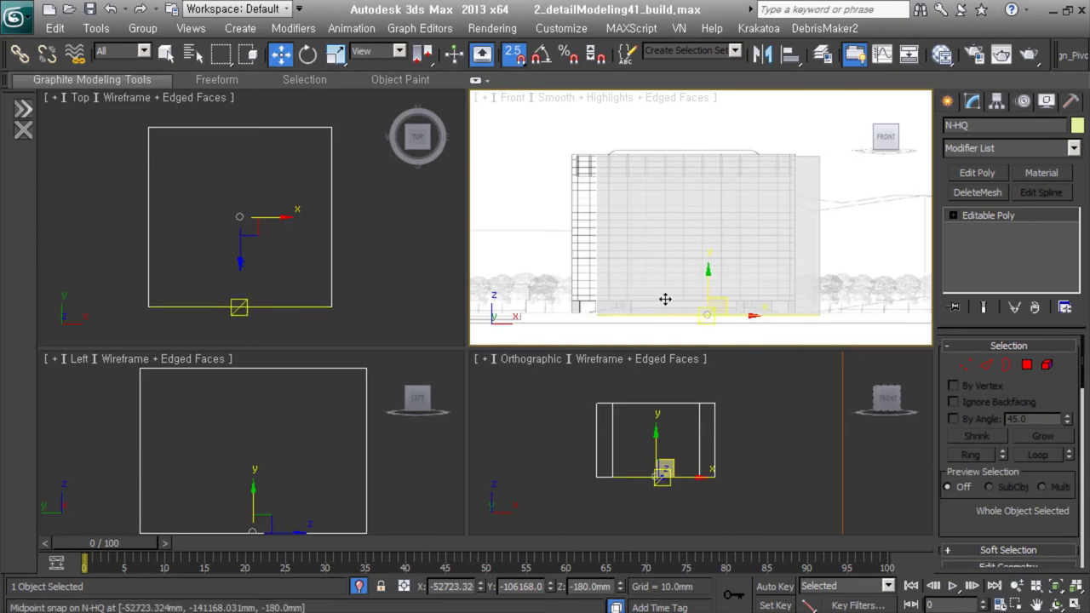
pyautogui.click(735, 319)
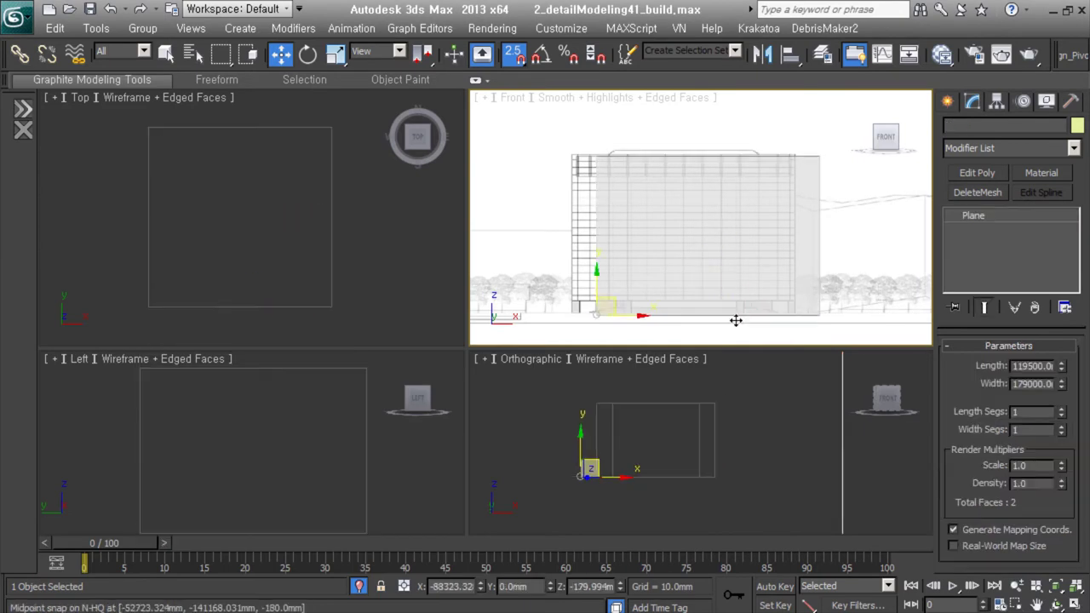
pyautogui.scroll(2, 647, 313)
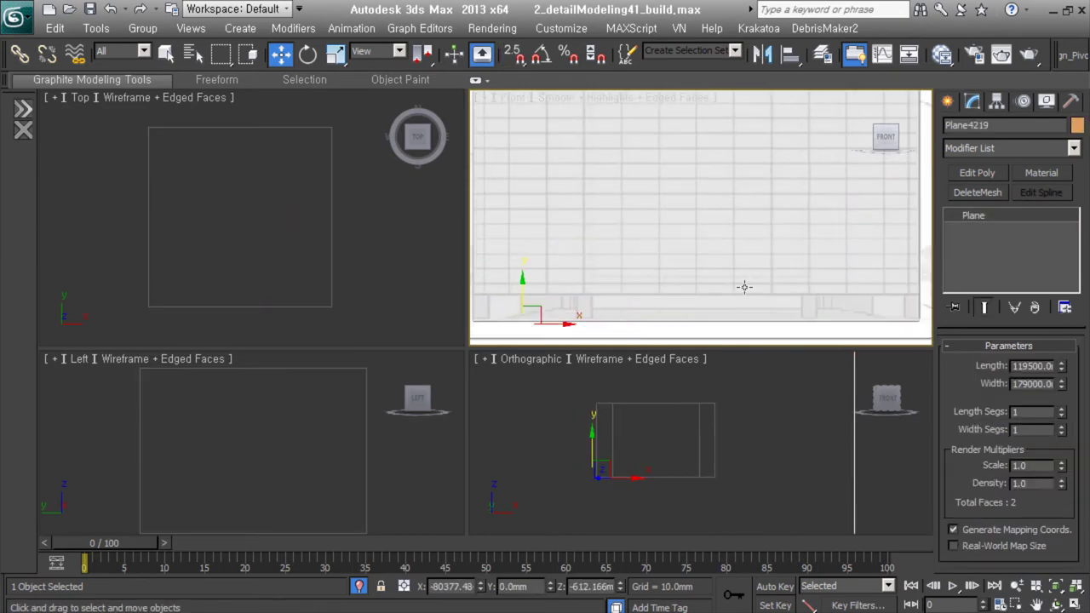
pyautogui.click(695, 271)
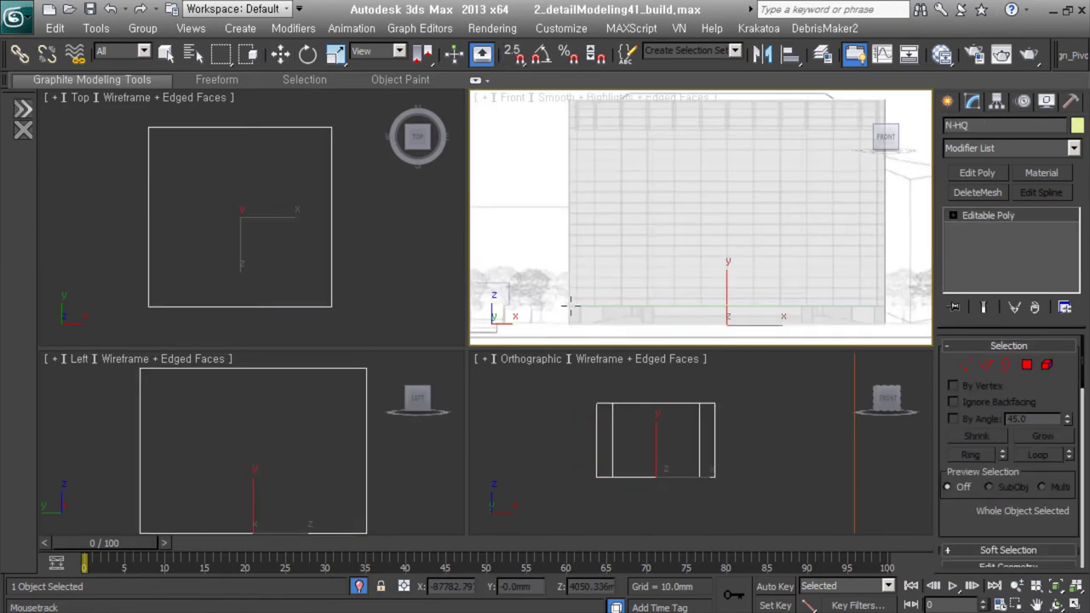
pyautogui.moveTo(833, 243); pyautogui.dragTo(824, 253, button='middle')
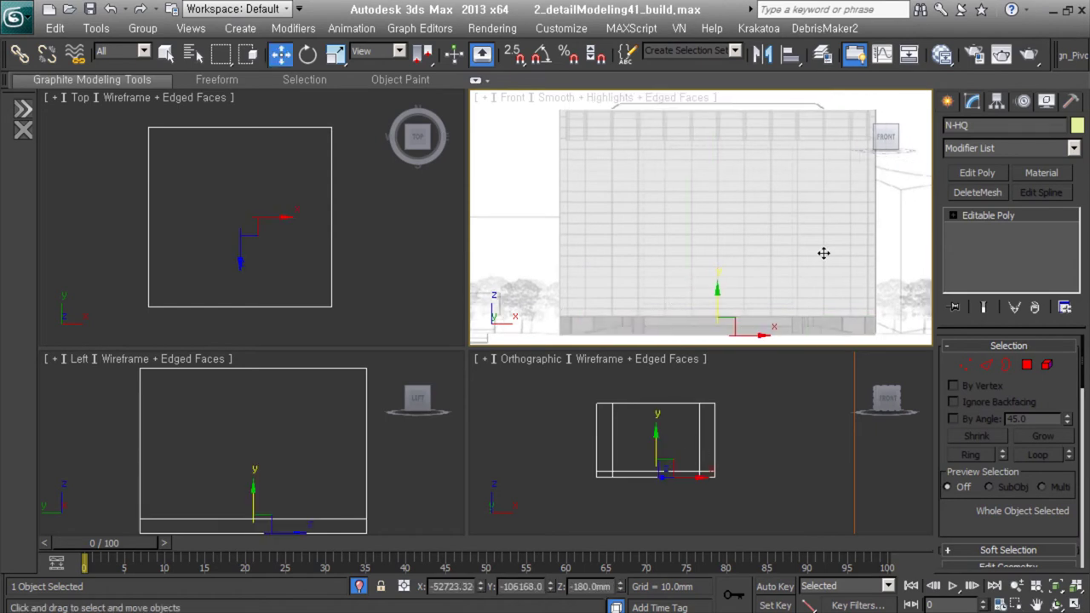
# Step: Select N-HQ's bottom edges, move them up, and connect them with 7 segments into floor loops
pyautogui.hotkey('alt', 'Tab')
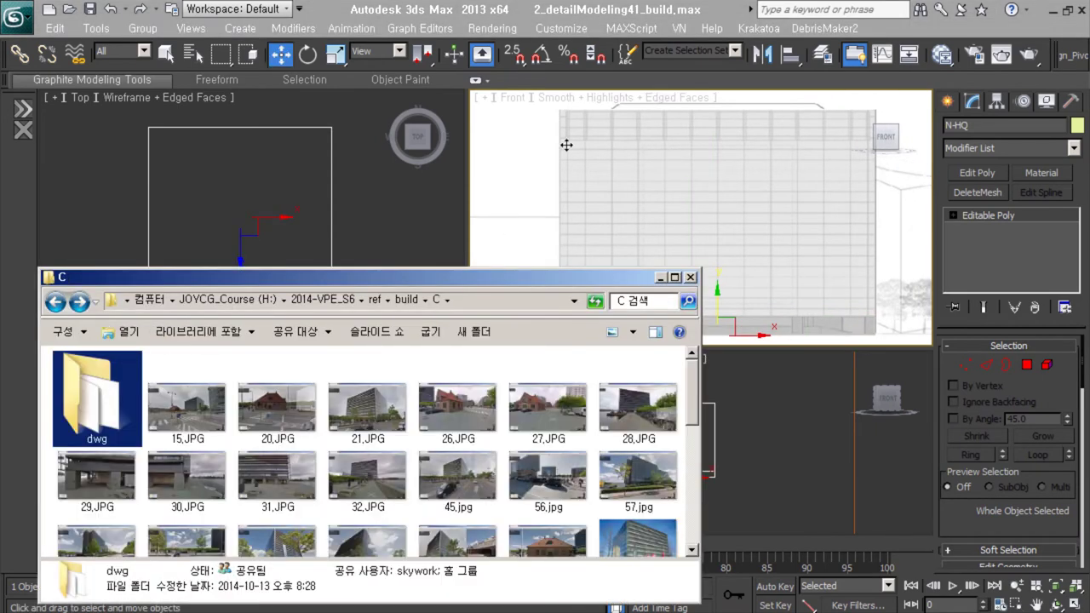
pyautogui.scroll(-1, 339, 421)
pyautogui.scroll(-4, 338, 421)
pyautogui.click(278, 460)
pyautogui.moveTo(485, 289); pyautogui.dragTo(481, 247)
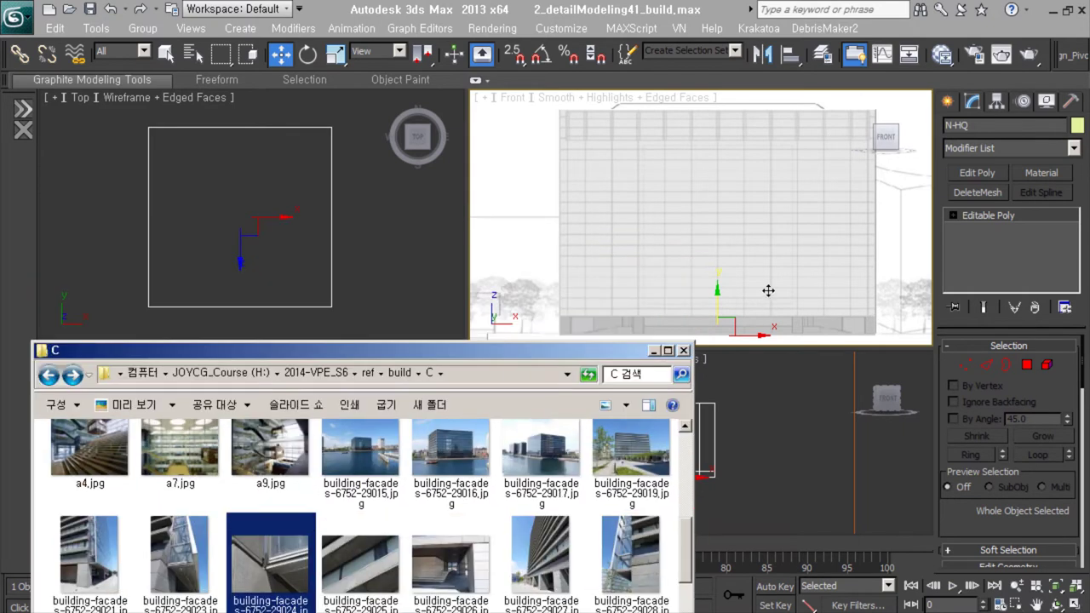
pyautogui.click(694, 308)
pyautogui.press('2')
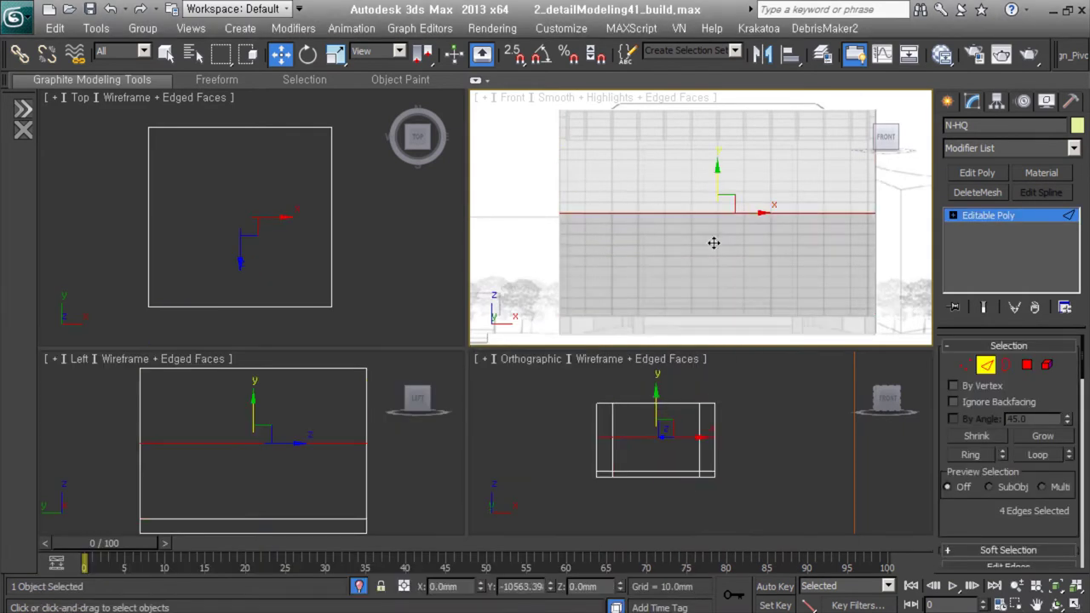
pyautogui.moveTo(717, 270)
pyautogui.mouseDown()
pyautogui.moveTo(644, 227)
pyautogui.moveTo(728, 105)
pyautogui.mouseUp()
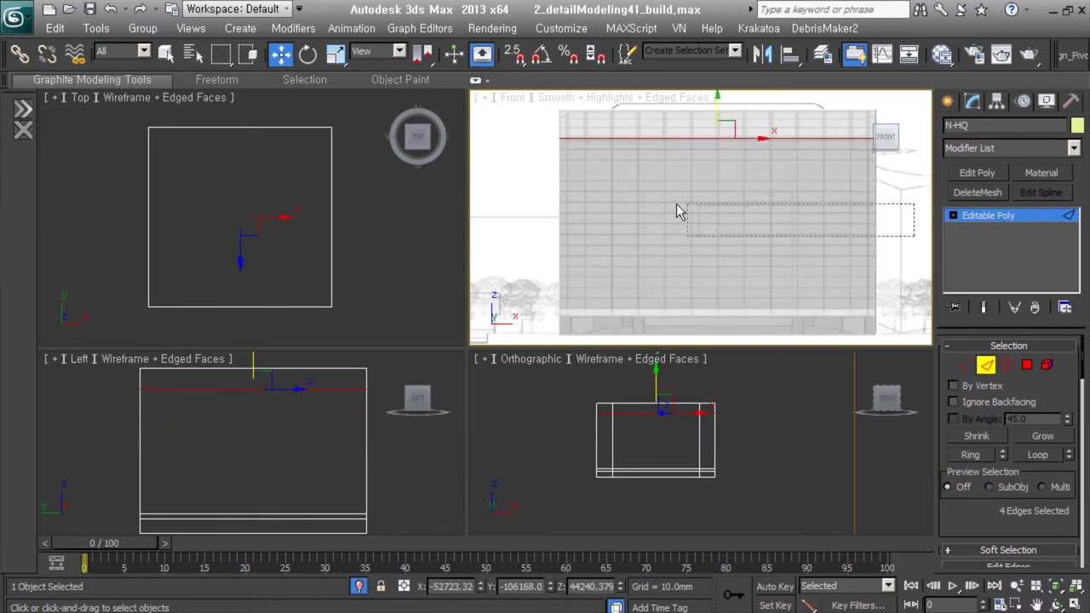
pyautogui.hotkey('ctrl', 'shift', 'e')
pyautogui.click(679, 153)
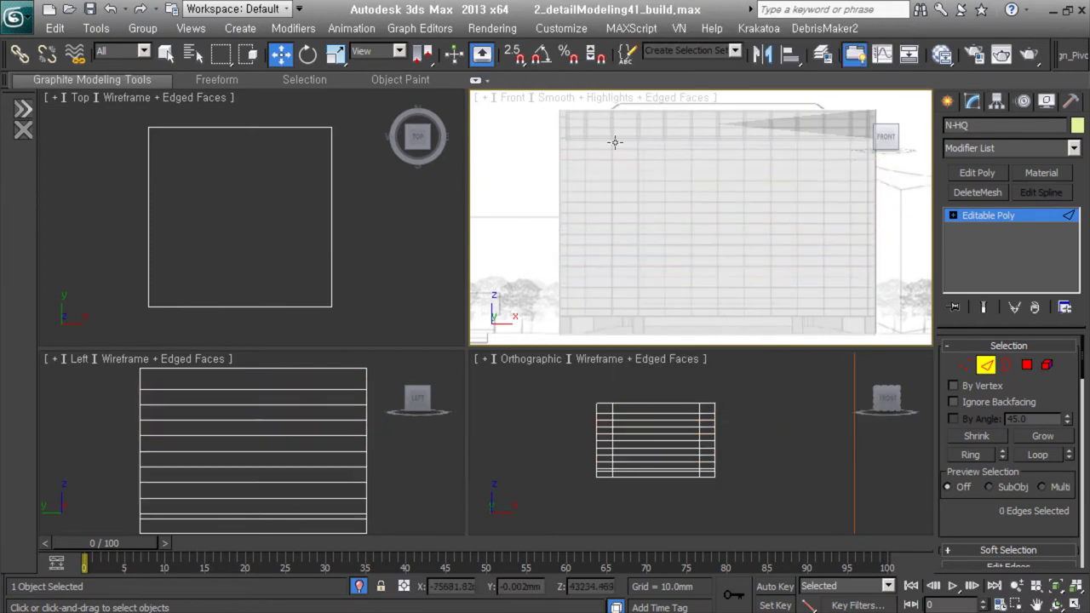
# Step: Leave edge editing, check a face of the block, and clear the selection
pyautogui.scroll(3, 616, 142)
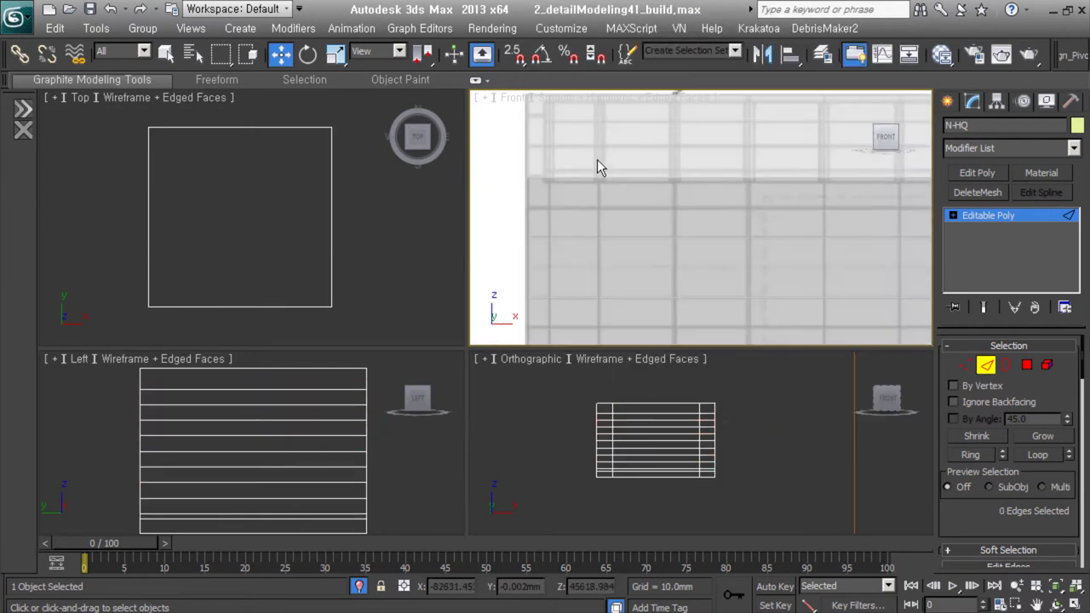
pyautogui.click(987, 366)
pyautogui.scroll(-5, 664, 255)
pyautogui.moveTo(673, 426); pyautogui.dragTo(662, 417, button='middle')
pyautogui.scroll(2, 662, 417)
pyautogui.scroll(-4, 662, 418)
pyautogui.press('4')
pyautogui.click(673, 477)
pyautogui.moveTo(219, 170); pyautogui.dragTo(219, 263, button='middle')
pyautogui.click(358, 256)
pyautogui.scroll(-1, 358, 256)
pyautogui.click(949, 101)
pyautogui.scroll(-2, 177, 207)
# Step: Draw a large plane in the top view to carry the floor plan
pyautogui.middleClick(683, 205)
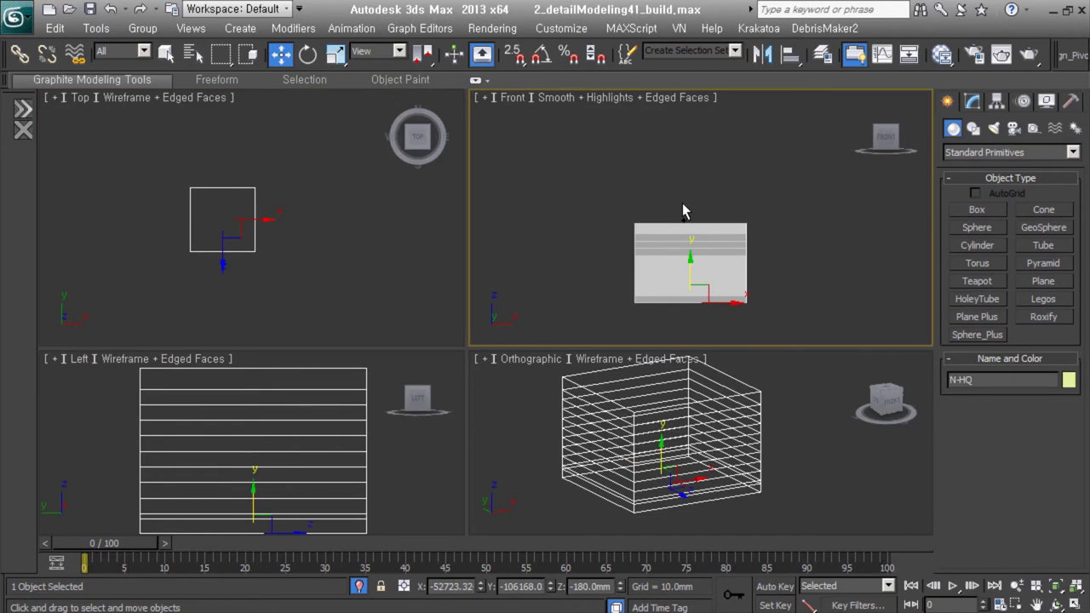
pyautogui.click(1044, 281)
pyautogui.moveTo(120, 145); pyautogui.dragTo(426, 340)
# Step: Preview the floor-plan images until the ground-floor plan 11.jpg appears
pyautogui.doubleClick(97, 304)
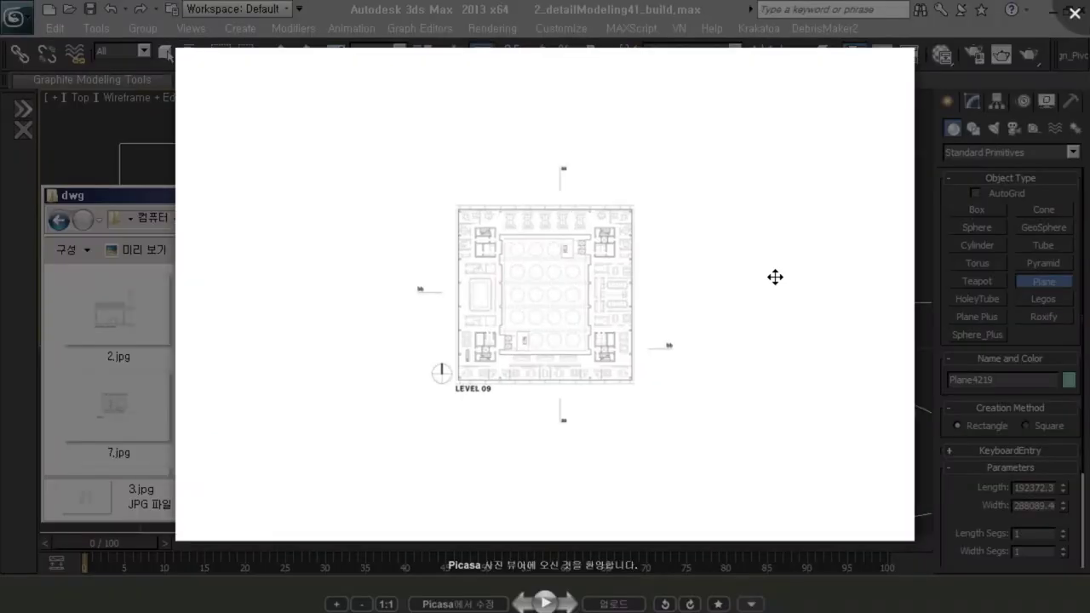
pyautogui.press('Escape')
pyautogui.click(497, 312)
pyautogui.doubleClick(621, 312)
pyautogui.press('Escape')
pyautogui.doubleClick(627, 414)
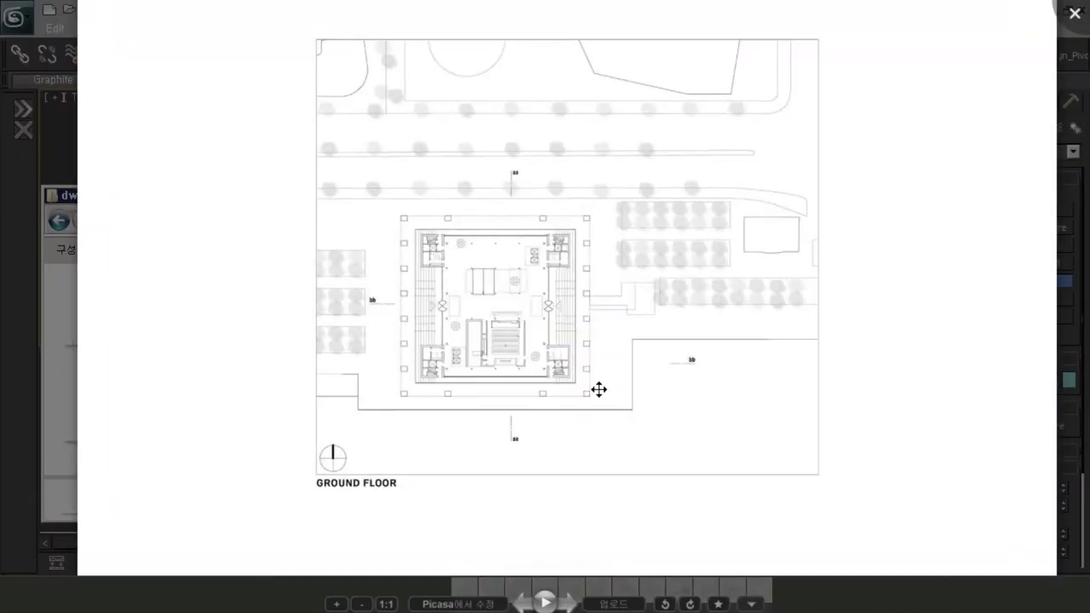
pyautogui.press('Escape')
pyautogui.click(1035, 505)
# Step: Size the plane to 179200 × 119500 and apply the ground-floor plan image as its texture
pyautogui.write('179200')
pyautogui.press('Return')
pyautogui.click(1035, 487)
pyautogui.write('119500')
pyautogui.press('Return')
pyautogui.press('w')
pyautogui.hotkey('alt', 'Tab')
pyautogui.moveTo(462, 297); pyautogui.dragTo(251, 231)
# Step: Snap the plane's pivot to a corner and scale the plan to fit N-HQ's footprint
pyautogui.scroll(3, 353, 236)
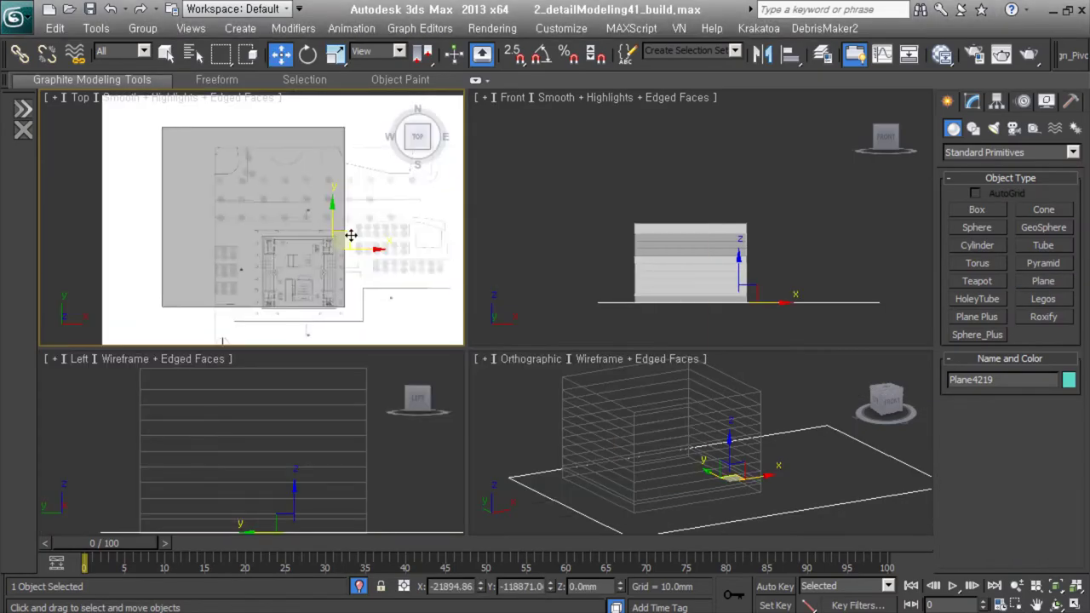
pyautogui.scroll(3, 164, 284)
pyautogui.press('space')
pyautogui.press('s')
pyautogui.scroll(-4, 153, 273)
pyautogui.press('Insert')
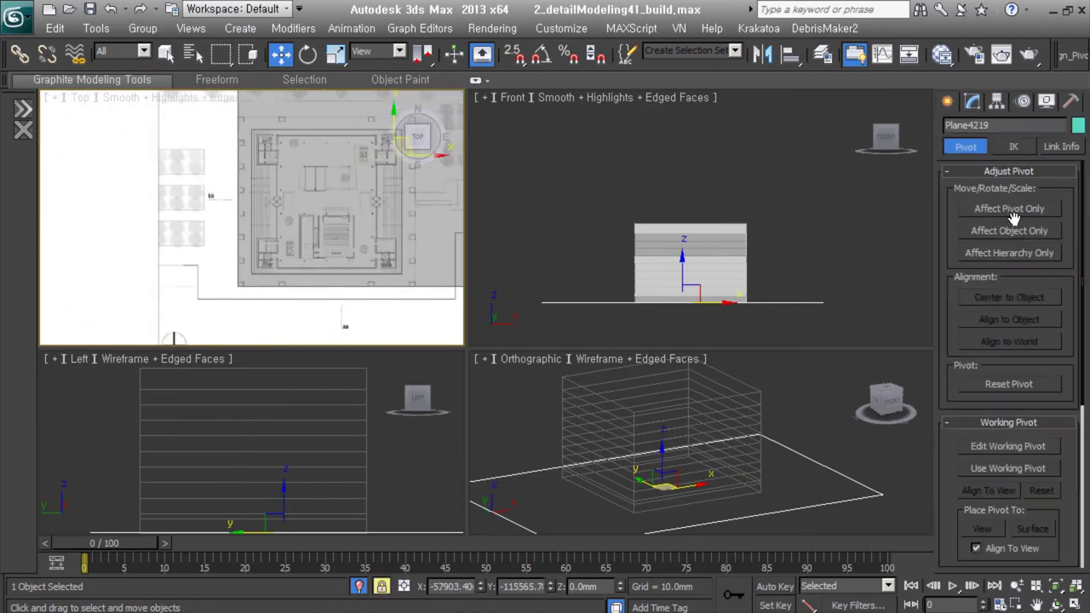
pyautogui.moveTo(361, 157); pyautogui.dragTo(188, 302)
pyautogui.press('r')
pyautogui.moveTo(374, 207); pyautogui.dragTo(284, 211)
pyautogui.scroll(-2, 272, 224)
pyautogui.click(972, 101)
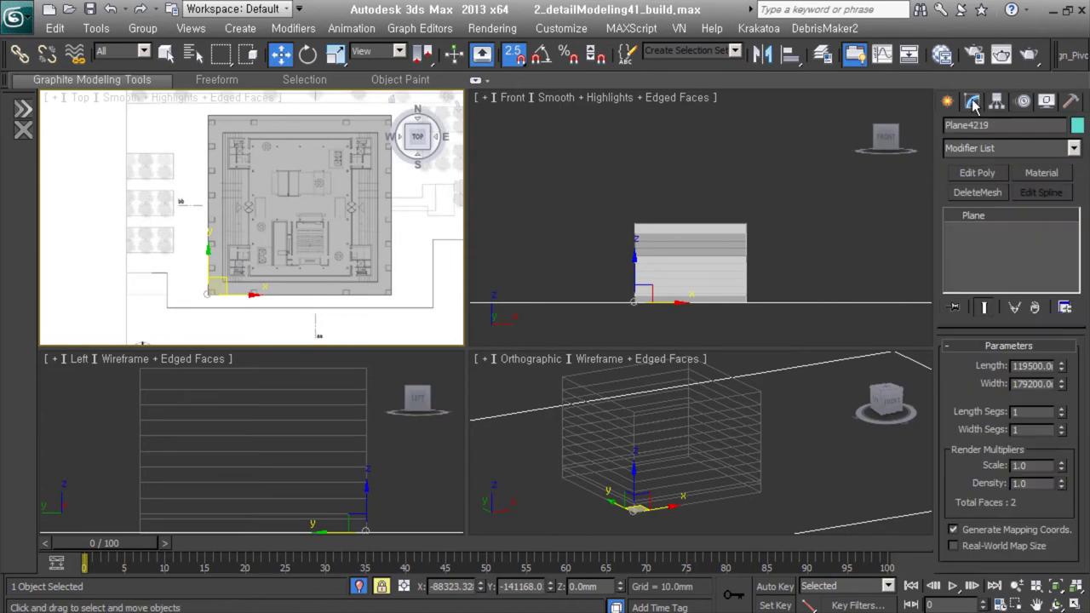
pyautogui.scroll(4, 724, 324)
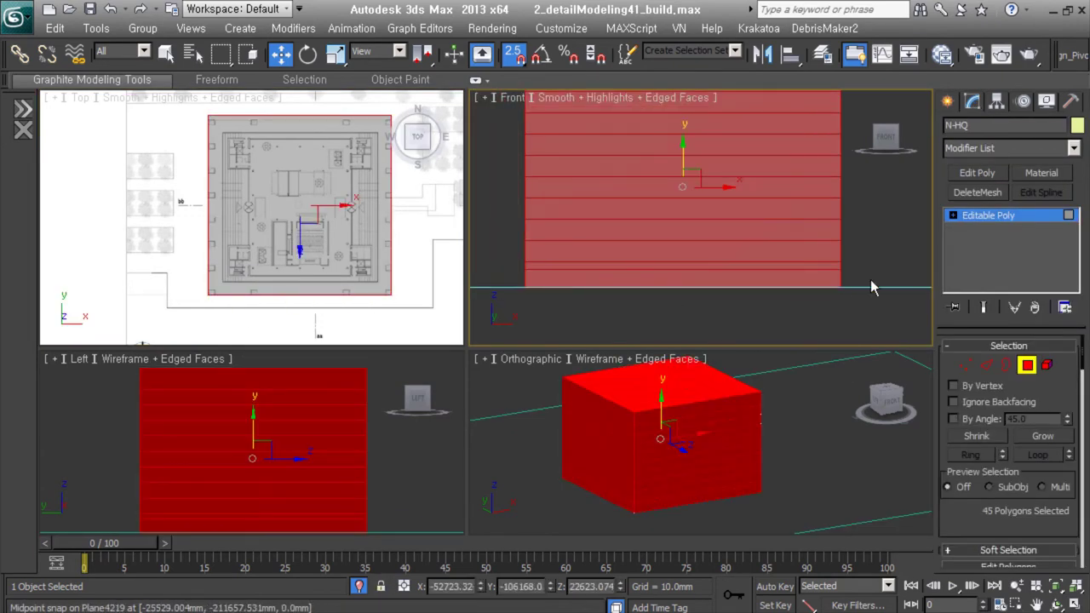
# Step: Detach the bottom slab as its own object and give it a Push modifier at 0
pyautogui.click(758, 278)
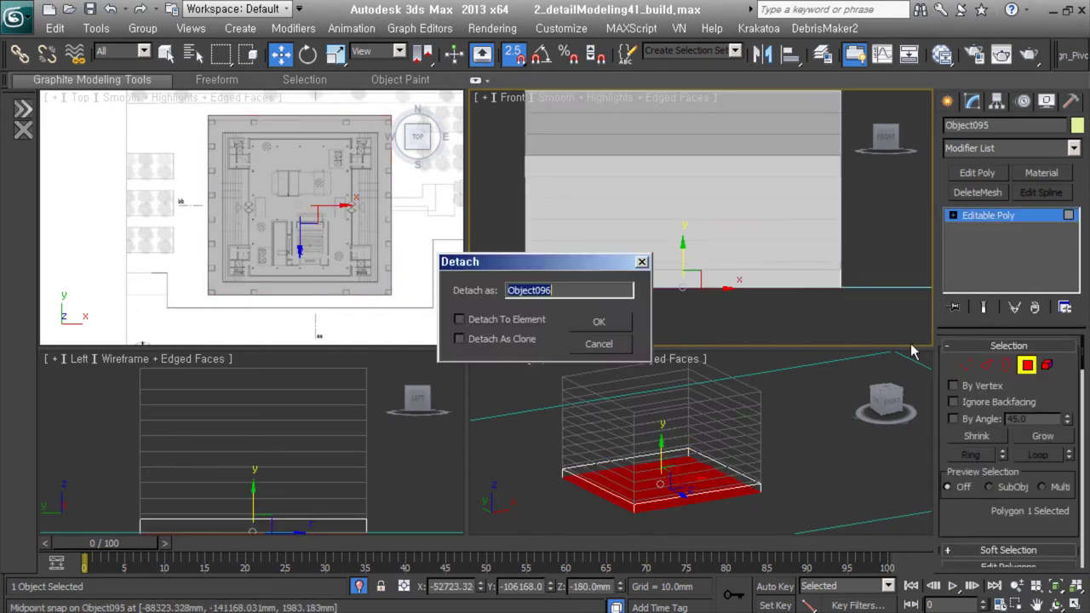
pyautogui.click(1005, 147)
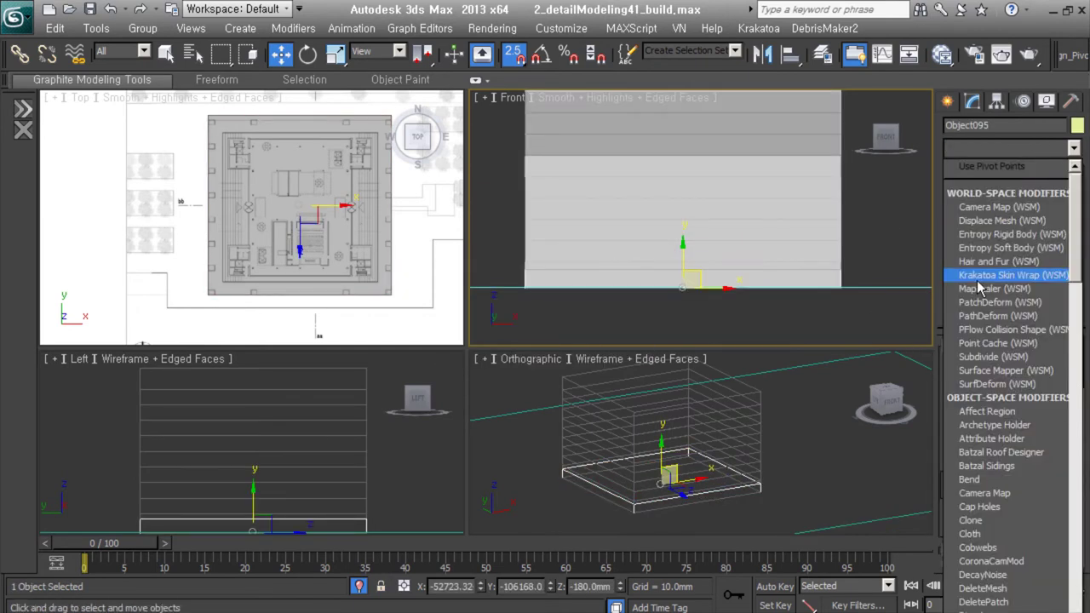
pyautogui.write('push')
pyautogui.press('Return')
pyautogui.rightClick(1067, 368)
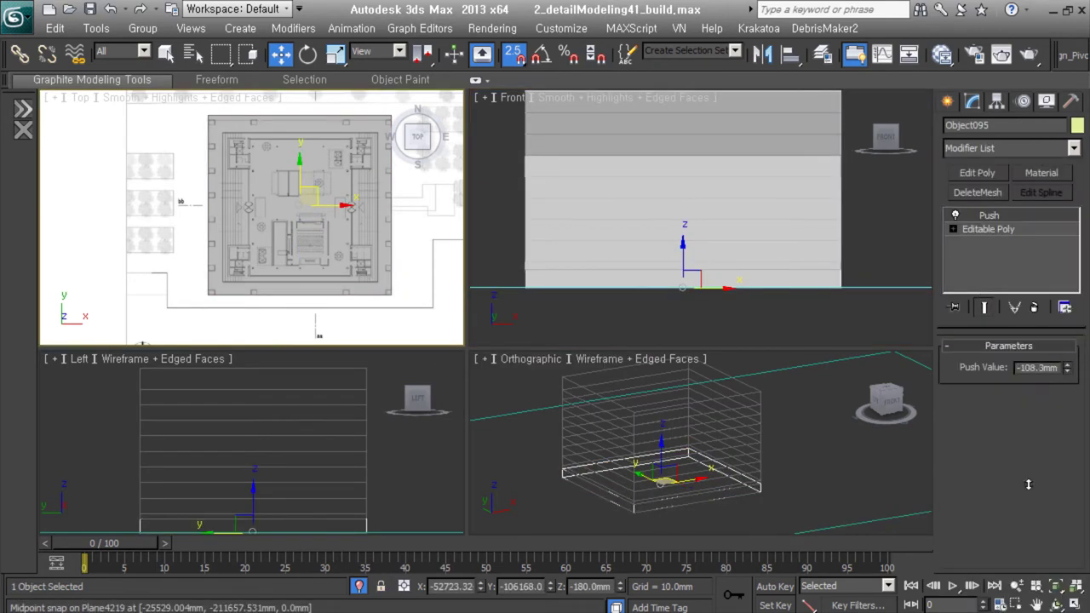
# Step: In edge mode, add the slab's lower plan edges to the selection
pyautogui.moveTo(264, 241); pyautogui.dragTo(243, 248, button='middle')
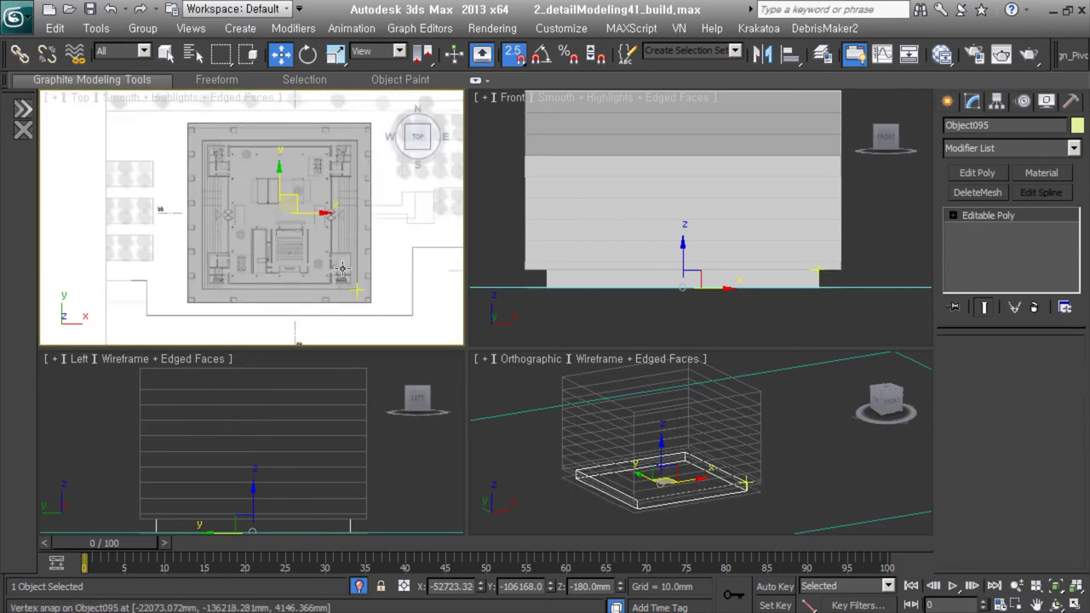
pyautogui.press('2')
pyautogui.scroll(2, 195, 214)
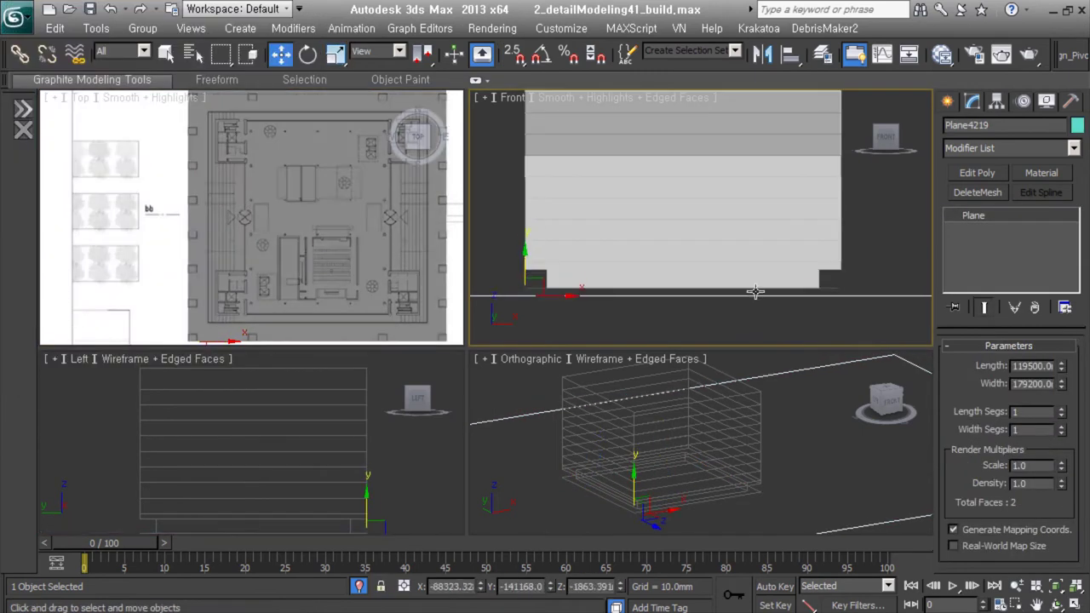
pyautogui.press('w')
pyautogui.scroll(3, 253, 226)
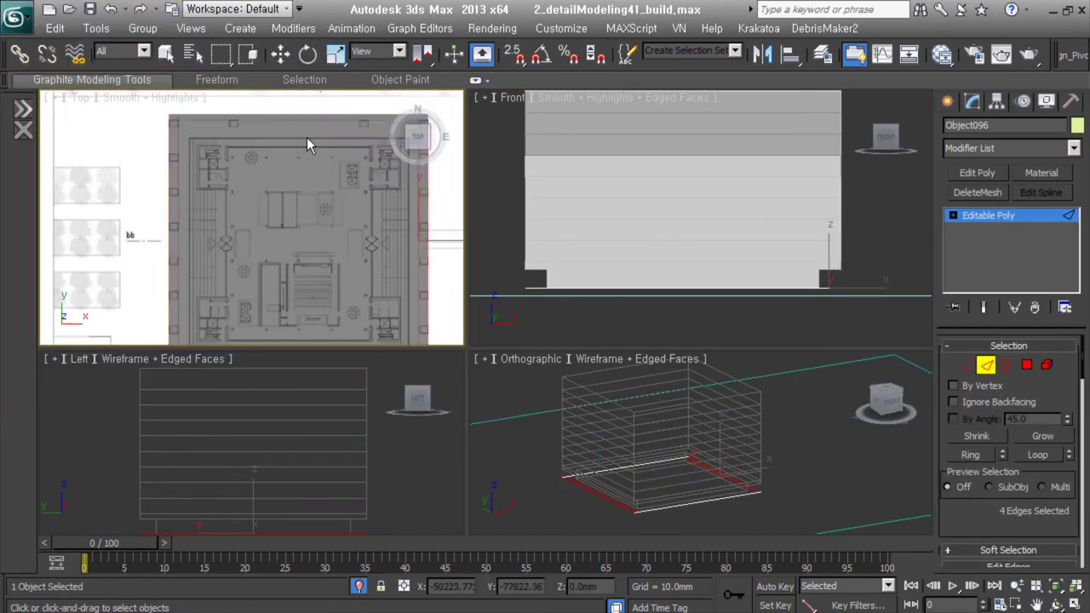
pyautogui.keyDown('ctrl'); pyautogui.click(282, 324); pyautogui.keyUp('ctrl')
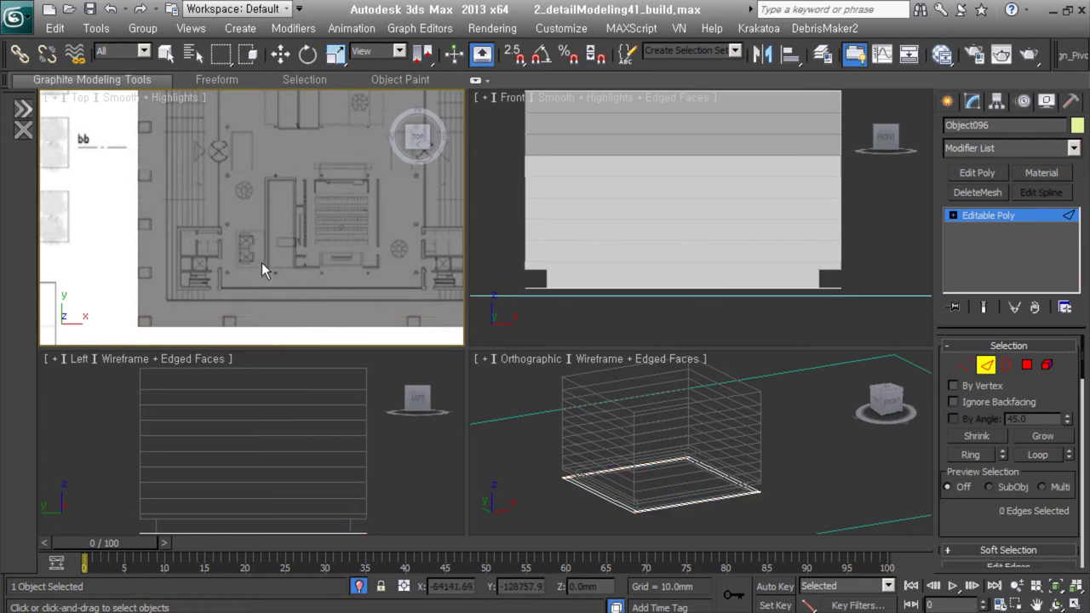
# Step: Connect the selected slab edges with new edge loops
pyautogui.press('4')
pyautogui.press('w')
pyautogui.press('2')
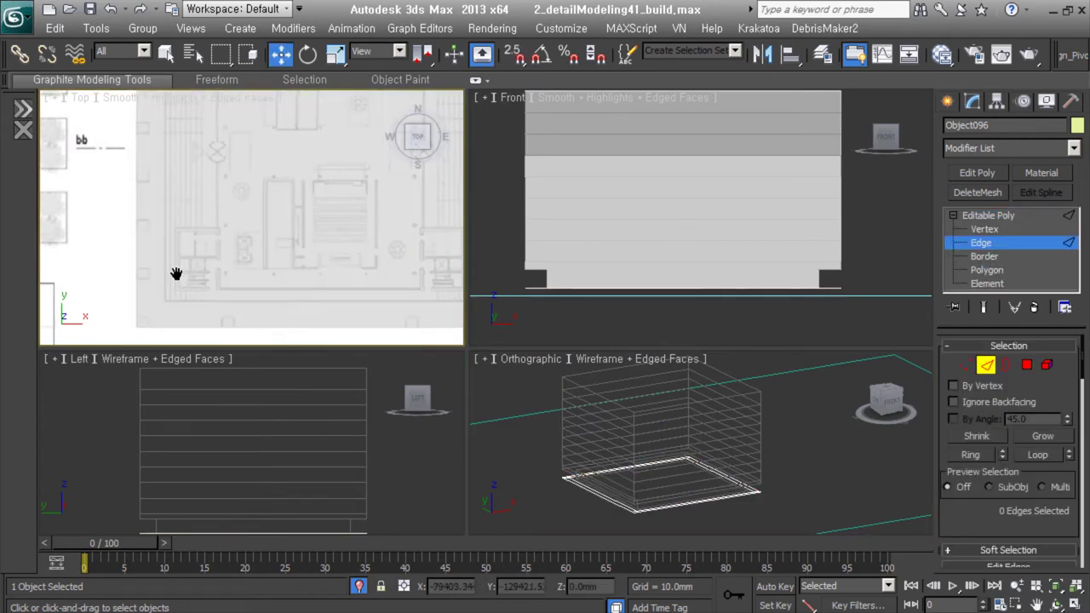
pyautogui.scroll(-3, 255, 273)
pyautogui.rightClick(178, 221)
pyautogui.click(170, 236)
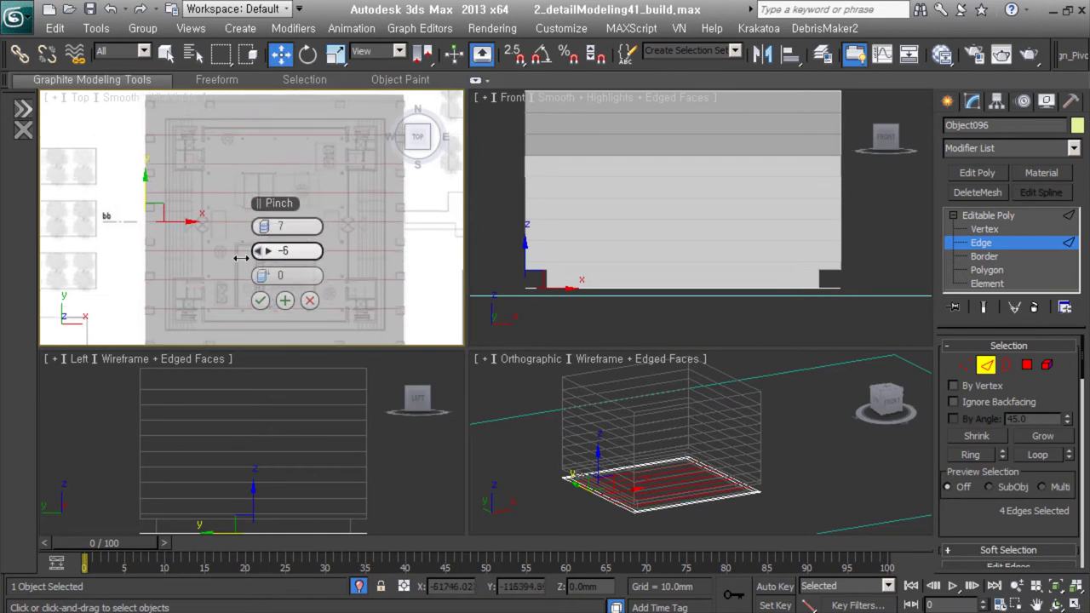
pyautogui.click(259, 300)
# Step: Clear the polygon selection and select the end faces of the floor boards
pyautogui.scroll(3, 254, 265)
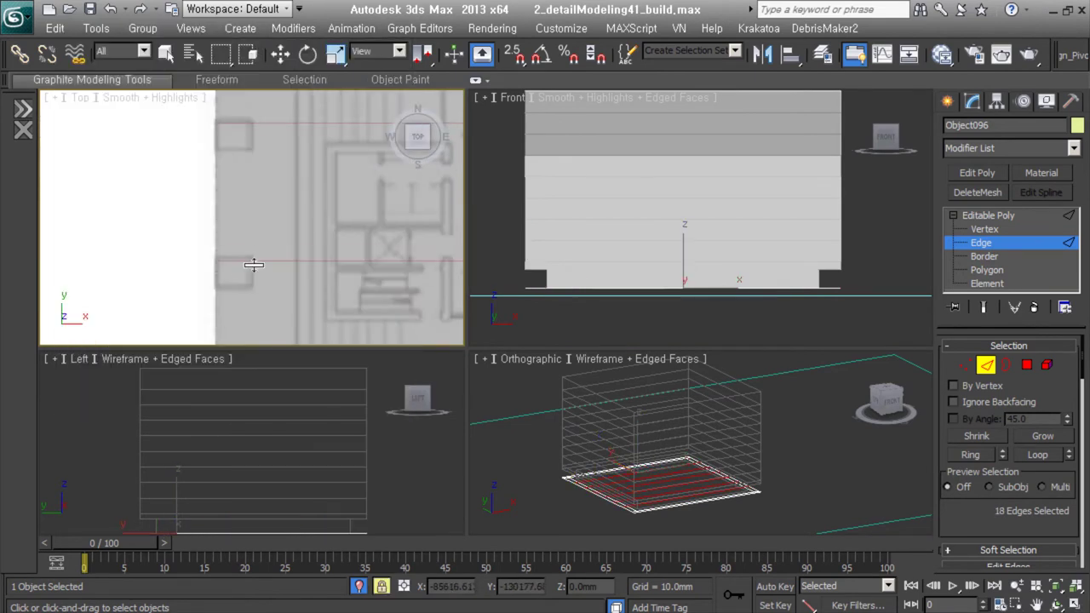
pyautogui.press('4')
pyautogui.scroll(-3, 213, 282)
pyautogui.press('w')
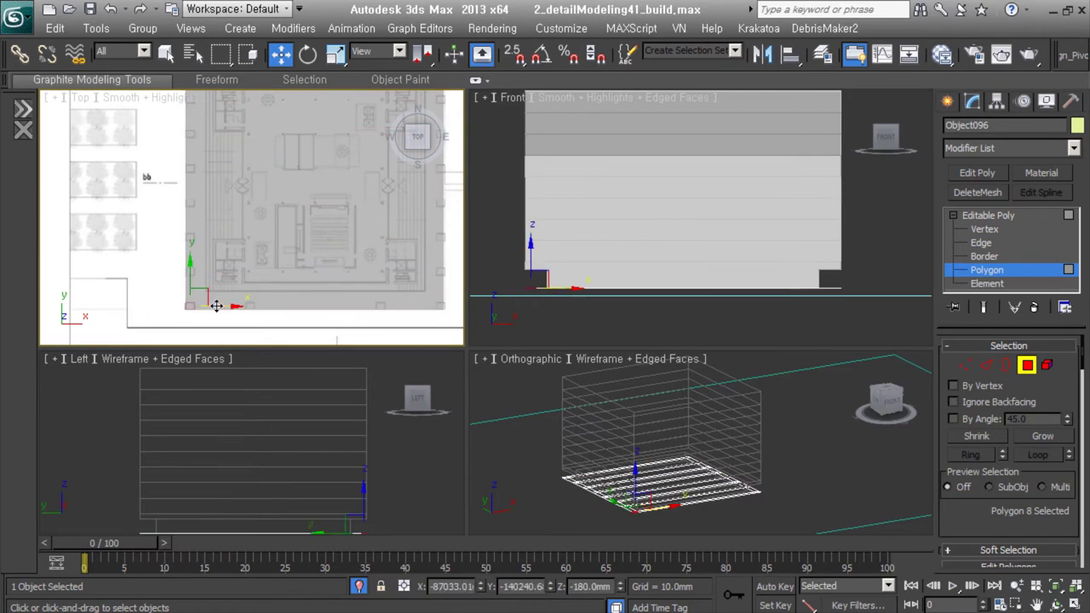
pyautogui.click(262, 322)
pyautogui.scroll(2, 262, 322)
pyautogui.scroll(2, 376, 312)
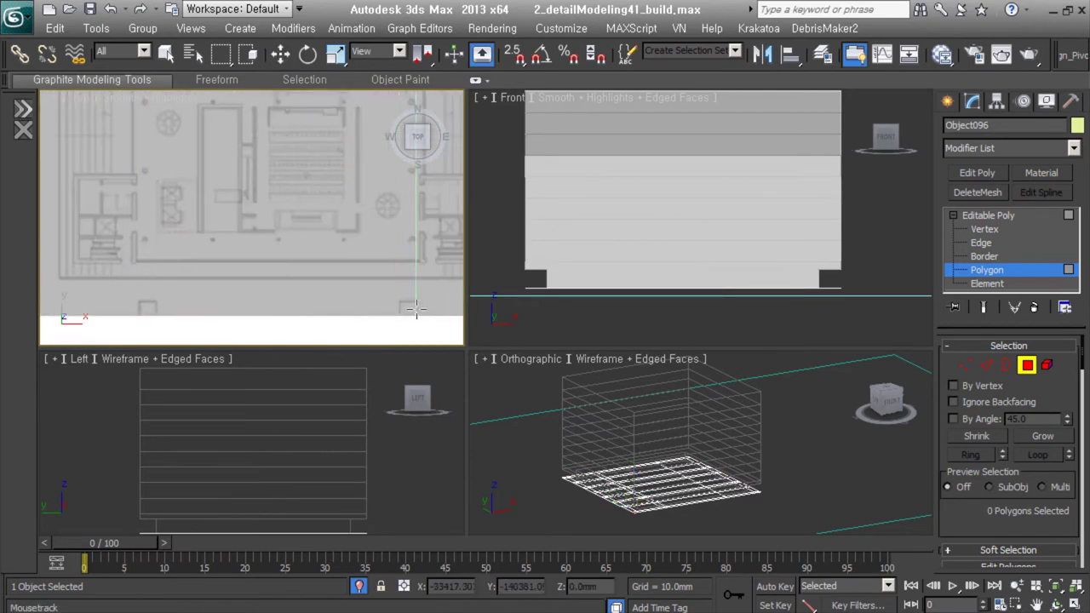
pyautogui.scroll(3, 621, 477)
pyautogui.click(607, 508)
pyautogui.keyDown('ctrl'); pyautogui.click(848, 429); pyautogui.keyUp('ctrl')
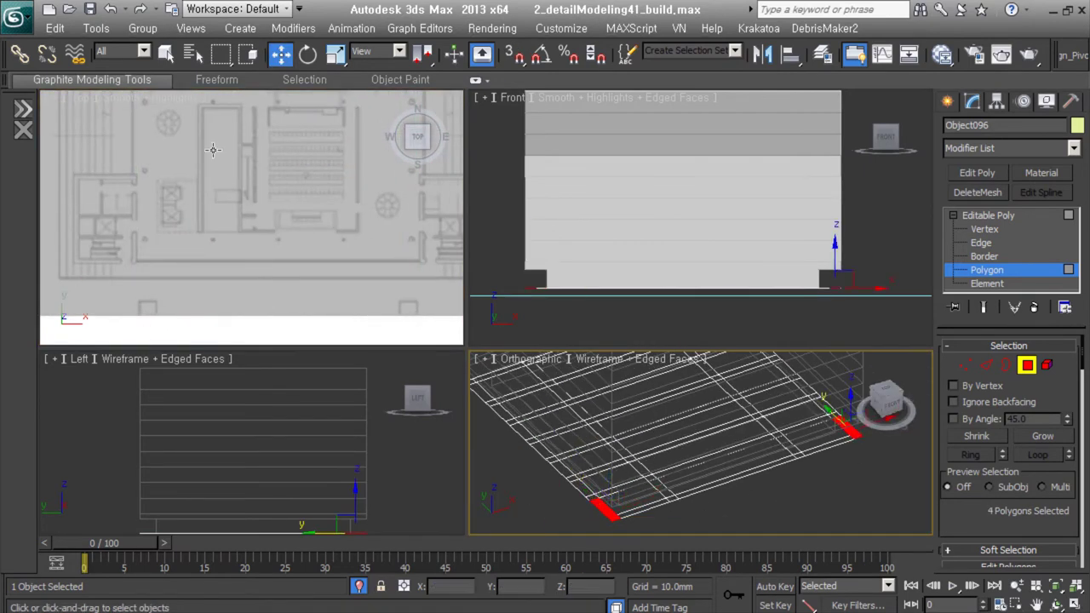
# Step: Select a group of footprint polygons and snap their vertices down to ground level
pyautogui.hotkey('ctrl', 'a')
pyautogui.scroll(-3, 255, 213)
pyautogui.moveTo(333, 276); pyautogui.dragTo(227, 106)
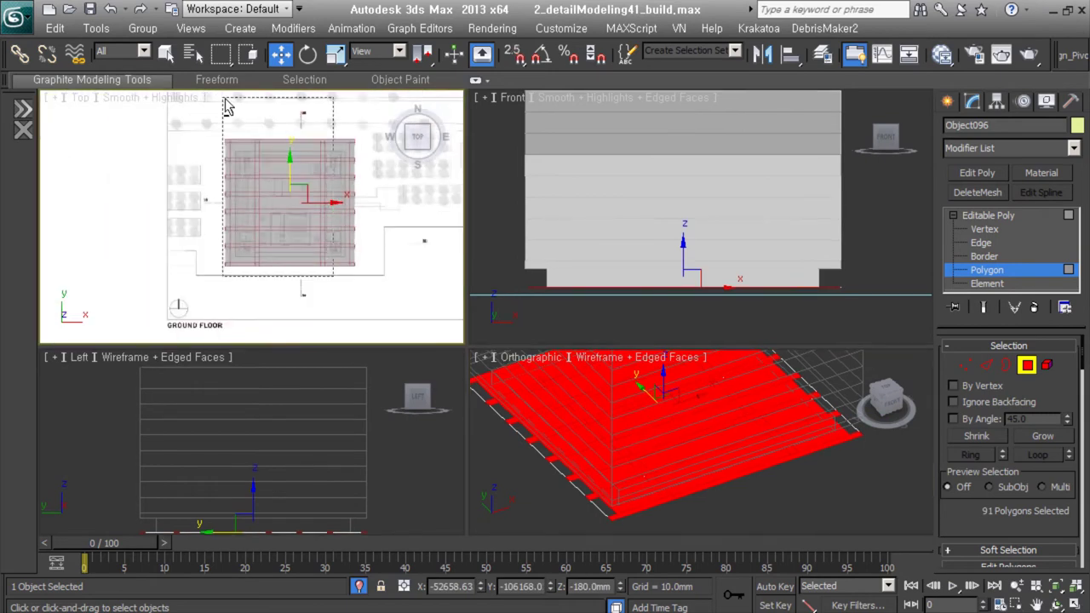
pyautogui.scroll(2, 247, 128)
pyautogui.moveTo(320, 119); pyautogui.dragTo(361, 157)
pyautogui.press('1')
pyautogui.press('s')
pyautogui.moveTo(224, 394); pyautogui.dragTo(303, 502)
# Step: Detach one side facade's polygons from N-HQ as the new object Object097
pyautogui.press('1')
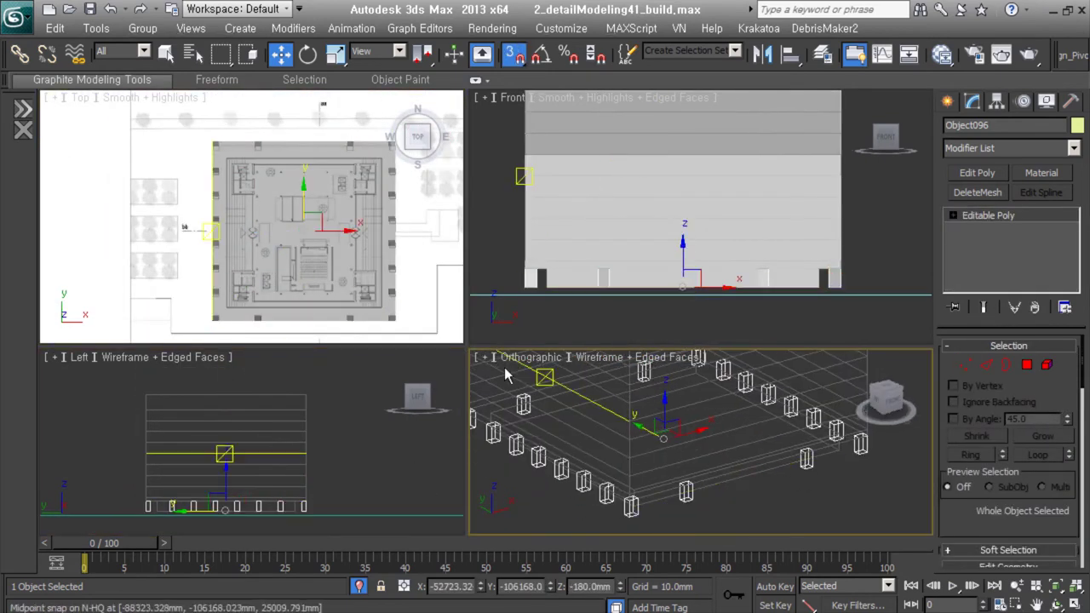
pyautogui.click(628, 460)
pyautogui.press('4')
pyautogui.moveTo(138, 172); pyautogui.dragTo(404, 220)
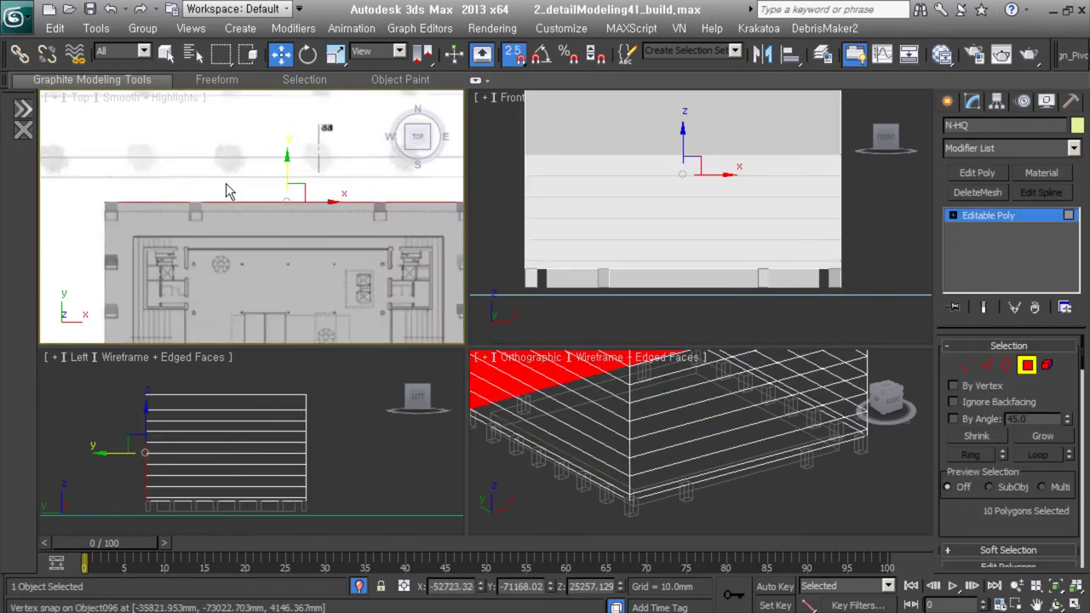
pyautogui.click(542, 312)
pyautogui.click(598, 321)
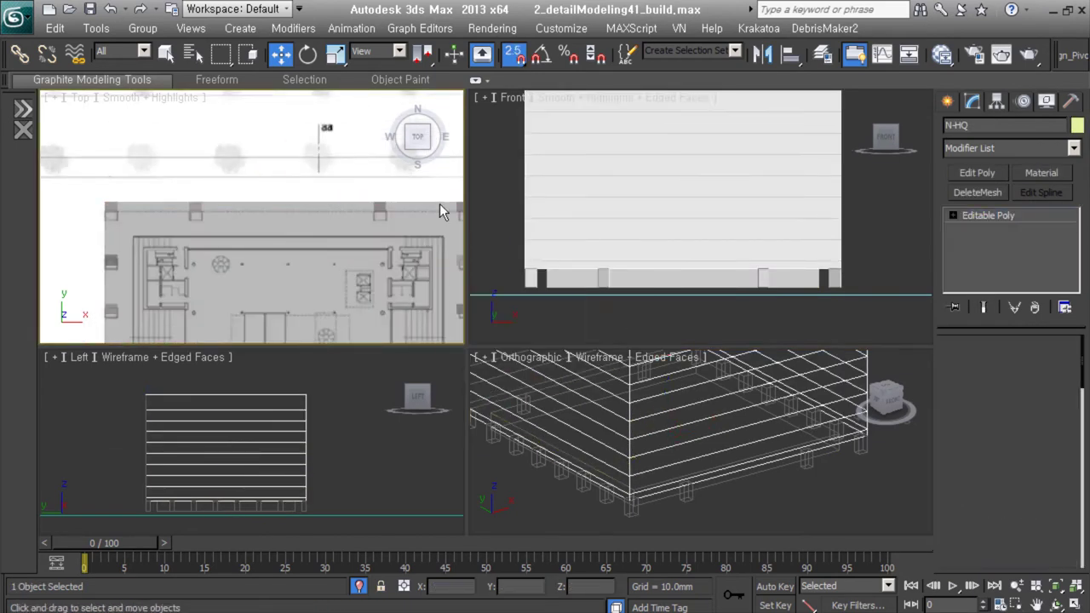
pyautogui.click(545, 384)
# Step: Undo the added shell thickness and select all polygons of the detached facade
pyautogui.keyDown('alt'); pyautogui.moveTo(682, 425); pyautogui.dragTo(648, 409, button='middle'); pyautogui.keyUp('alt')
pyautogui.moveTo(323, 278)
pyautogui.mouseDown(button='middle')
pyautogui.moveTo(304, 282)
pyautogui.moveTo(366, 216)
pyautogui.mouseUp(button='middle')
pyautogui.scroll(3, 304, 283)
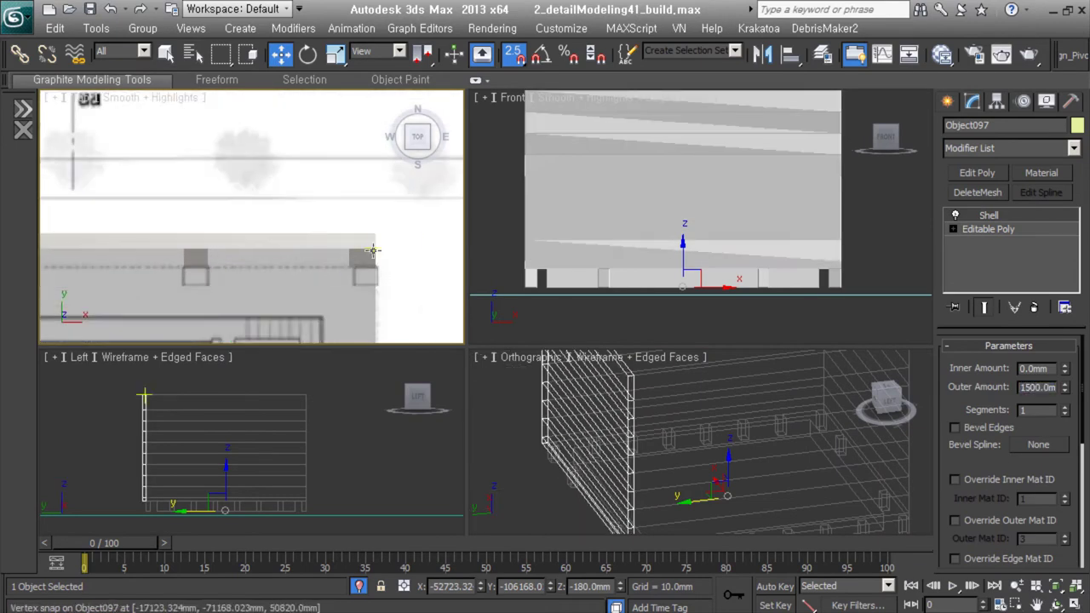
pyautogui.scroll(-3, 1008, 512)
pyautogui.hotkey('ctrl', 'z')
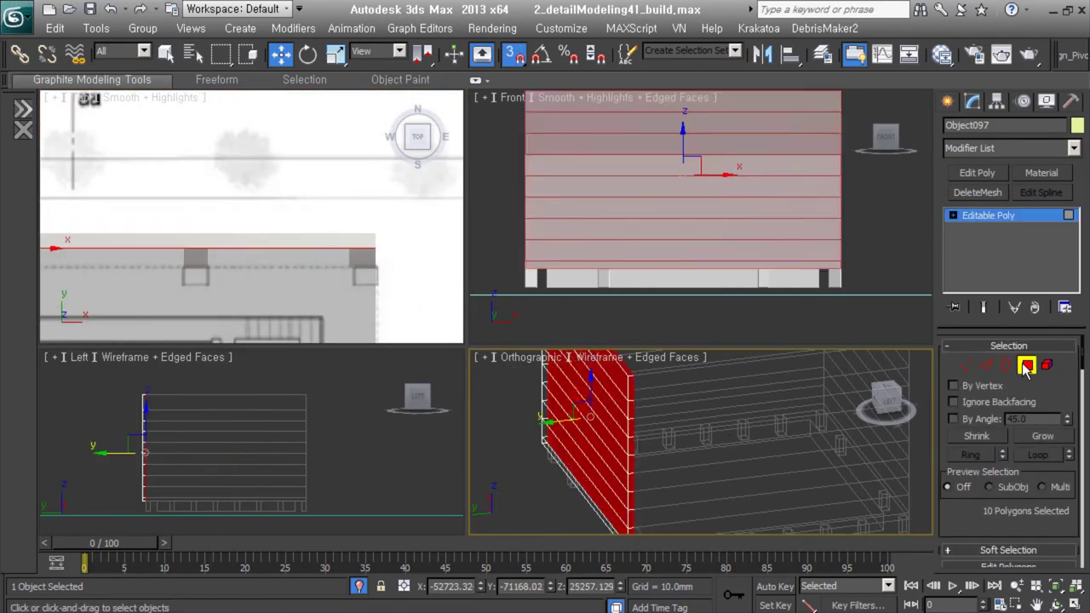
pyautogui.doubleClick(621, 382)
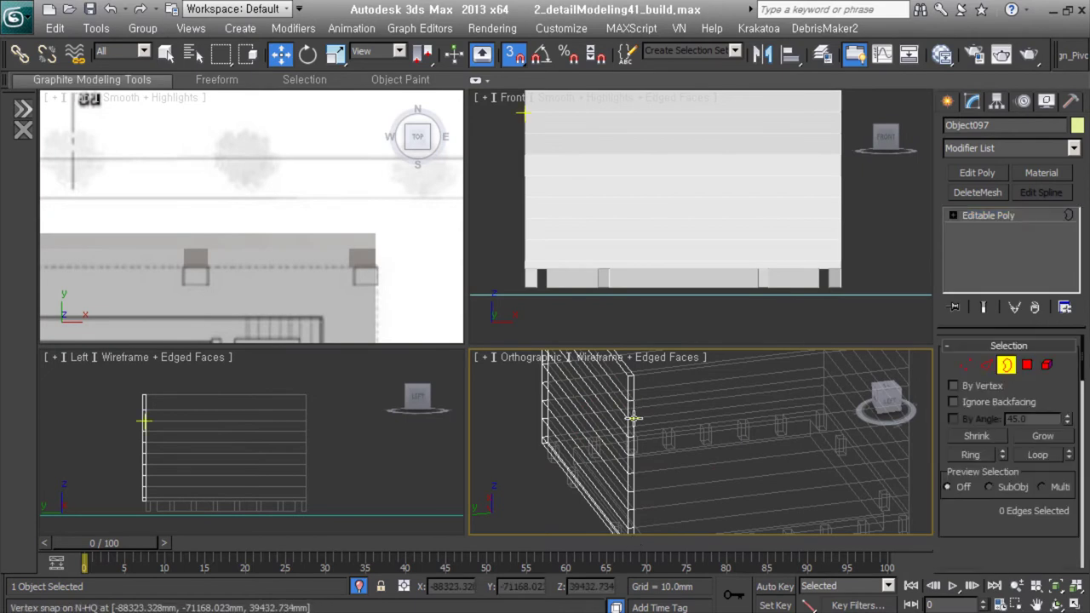
# Step: In wireframe, narrow the facade's edge selection to the ten edges on one side
pyautogui.click(986, 365)
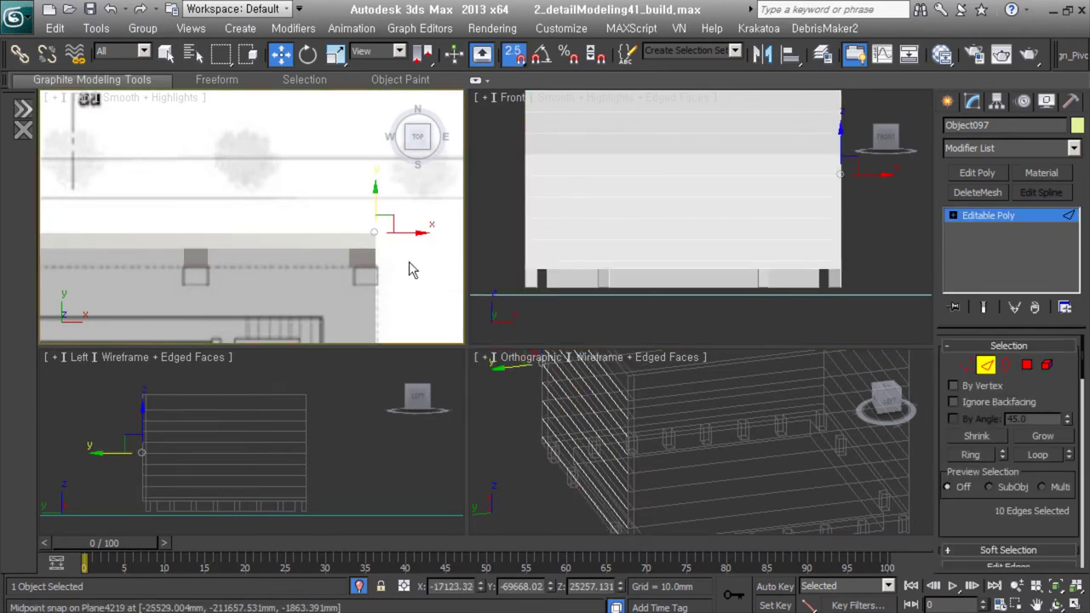
pyautogui.scroll(-3, 409, 262)
pyautogui.scroll(3, 398, 232)
pyautogui.press('F3')
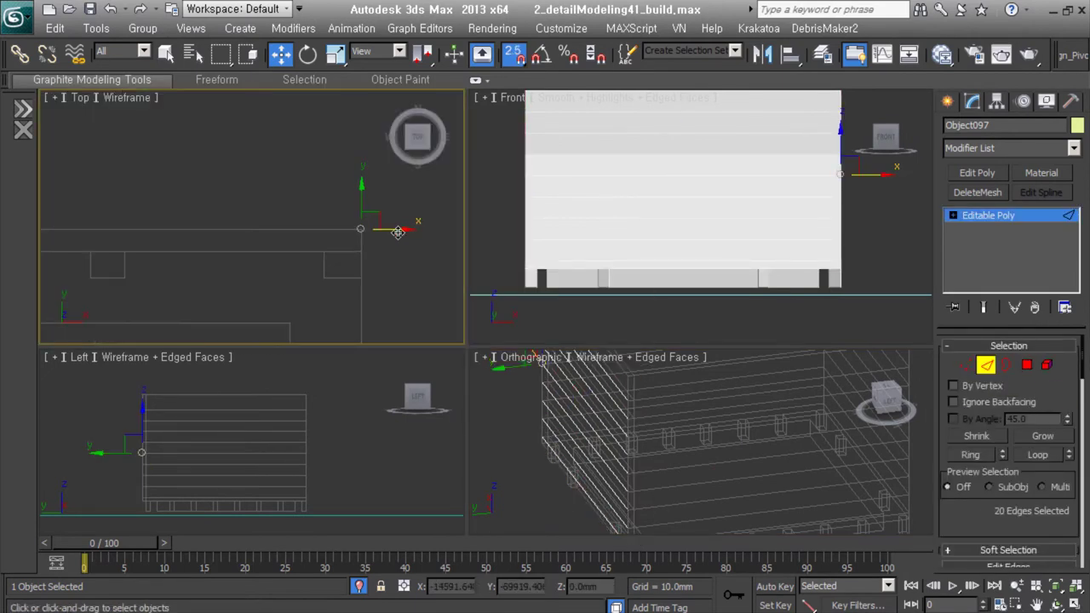
pyautogui.moveTo(364, 219); pyautogui.dragTo(412, 231)
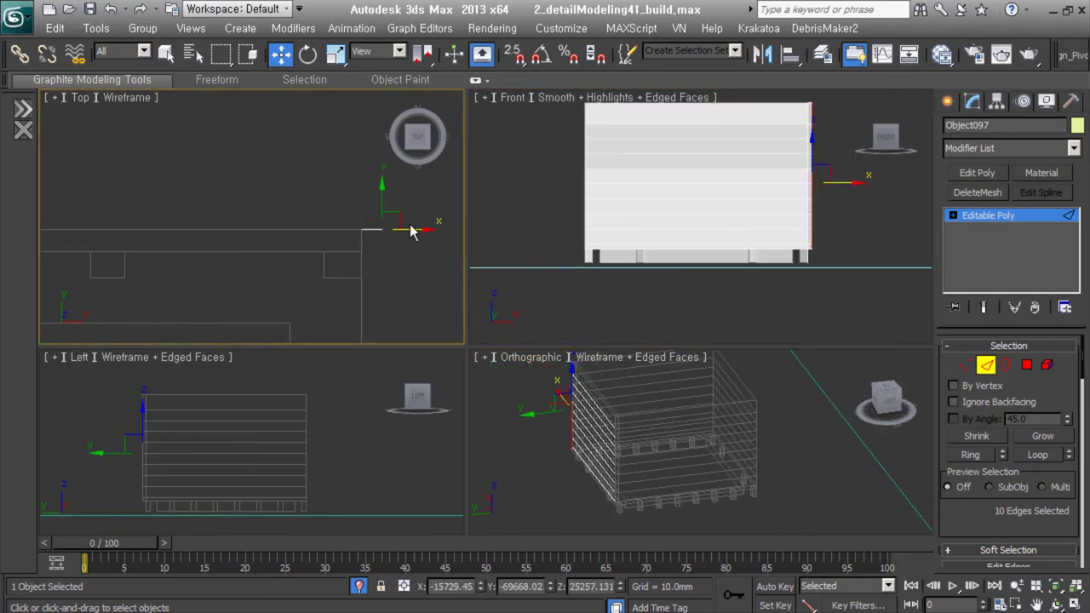
pyautogui.moveTo(374, 229); pyautogui.dragTo(546, 253, button='middle')
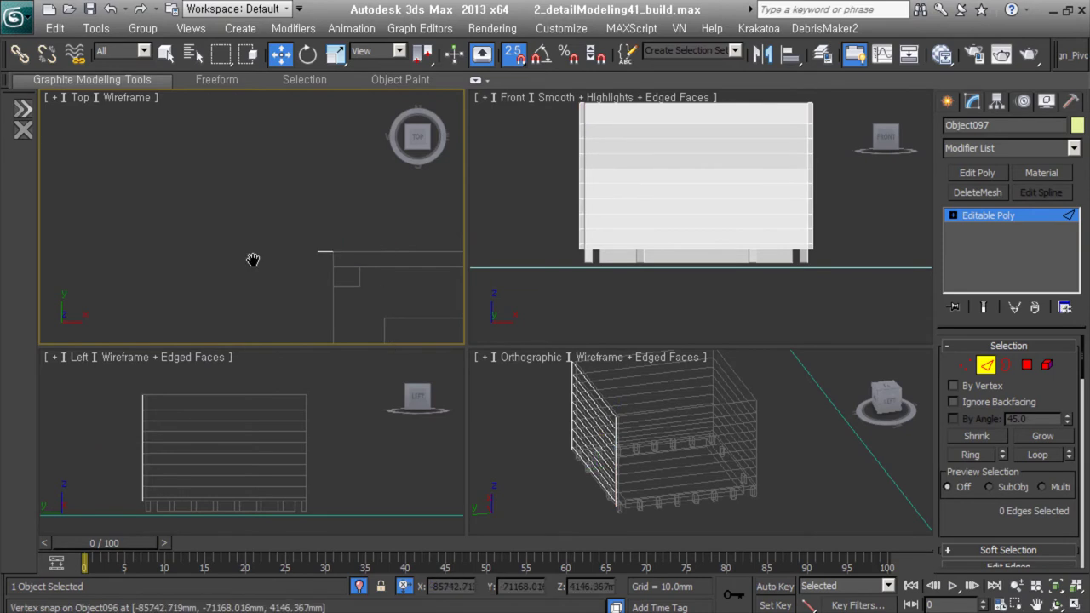
pyautogui.keyDown('alt'); pyautogui.moveTo(256, 218); pyautogui.dragTo(199, 241, button='middle'); pyautogui.keyUp('alt')
pyautogui.scroll(3, 116, 258)
# Step: Chamfer the selected vertical facade edges by 1500 mm
pyautogui.click(122, 230)
pyautogui.scroll(-3, 306, 253)
pyautogui.rightClick(281, 238)
pyautogui.click(157, 333)
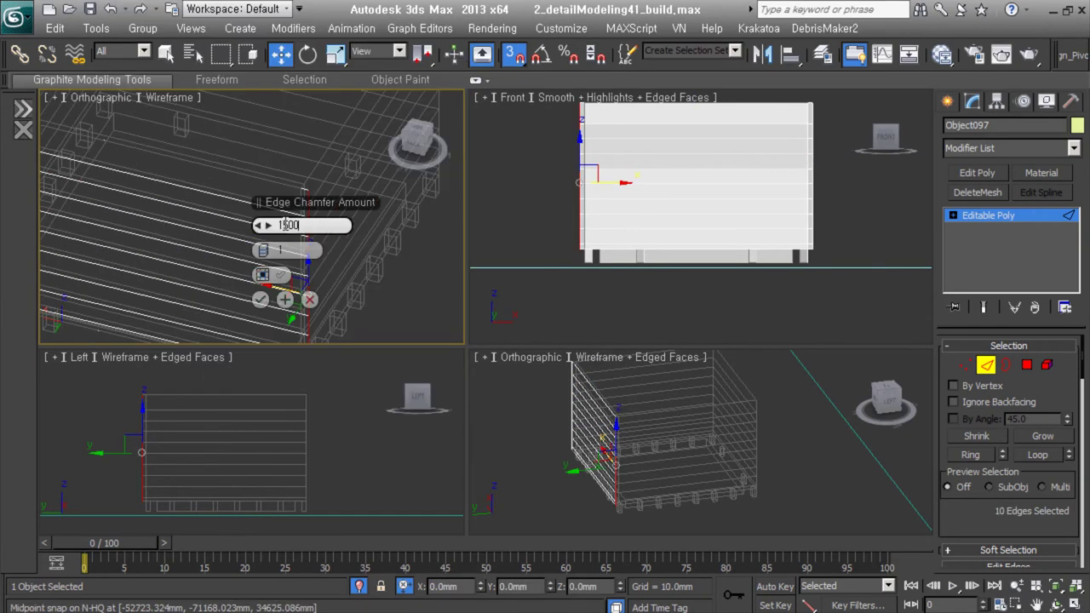
pyautogui.click(261, 299)
pyautogui.scroll(-4, 319, 316)
pyautogui.keyDown('alt'); pyautogui.moveTo(319, 316); pyautogui.dragTo(267, 290, button='middle'); pyautogui.keyUp('alt')
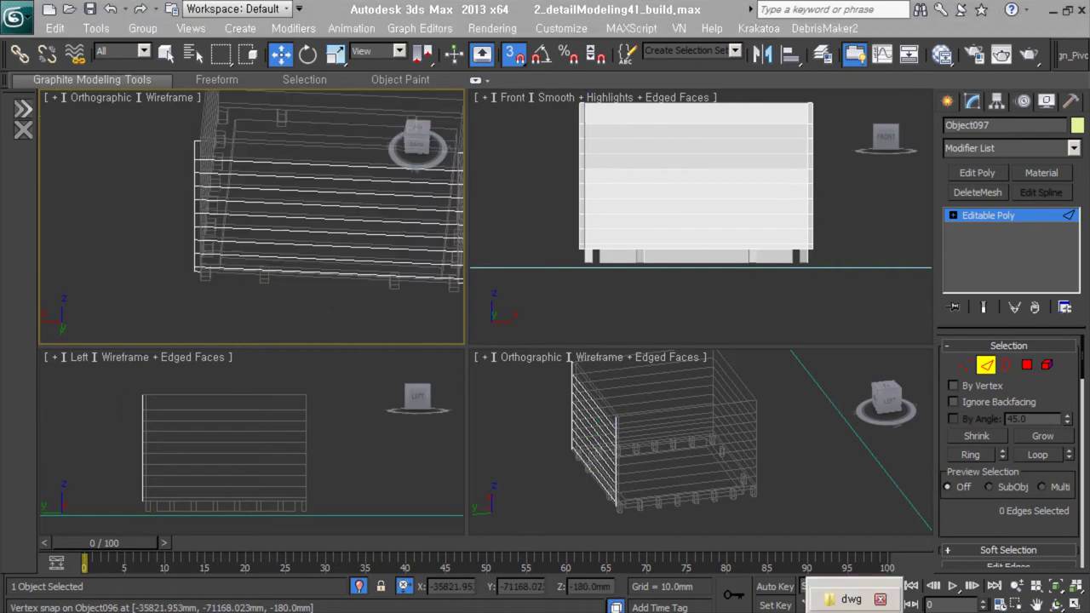
# Step: Open img_7546.jpg from the dwg folder and inspect its upper floors, edges and darker lower floors
pyautogui.click(848, 599)
pyautogui.scroll(-3, 366, 389)
pyautogui.doubleClick(548, 434)
pyautogui.scroll(2, 230, 246)
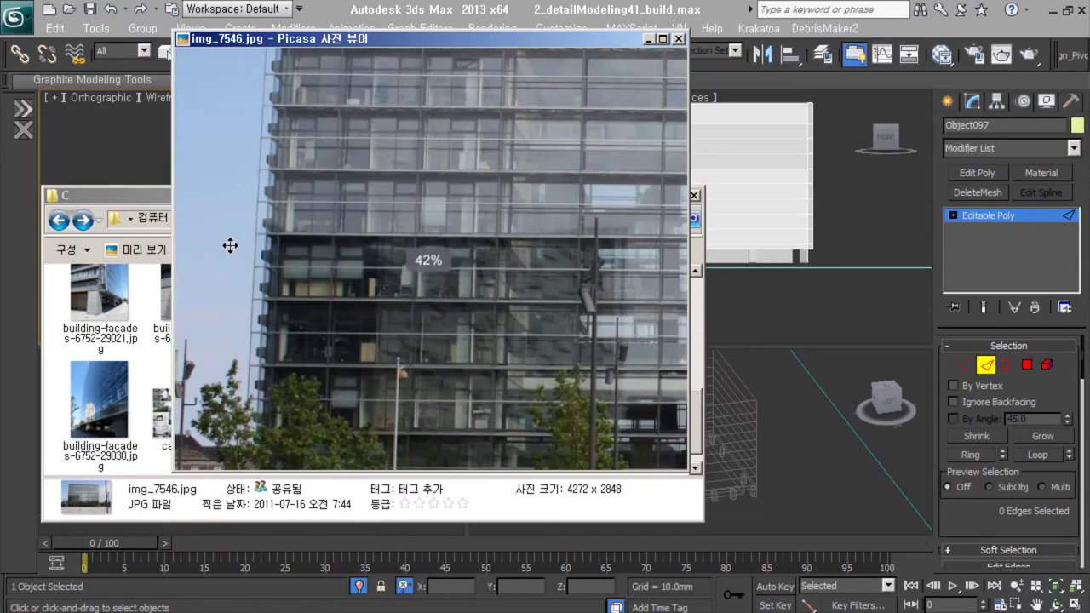
pyautogui.scroll(1, 271, 268)
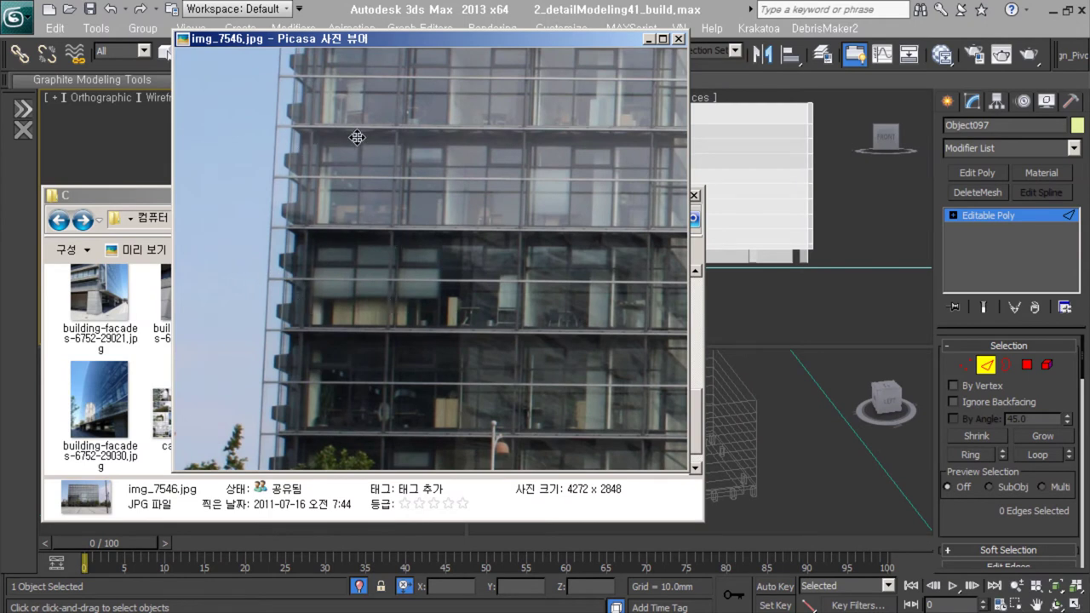
pyautogui.moveTo(637, 214); pyautogui.dragTo(335, 147)
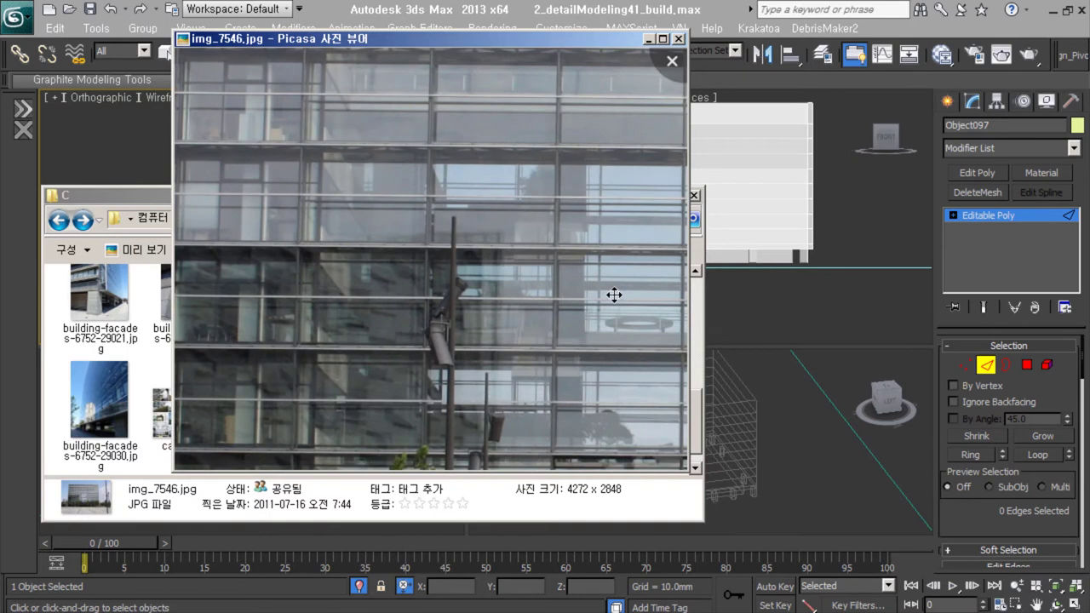
pyautogui.moveTo(614, 295); pyautogui.dragTo(434, 265)
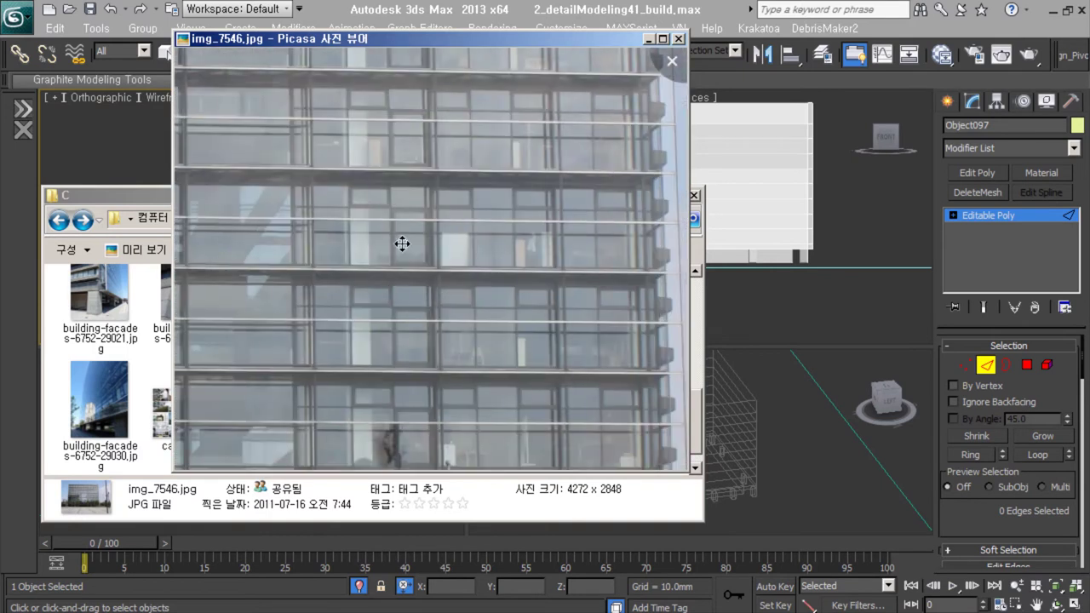
pyautogui.moveTo(576, 279)
pyautogui.mouseDown()
pyautogui.moveTo(340, 304)
pyautogui.moveTo(521, 309)
pyautogui.moveTo(409, 214)
pyautogui.mouseUp()
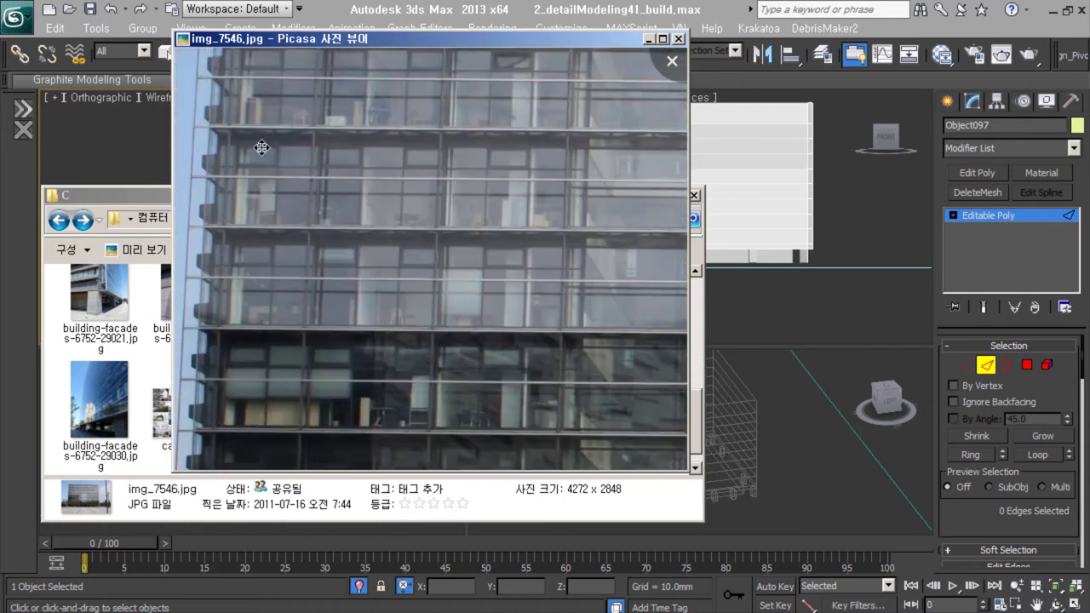
pyautogui.moveTo(410, 152)
pyautogui.mouseDown()
pyautogui.moveTo(417, 292)
pyautogui.moveTo(358, 199)
pyautogui.moveTo(438, 292)
pyautogui.moveTo(348, 221)
pyautogui.mouseUp()
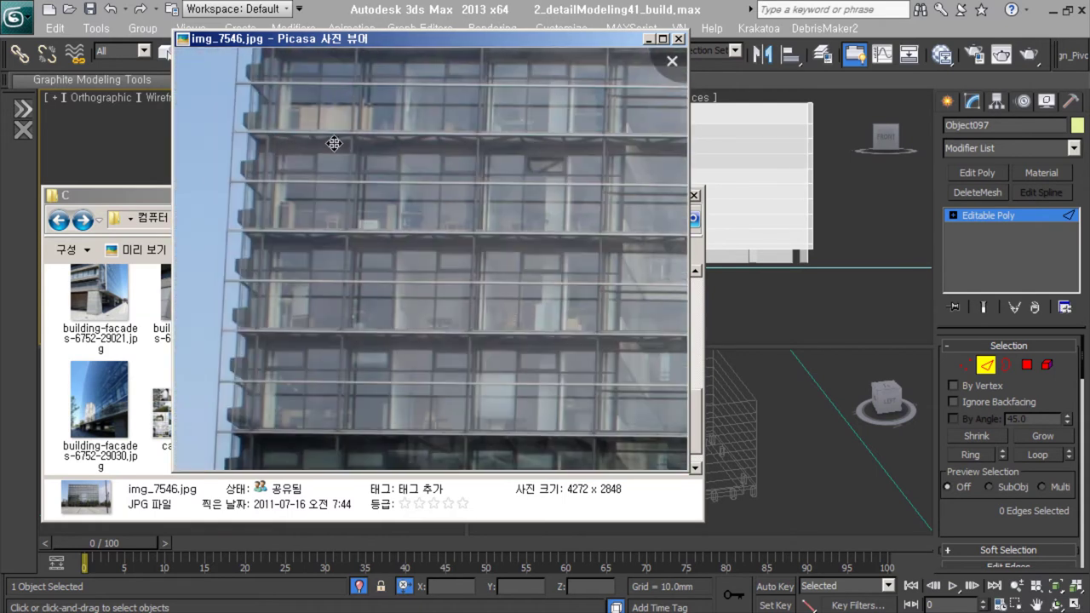
pyautogui.moveTo(377, 141); pyautogui.dragTo(320, 335)
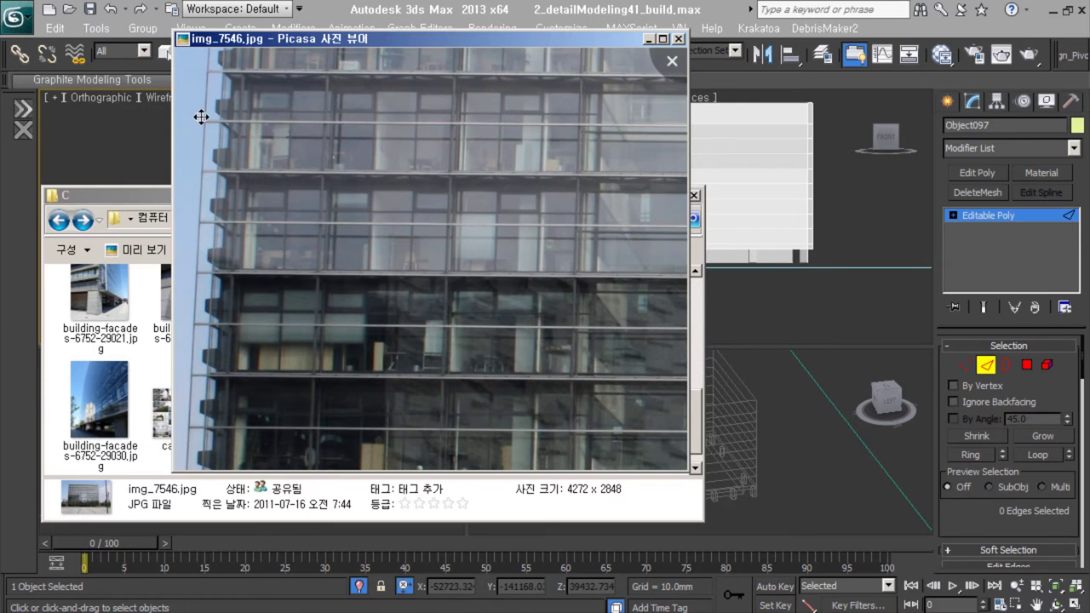
pyautogui.scroll(-3, 574, 94)
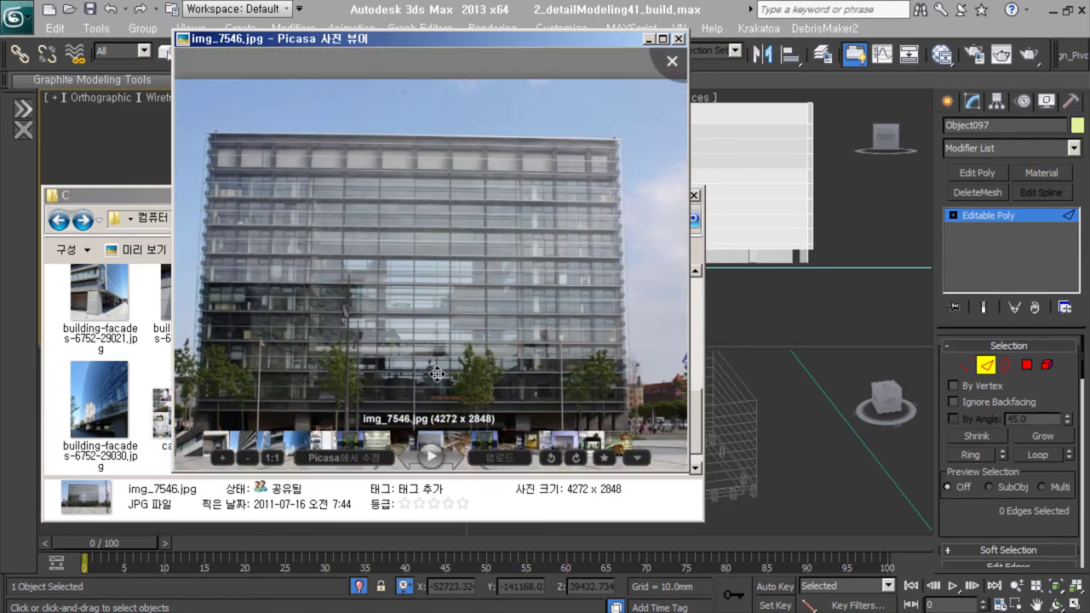
# Step: Back in 3ds Max, connect the eleven horizontal facade edges with vertical divisions
pyautogui.click(648, 39)
pyautogui.moveTo(255, 128)
pyautogui.mouseDown()
pyautogui.moveTo(282, 256)
pyautogui.moveTo(329, 254)
pyautogui.mouseUp()
pyautogui.rightClick(261, 225)
pyautogui.click(88, 286)
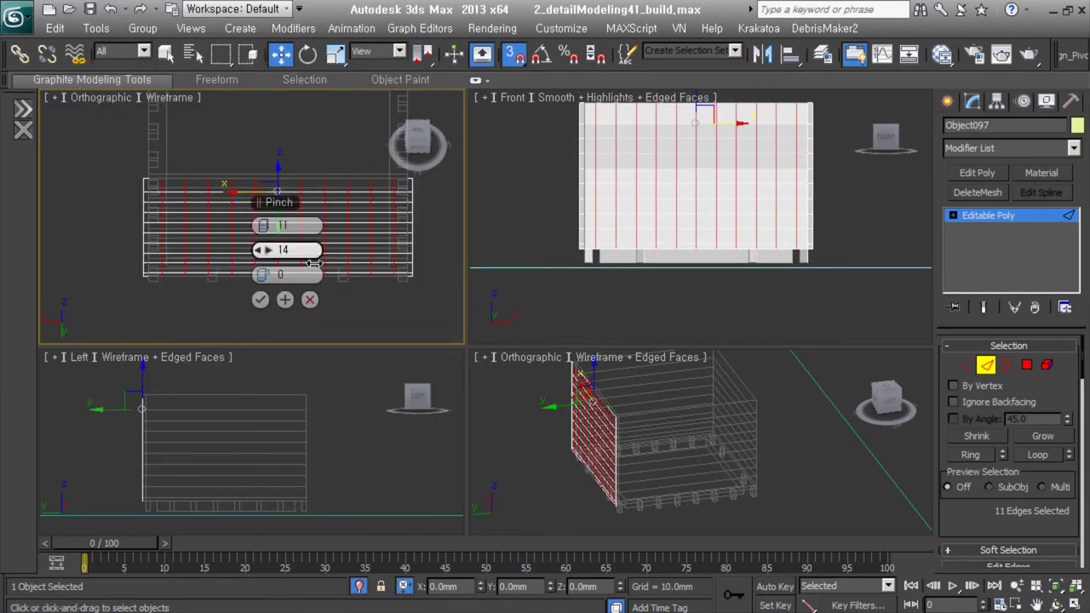
pyautogui.scroll(3, 177, 198)
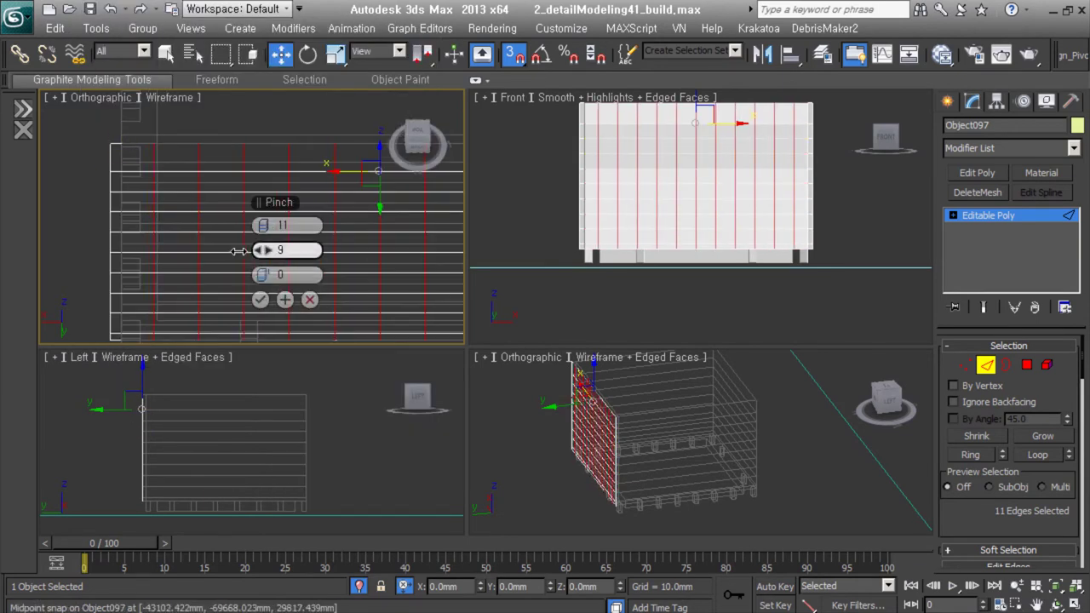
pyautogui.click(260, 300)
# Step: Select the new grid edges and extend them to full vertical loops
pyautogui.keyDown('alt'); pyautogui.moveTo(352, 264); pyautogui.dragTo(281, 256, button='middle'); pyautogui.keyUp('alt')
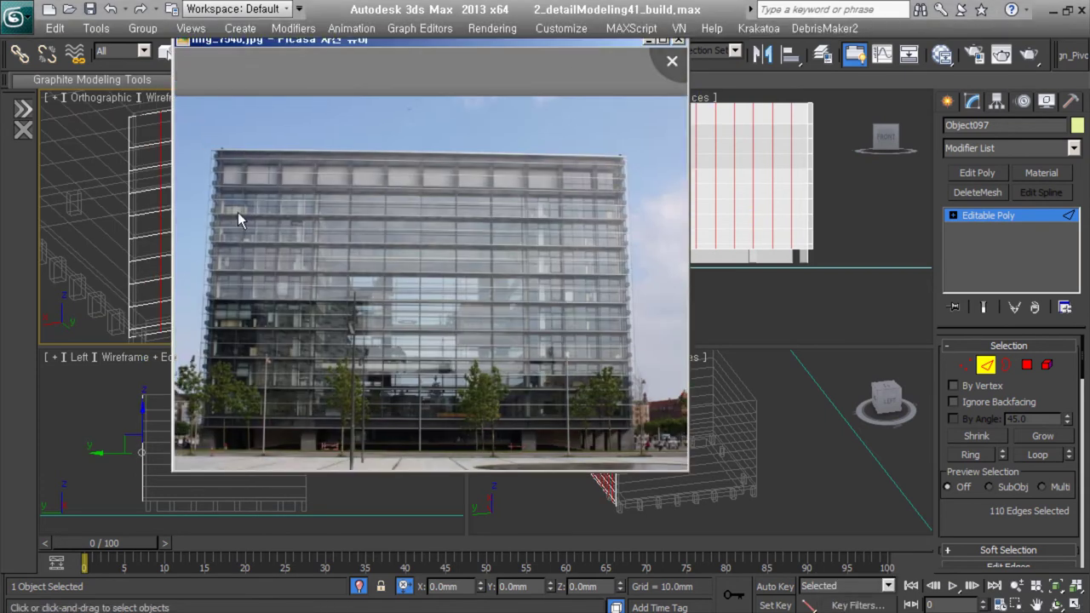
pyautogui.press('Escape')
pyautogui.scroll(3, 238, 212)
pyautogui.click(223, 297)
pyautogui.keyDown('alt'); pyautogui.moveTo(222, 297); pyautogui.dragTo(323, 284, button='middle'); pyautogui.keyUp('alt')
pyautogui.press('w')
pyautogui.hotkey('alt', 'l')
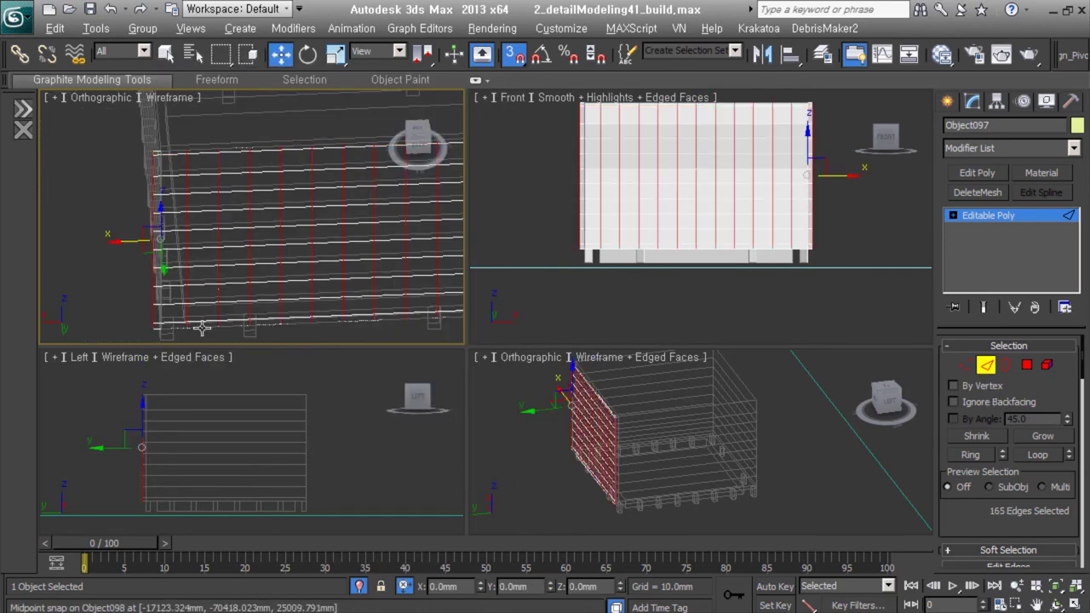
pyautogui.keyDown('alt'); pyautogui.moveTo(112, 155); pyautogui.dragTo(243, 142, button='middle'); pyautogui.keyUp('alt')
# Step: Add an Edit Poly modifier and extrude the grid edges 75 mm
pyautogui.click(977, 172)
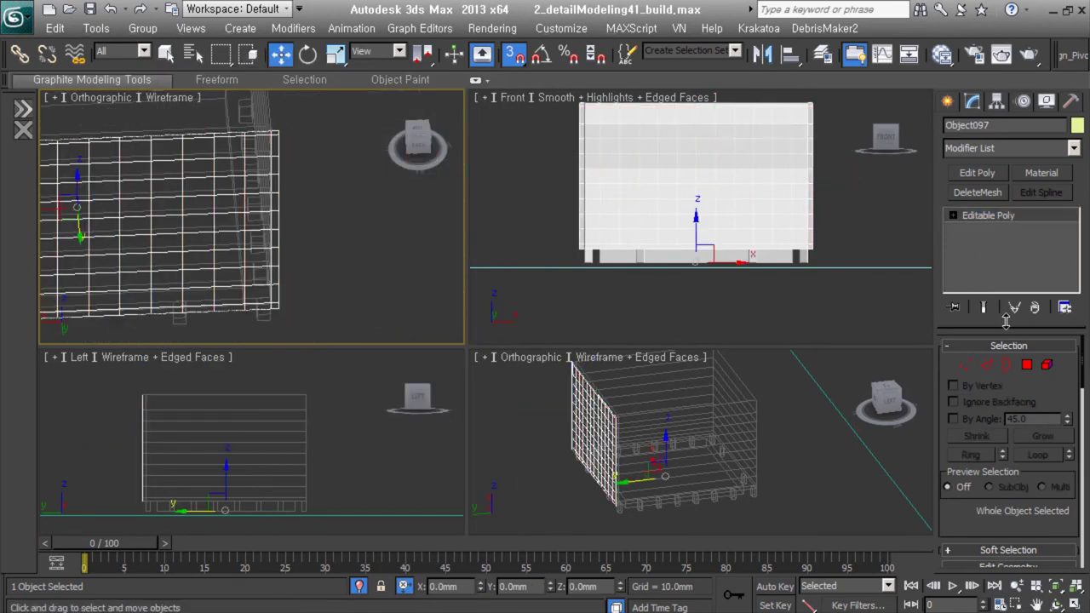
pyautogui.scroll(3, 256, 136)
pyautogui.moveTo(471, 346); pyautogui.dragTo(711, 451)
pyautogui.rightClick(417, 229)
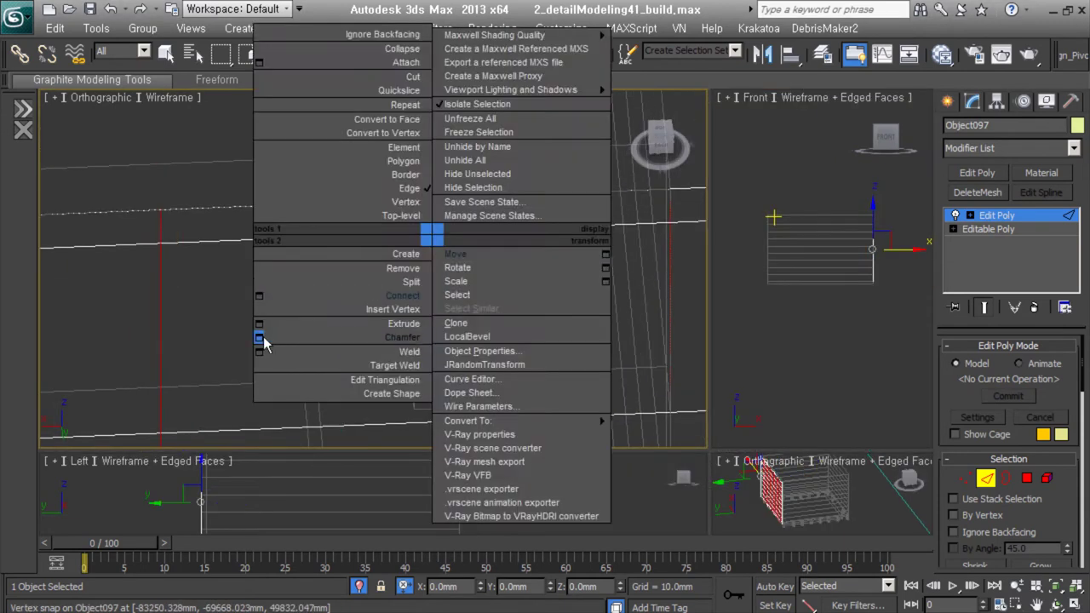
pyautogui.click(272, 339)
pyautogui.click(432, 351)
pyautogui.rightClick(432, 352)
pyautogui.click(382, 275)
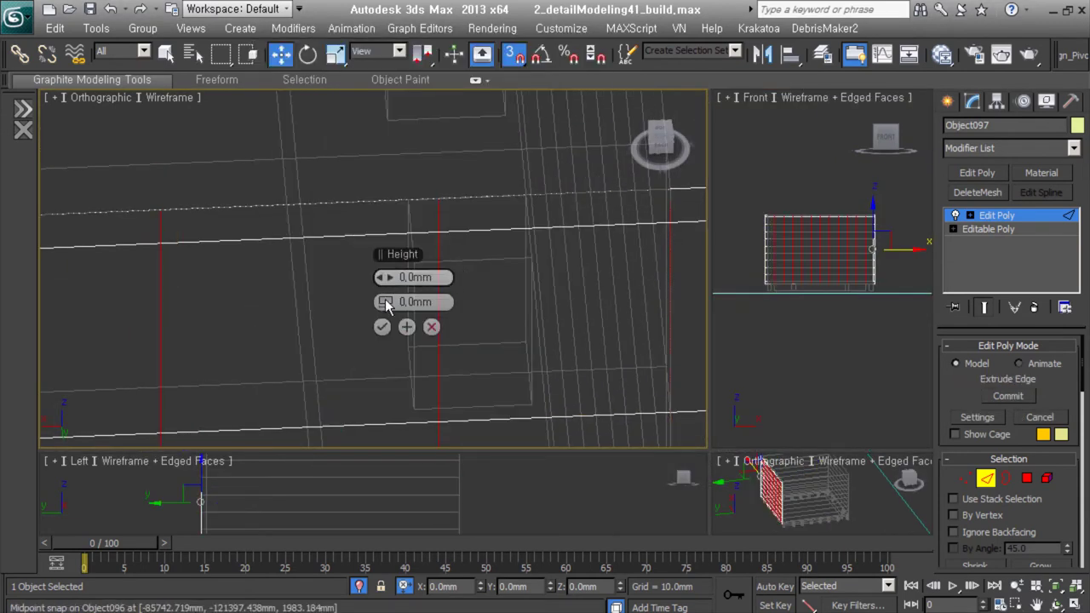
pyautogui.moveTo(384, 301); pyautogui.dragTo(405, 300)
pyautogui.scroll(-5, 405, 302)
pyautogui.scroll(5, 431, 385)
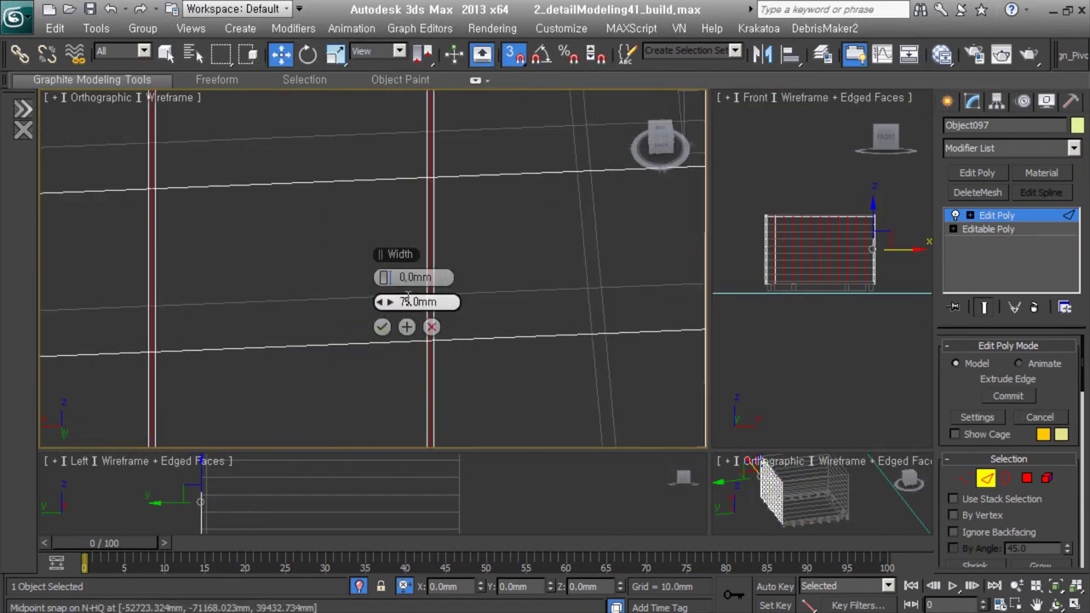
pyautogui.click(382, 327)
# Step: Detach the extruded strip as Object099, which carries a 300 mm Shell
pyautogui.click(599, 319)
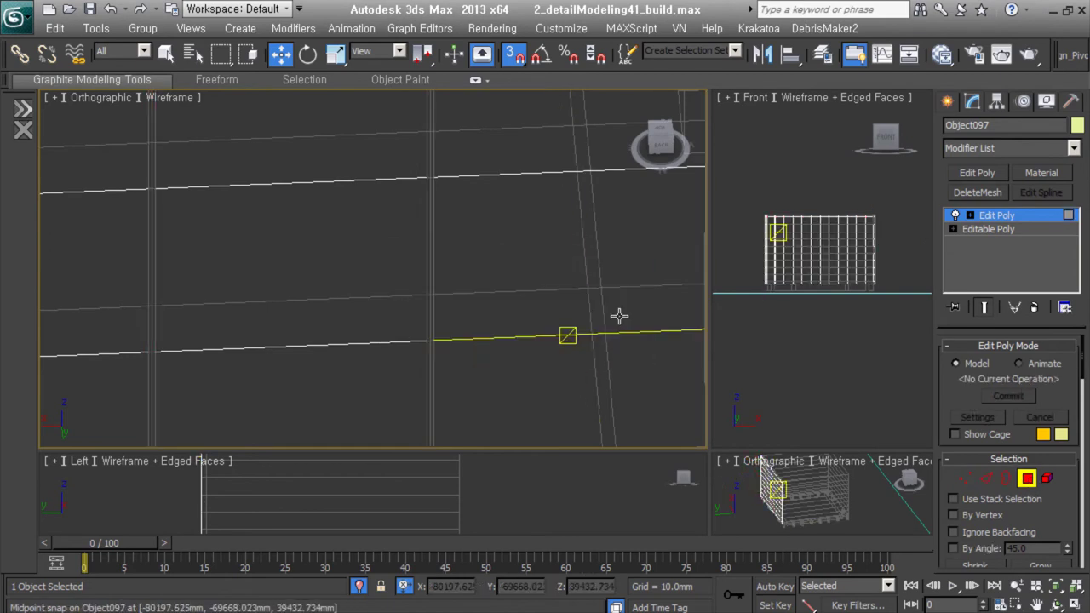
pyautogui.moveTo(390, 292)
pyautogui.keyDown('alt'); pyautogui.mouseDown(button='middle')
pyautogui.moveTo(504, 345)
pyautogui.moveTo(662, 395)
pyautogui.mouseUp(button='middle'); pyautogui.keyUp('alt')
pyautogui.scroll(3, 380, 316)
pyautogui.click(988, 229)
pyautogui.click(987, 365)
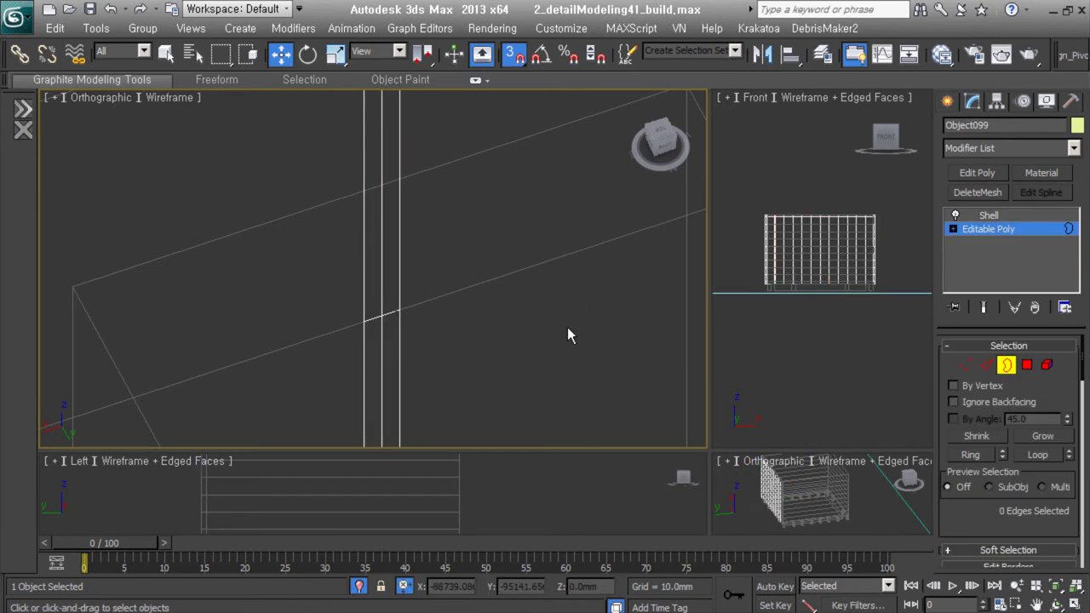
pyautogui.click(989, 215)
pyautogui.scroll(-5, 518, 364)
# Step: On the grid wall, ring-select from the corner edge loop and connect new horizontal edges
pyautogui.click(518, 365)
pyautogui.moveTo(518, 365)
pyautogui.keyDown('alt'); pyautogui.mouseDown(button='middle')
pyautogui.moveTo(260, 381)
pyautogui.moveTo(256, 258)
pyautogui.mouseUp(button='middle'); pyautogui.keyUp('alt')
pyautogui.scroll(3, 261, 380)
pyautogui.press('2')
pyautogui.doubleClick(268, 366)
pyautogui.hotkey('alt', 'r')
pyautogui.hotkey('ctrl', 'shift', 'e')
pyautogui.click(378, 354)
pyautogui.keyDown('alt'); pyautogui.moveTo(378, 358); pyautogui.dragTo(191, 184, button='middle'); pyautogui.keyUp('alt')
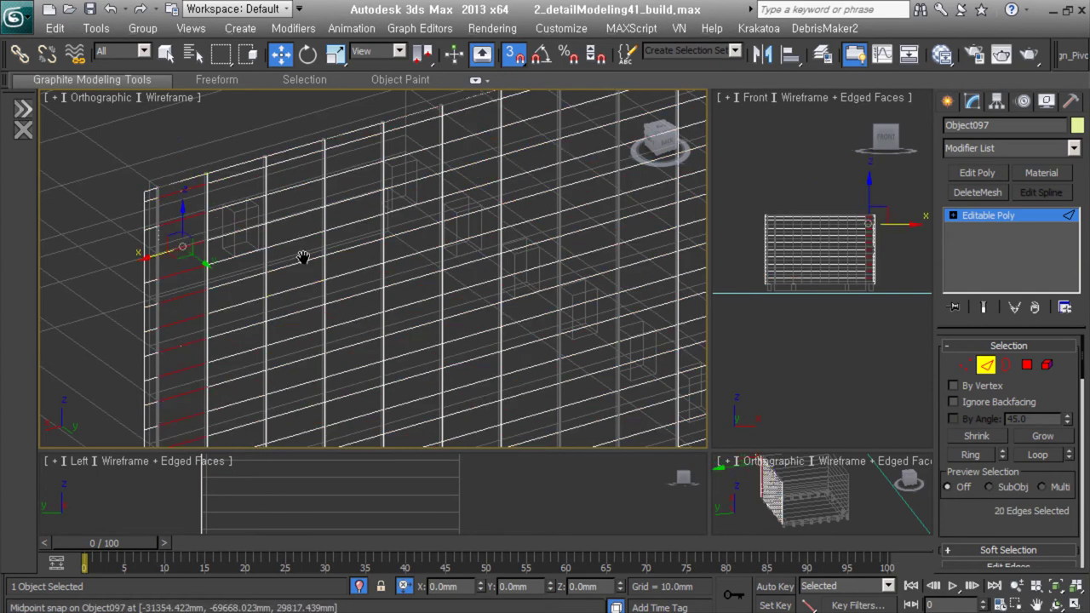
# Step: Chamfer the wall's selected horizontal edges by 50 mm
pyautogui.scroll(3, 281, 209)
pyautogui.rightClick(281, 209)
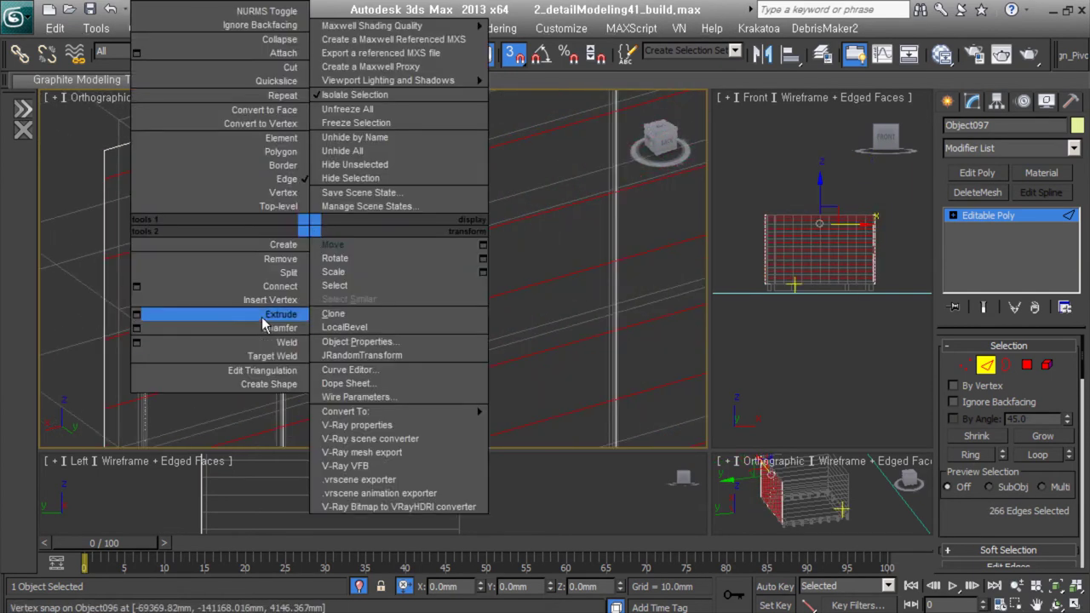
pyautogui.click(255, 325)
pyautogui.click(401, 301)
pyautogui.write('50.0mm')
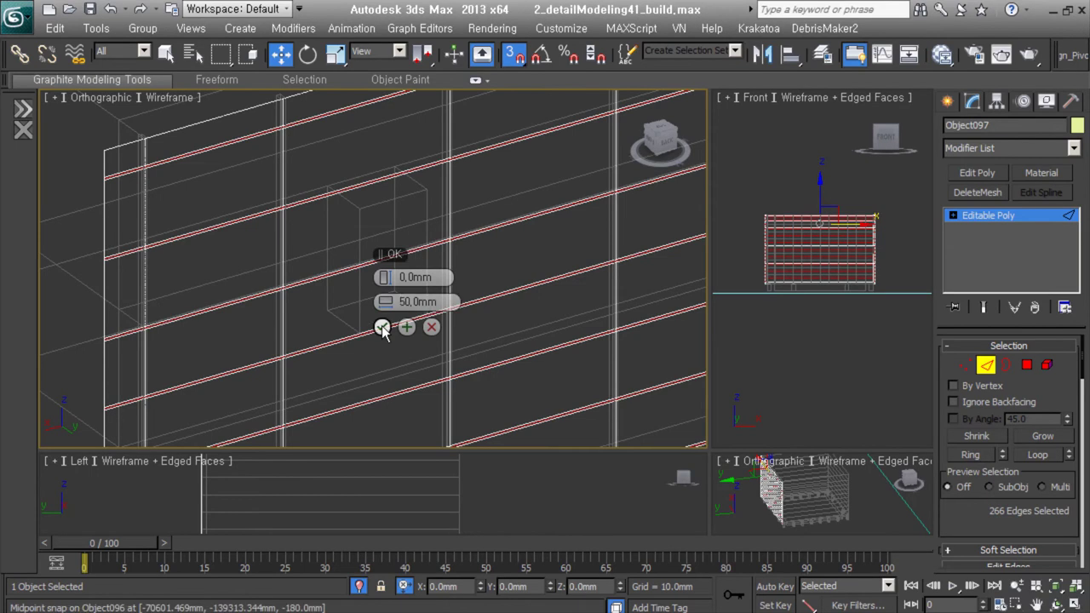
pyautogui.click(382, 327)
pyautogui.press('4')
pyautogui.press('Return')
# Step: Chamfer the wall's base edges by 10 mm, then return to polygon mode
pyautogui.press('2')
pyautogui.scroll(-3, 324, 317)
pyautogui.rightClick(474, 316)
pyautogui.click(243, 433)
pyautogui.rightClick(408, 277)
pyautogui.write('10')
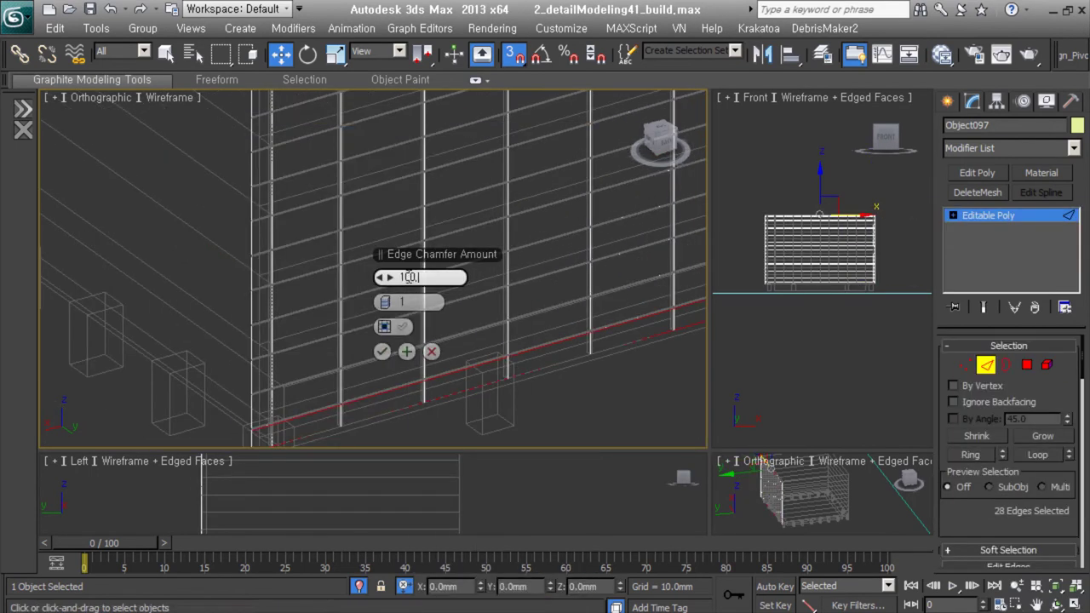
pyautogui.click(383, 352)
pyautogui.press('4')
pyautogui.scroll(3, 345, 392)
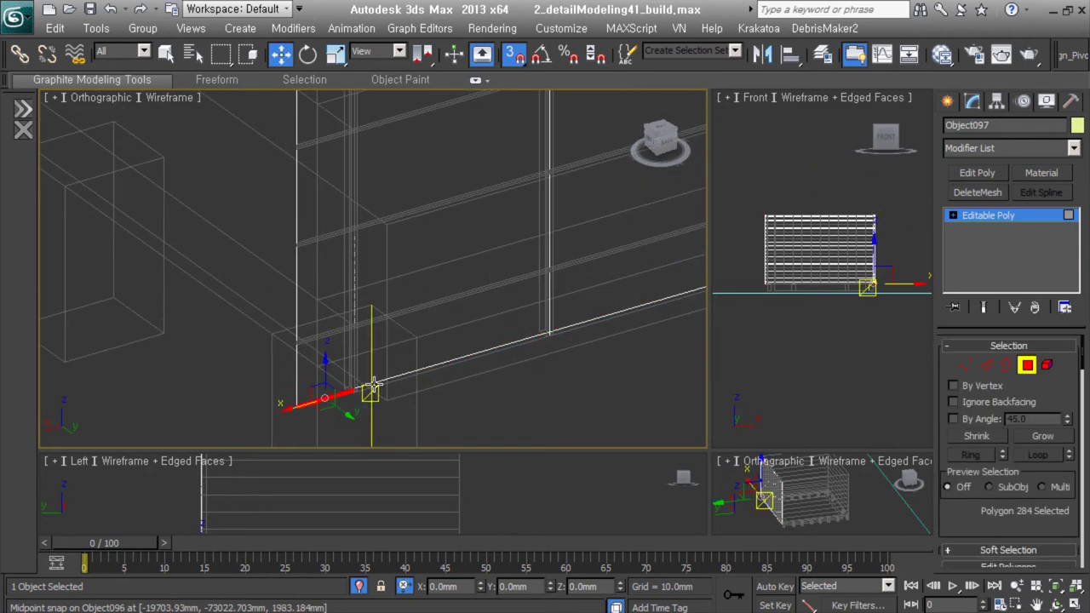
pyautogui.scroll(-3, 373, 385)
pyautogui.scroll(3, 344, 166)
pyautogui.scroll(-5, 430, 293)
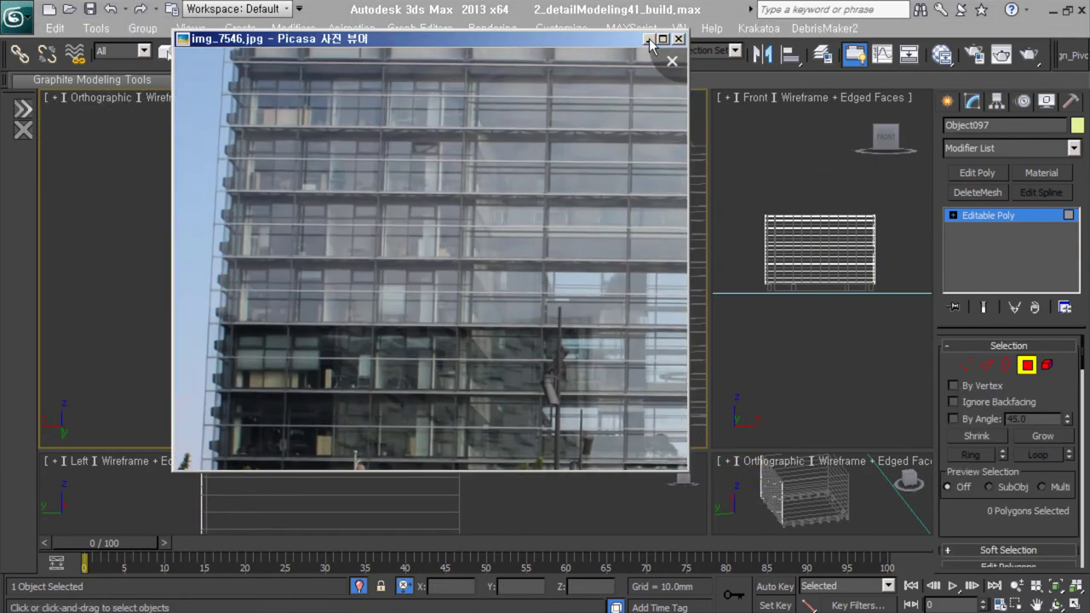
# Step: Close the reference photo and ring-select the wall's vertical column edges
pyautogui.click(649, 39)
pyautogui.keyDown('alt'); pyautogui.moveTo(392, 272); pyautogui.dragTo(362, 240, button='middle'); pyautogui.keyUp('alt')
pyautogui.press('2')
pyautogui.scroll(1, 356, 347)
pyautogui.hotkey('alt', 'r')
pyautogui.keyDown('alt'); pyautogui.moveTo(163, 319); pyautogui.dragTo(574, 136, button='middle'); pyautogui.keyUp('alt')
pyautogui.scroll(2, 586, 352)
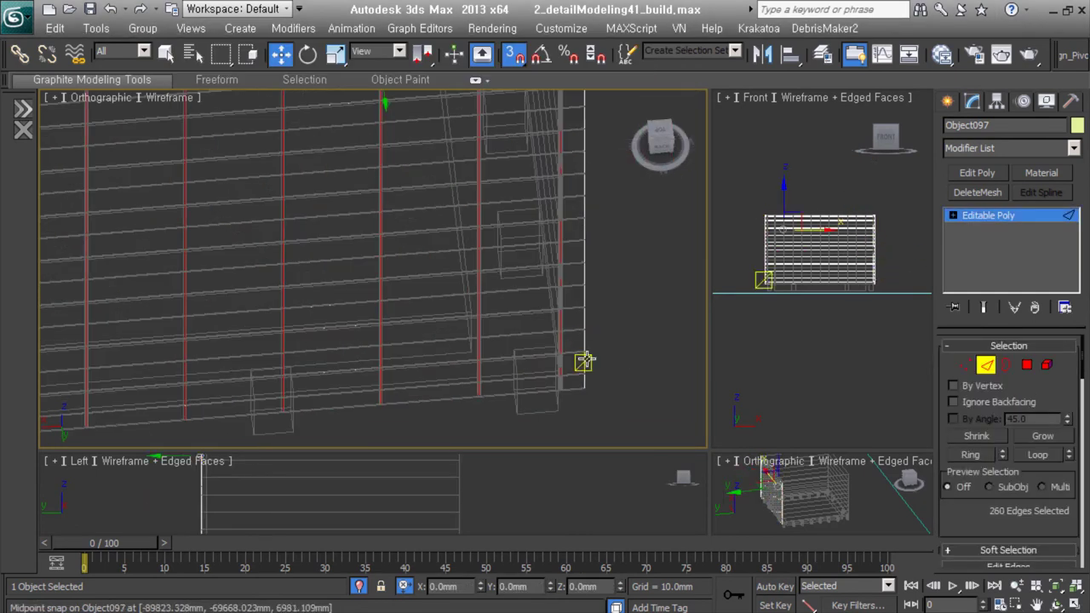
pyautogui.scroll(3, 583, 341)
# Step: Chamfer the column edges by 8.0 mm with Open Chamfer enabled
pyautogui.rightClick(480, 327)
pyautogui.click(305, 429)
pyautogui.rightClick(500, 264)
pyautogui.click(326, 367)
pyautogui.click(403, 328)
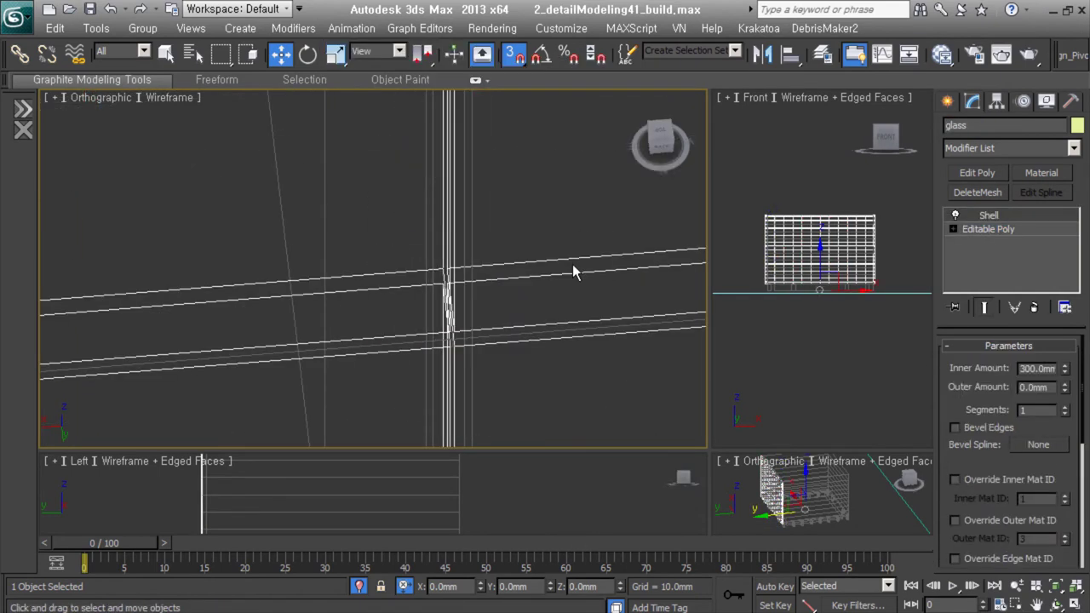
# Step: Add a 300 mm inner Shell to the glass and separate all its polygons into a new object
pyautogui.click(1041, 172)
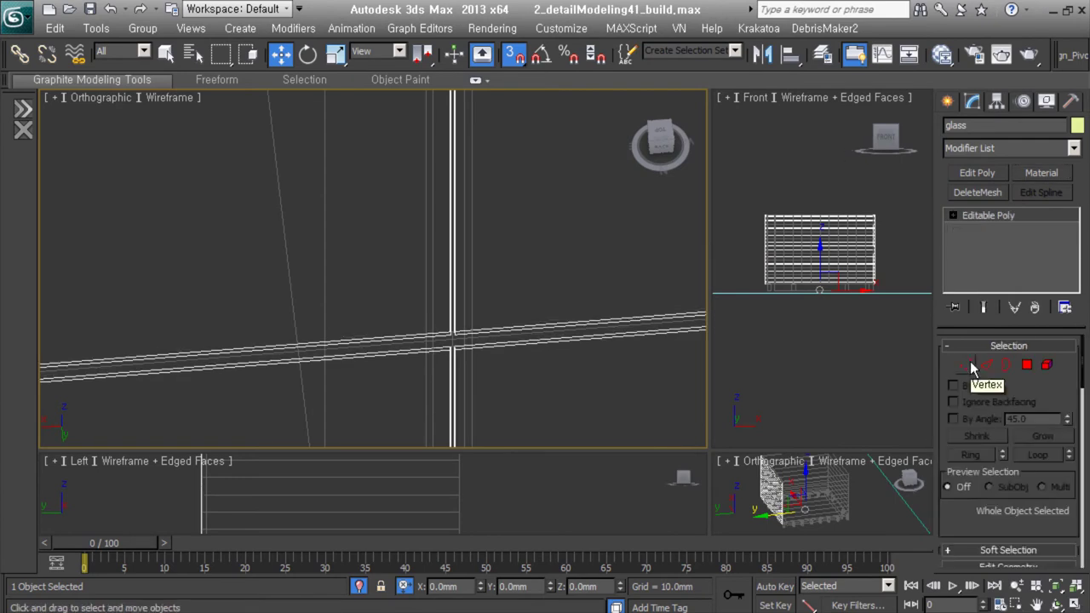
pyautogui.press('4')
pyautogui.hotkey('ctrl', 'a')
pyautogui.click(600, 360)
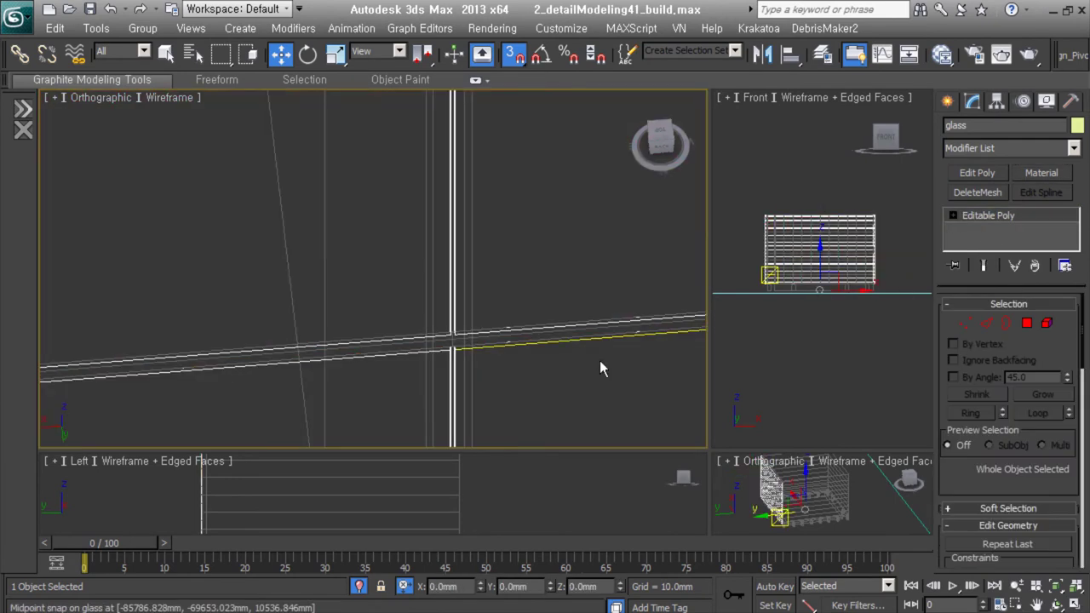
# Step: Select the separated rail object and select all of its borders
pyautogui.click(969, 445)
pyautogui.keyDown('alt'); pyautogui.moveTo(453, 292); pyautogui.dragTo(170, 243, button='middle'); pyautogui.keyUp('alt')
pyautogui.scroll(3, 414, 224)
pyautogui.press('3')
pyautogui.hotkey('ctrl', 'a')
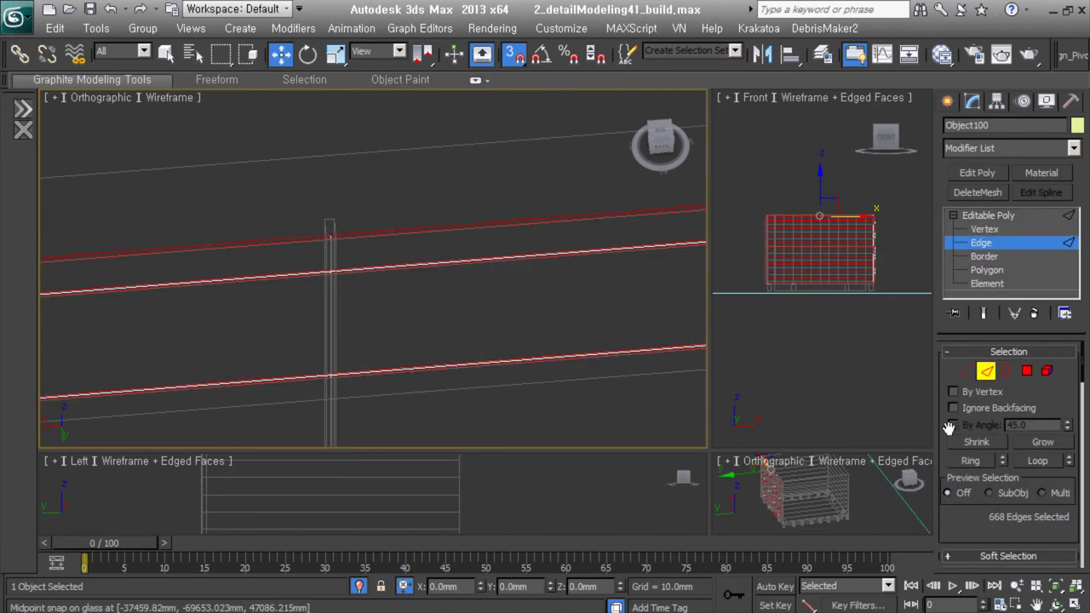
# Step: Set the rails' Shell outer amount to 15 mm
pyautogui.scroll(-5, 979, 552)
pyautogui.doubleClick(1048, 393)
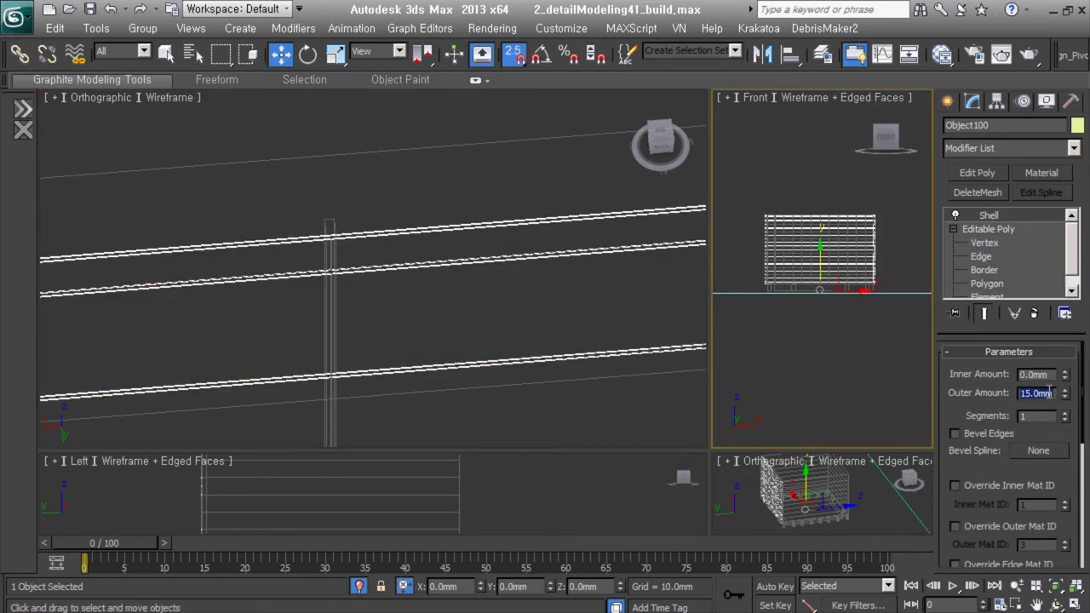
pyautogui.moveTo(533, 227)
pyautogui.mouseDown(button='middle')
pyautogui.moveTo(421, 244)
pyautogui.moveTo(469, 364)
pyautogui.moveTo(325, 407)
pyautogui.moveTo(588, 402)
pyautogui.mouseUp(button='middle')
# Step: Chamfer the selected glass edges by 1.0 mm
pyautogui.press('2')
pyautogui.scroll(3, 588, 402)
pyautogui.rightClick(522, 264)
pyautogui.click(511, 349)
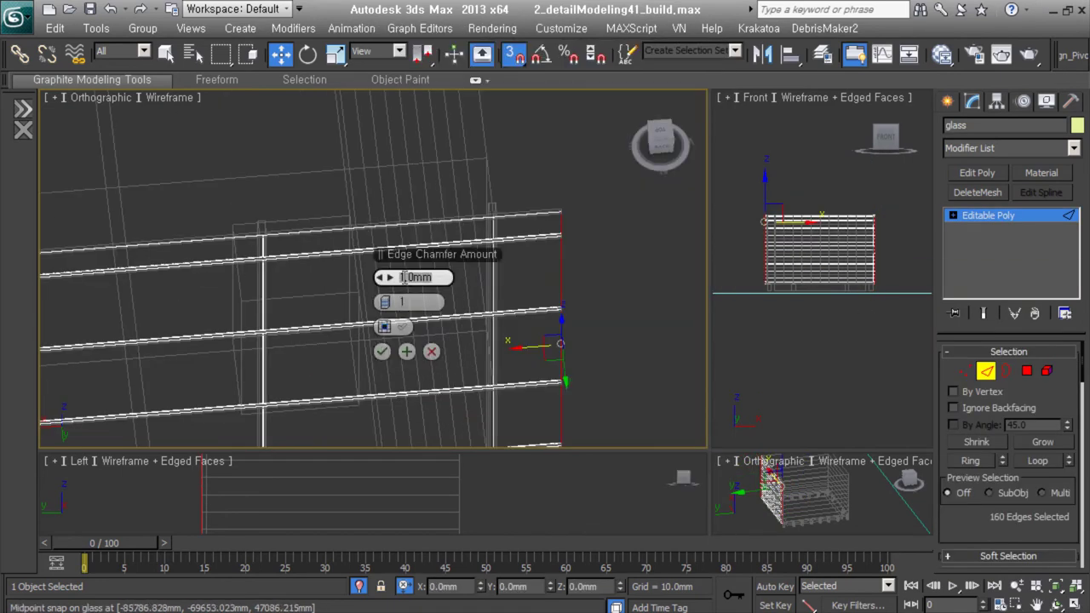
pyautogui.click(383, 353)
# Step: Clear the selection, then select the rail object and leave the posts out
pyautogui.moveTo(613, 313)
pyautogui.keyDown('alt'); pyautogui.mouseDown(button='middle')
pyautogui.moveTo(627, 393)
pyautogui.moveTo(619, 221)
pyautogui.mouseUp(button='middle'); pyautogui.keyUp('alt')
pyautogui.hotkey('ctrl', 'd')
pyautogui.scroll(2, 618, 222)
pyautogui.click(568, 197)
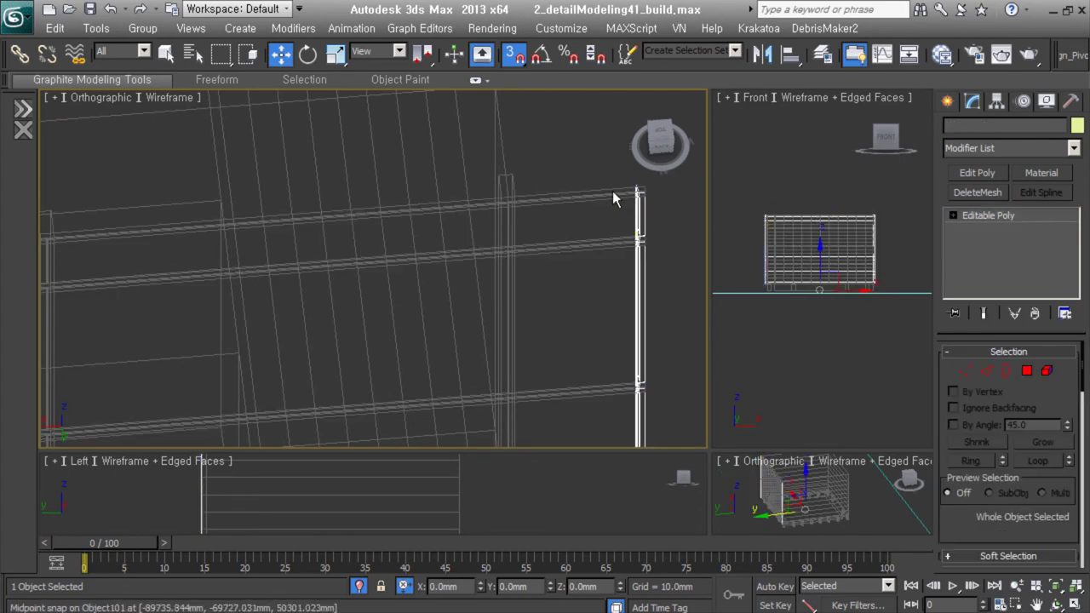
pyautogui.scroll(-3, 558, 227)
pyautogui.moveTo(557, 226)
pyautogui.keyDown('alt'); pyautogui.mouseDown(button='middle')
pyautogui.moveTo(480, 187)
pyautogui.moveTo(574, 153)
pyautogui.moveTo(471, 195)
pyautogui.mouseUp(button='middle'); pyautogui.keyUp('alt')
pyautogui.keyDown('alt'); pyautogui.click(471, 195); pyautogui.keyUp('alt')
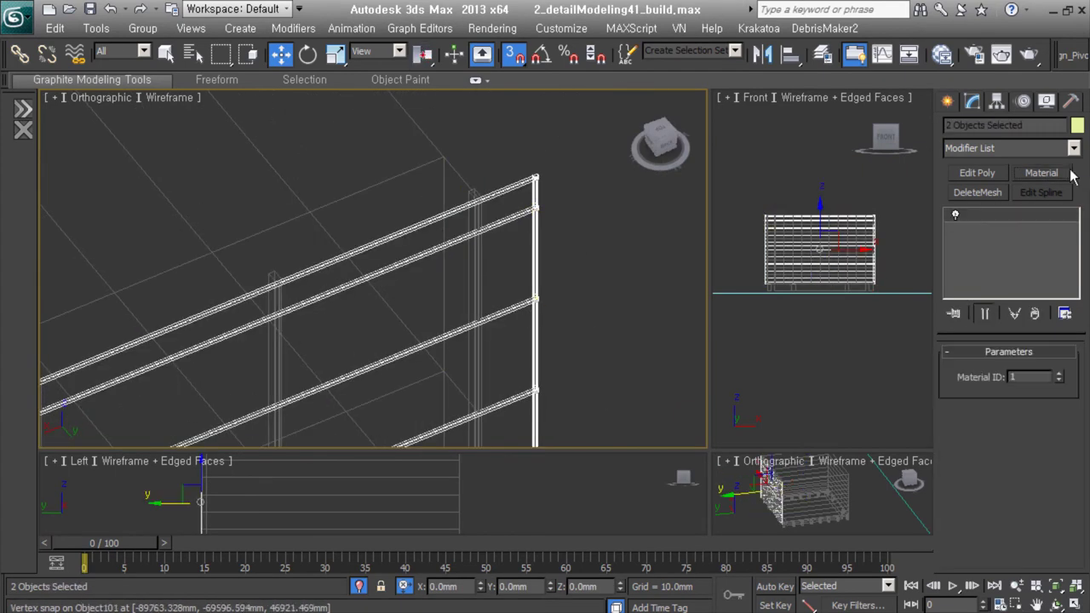
# Step: Group the rails and posts together as N_hq_Fgwall
pyautogui.keyDown('ctrl'); pyautogui.click(475, 213); pyautogui.keyUp('ctrl')
pyautogui.hotkey('ctrl', 'g')
pyautogui.press('Return')
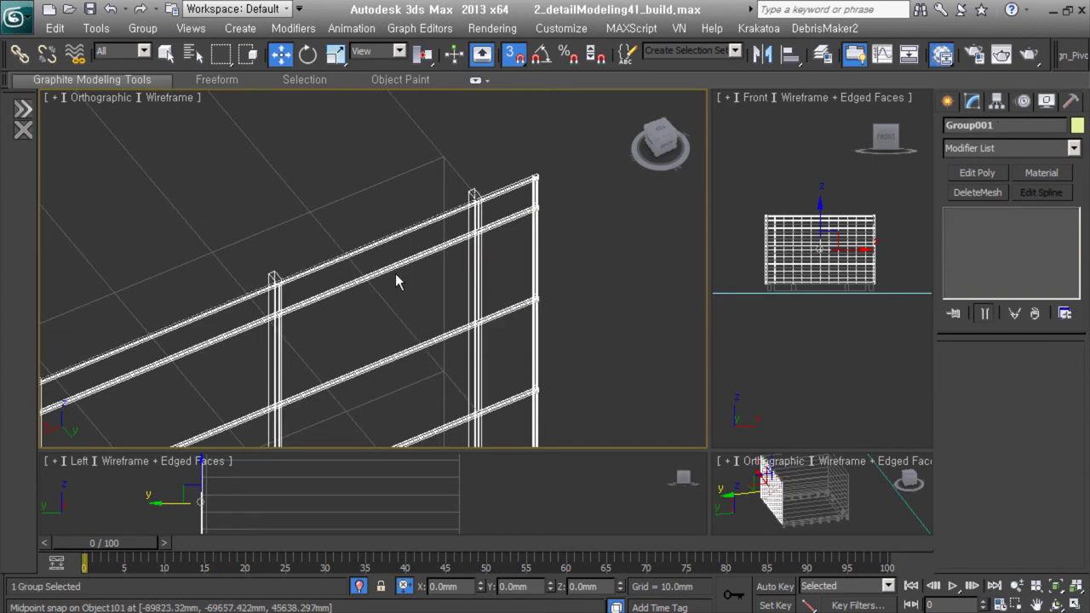
# Step: Wire a new VRayMtl into slot 3 (glass_metal) of the facade Multi/Sub-Object material
pyautogui.press('m')
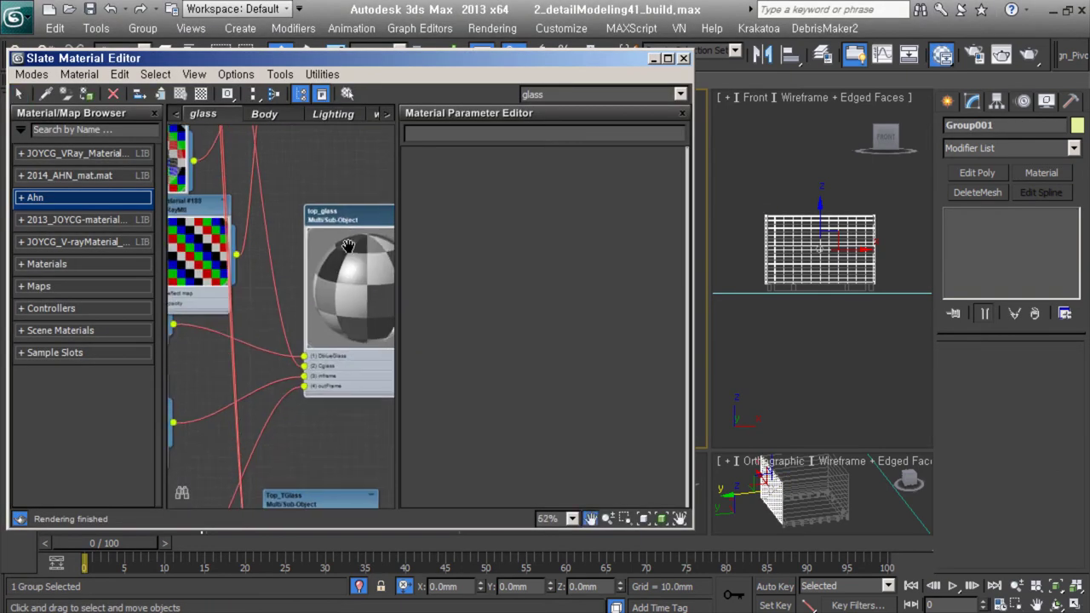
pyautogui.scroll(-5, 324, 213)
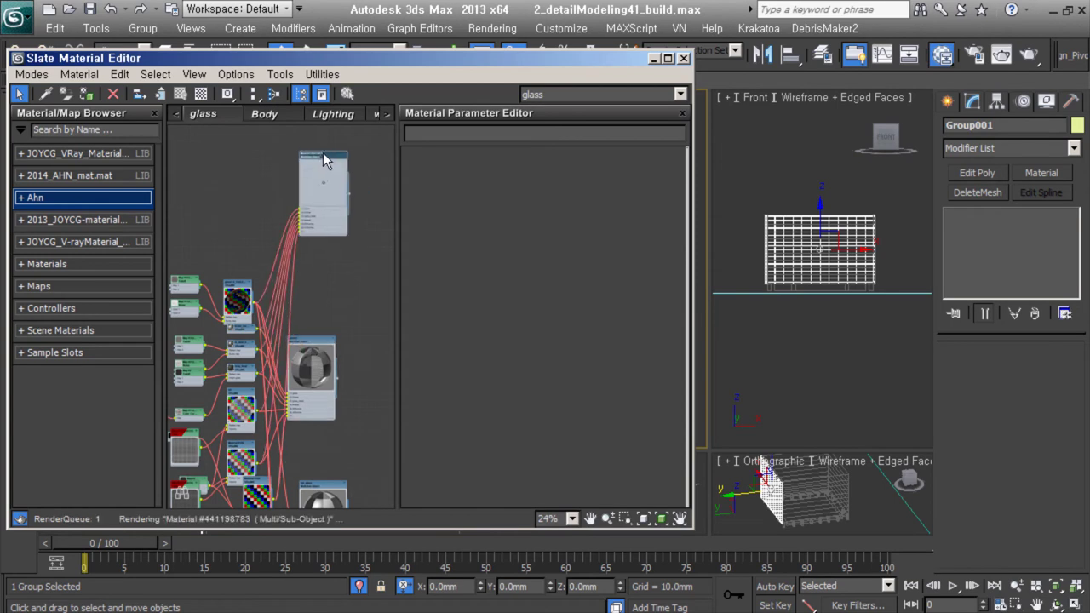
pyautogui.scroll(3, 324, 162)
pyautogui.doubleClick(317, 192)
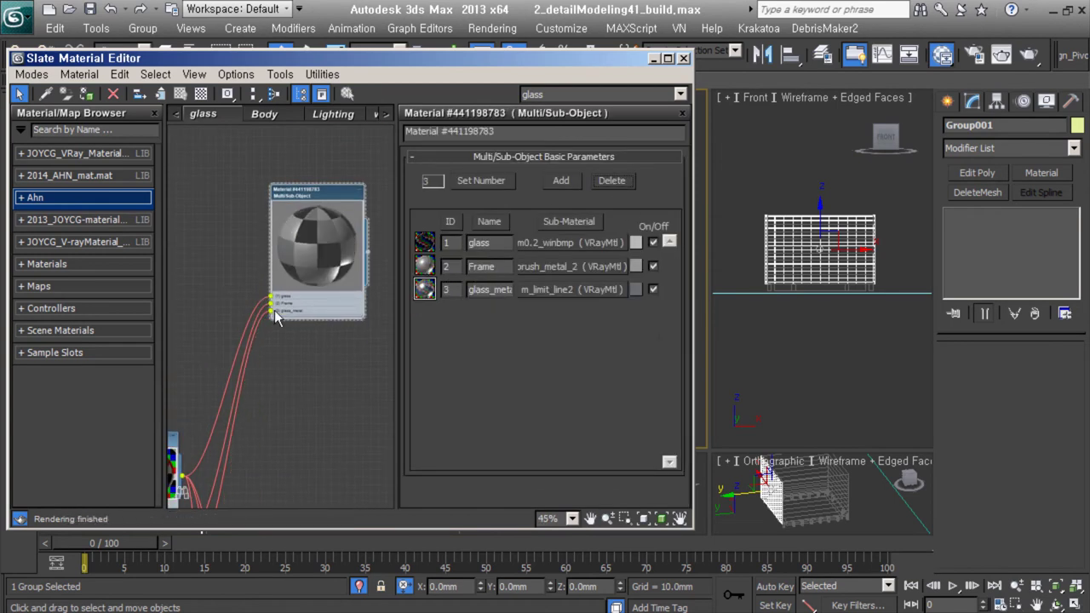
pyautogui.click(38, 197)
pyautogui.click(38, 216)
pyautogui.moveTo(72, 233); pyautogui.dragTo(271, 310)
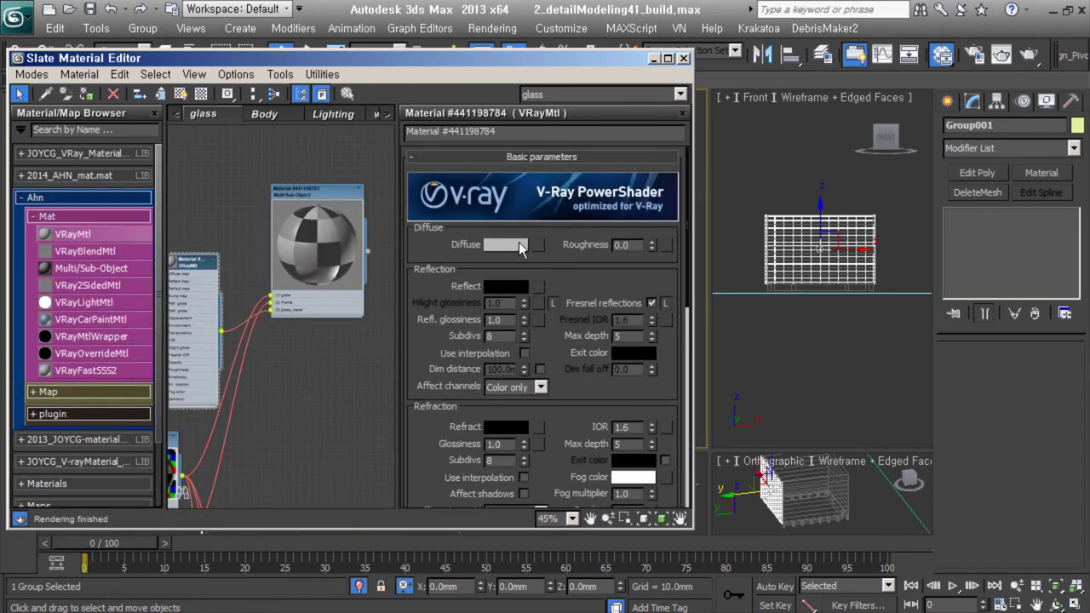
pyautogui.doubleClick(303, 199)
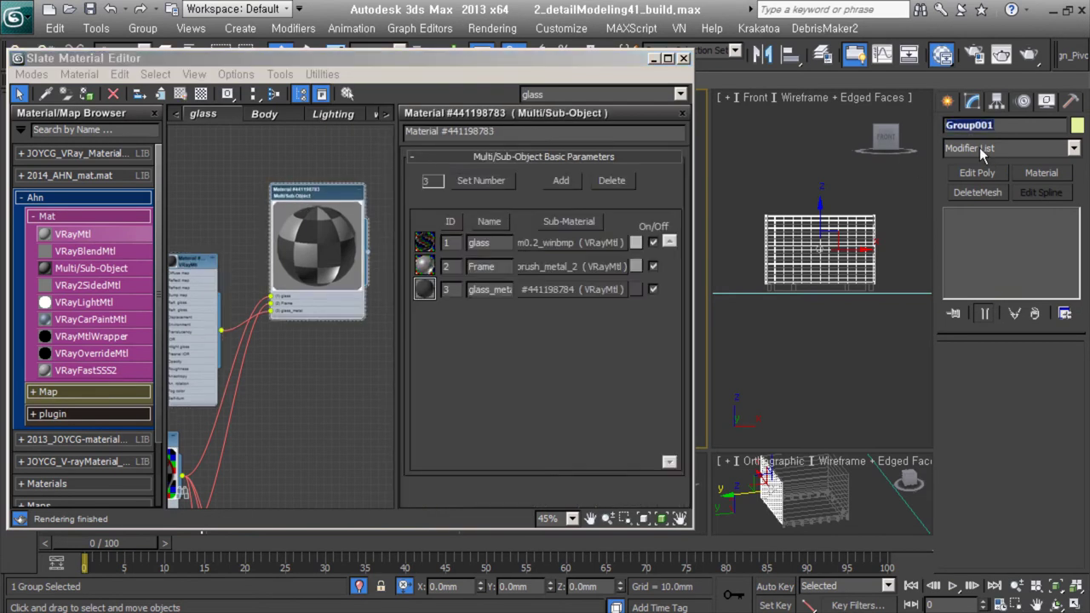
pyautogui.click(1006, 125)
pyautogui.write('N_hq_Fgwall')
pyautogui.click(423, 130)
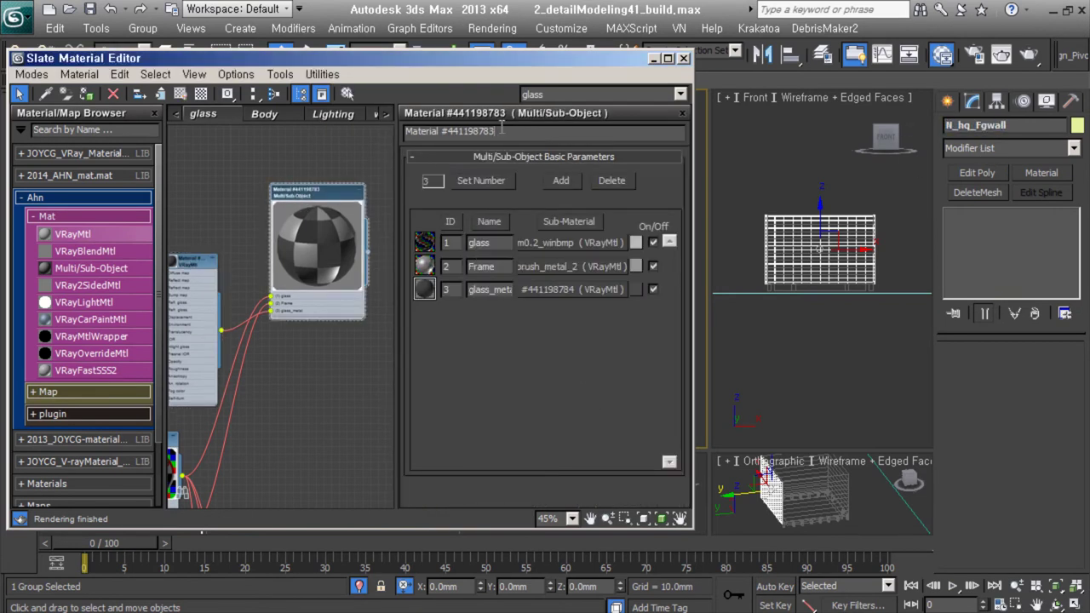
pyautogui.click(653, 58)
# Step: Select the facade wall and pick polygons and corner edges on it
pyautogui.click(335, 333)
pyautogui.moveTo(335, 333)
pyautogui.mouseDown(button='middle')
pyautogui.moveTo(517, 321)
pyautogui.moveTo(567, 243)
pyautogui.mouseUp(button='middle')
pyautogui.press('4')
pyautogui.moveTo(585, 227); pyautogui.dragTo(259, 338)
pyautogui.keyDown('alt'); pyautogui.moveTo(406, 360); pyautogui.dragTo(316, 285, button='middle'); pyautogui.keyUp('alt')
pyautogui.press('2')
pyautogui.click(278, 392)
# Step: Select the facade frame edge loops at the wall corner
pyautogui.scroll(3, 237, 373)
pyautogui.keyDown('ctrl'); pyautogui.click(350, 293); pyautogui.keyUp('ctrl')
pyautogui.scroll(-5, 336, 235)
pyautogui.hotkey('ctrl', 'z')
pyautogui.scroll(2, 467, 216)
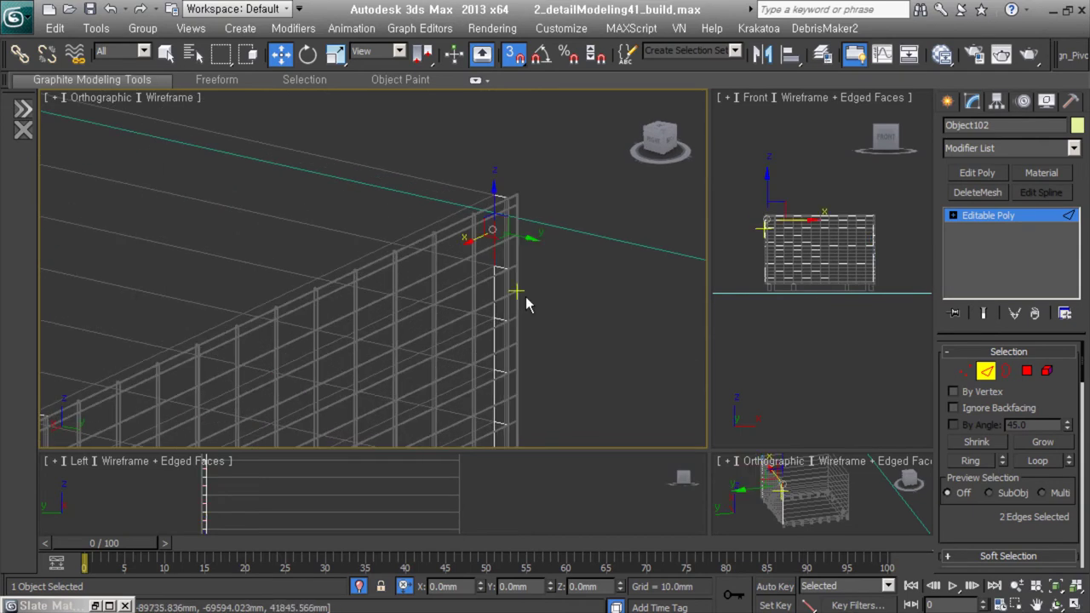
pyautogui.keyDown('ctrl'); pyautogui.doubleClick(477, 277); pyautogui.keyUp('ctrl')
pyautogui.keyDown('alt'); pyautogui.moveTo(479, 292); pyautogui.dragTo(258, 365, button='middle'); pyautogui.keyUp('alt')
pyautogui.moveTo(186, 315)
pyautogui.keyDown('alt'); pyautogui.mouseDown(button='middle')
pyautogui.moveTo(374, 375)
pyautogui.moveTo(486, 188)
pyautogui.mouseUp(button='middle'); pyautogui.keyUp('alt')
pyautogui.scroll(2, 324, 377)
pyautogui.scroll(-2, 529, 381)
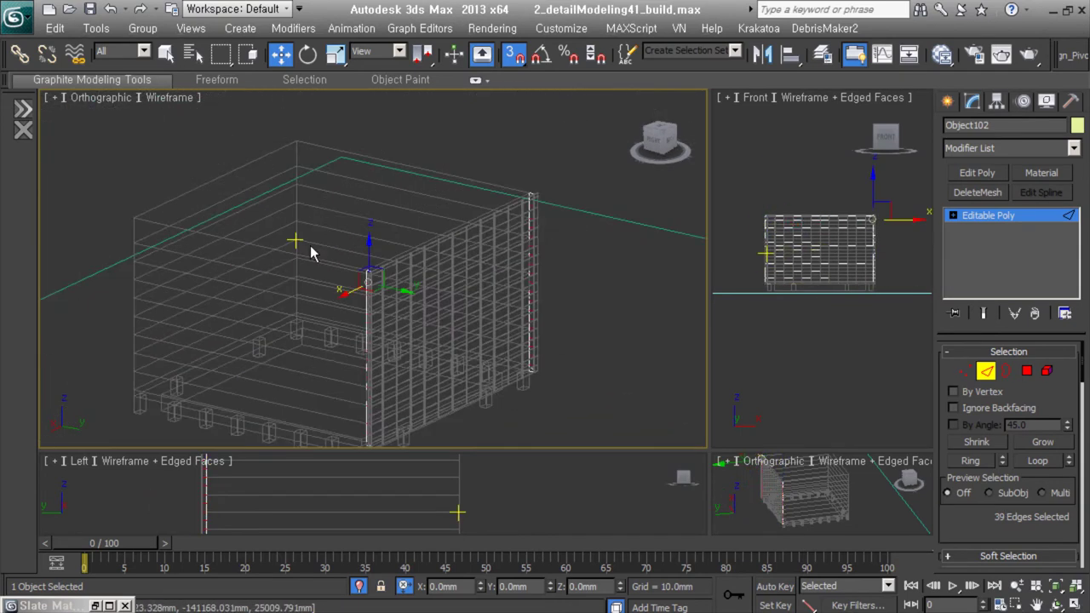
pyautogui.keyDown('alt'); pyautogui.moveTo(528, 381); pyautogui.dragTo(382, 297, button='middle'); pyautogui.keyUp('alt')
pyautogui.scroll(2, 389, 316)
# Step: Chamfer the selected corner edges of the facade frame
pyautogui.rightClick(414, 333)
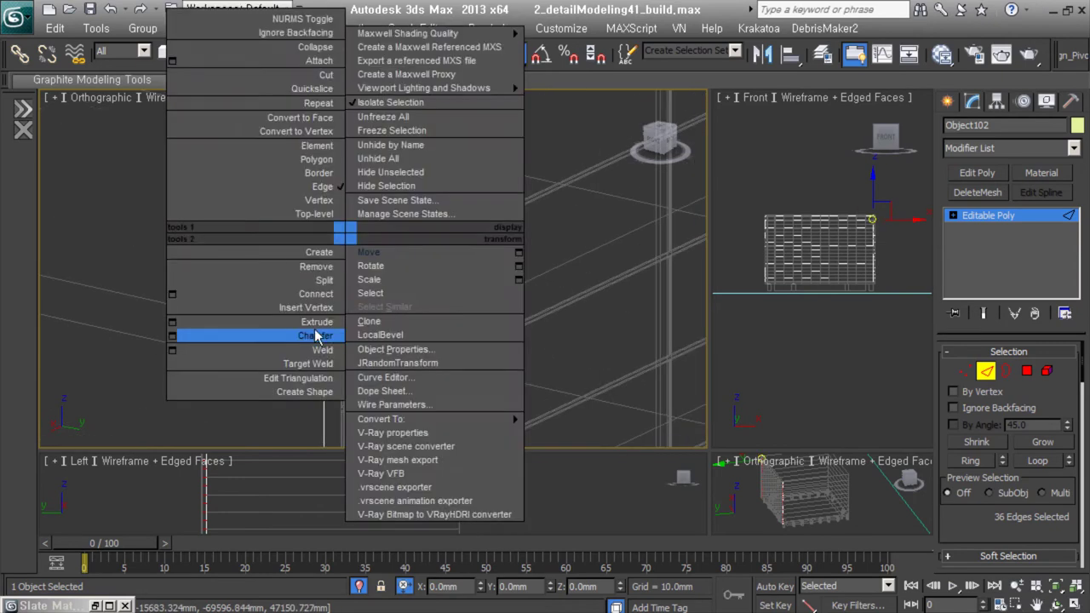
pyautogui.click(403, 333)
pyautogui.click(381, 328)
pyautogui.press('1')
pyautogui.scroll(2, 424, 268)
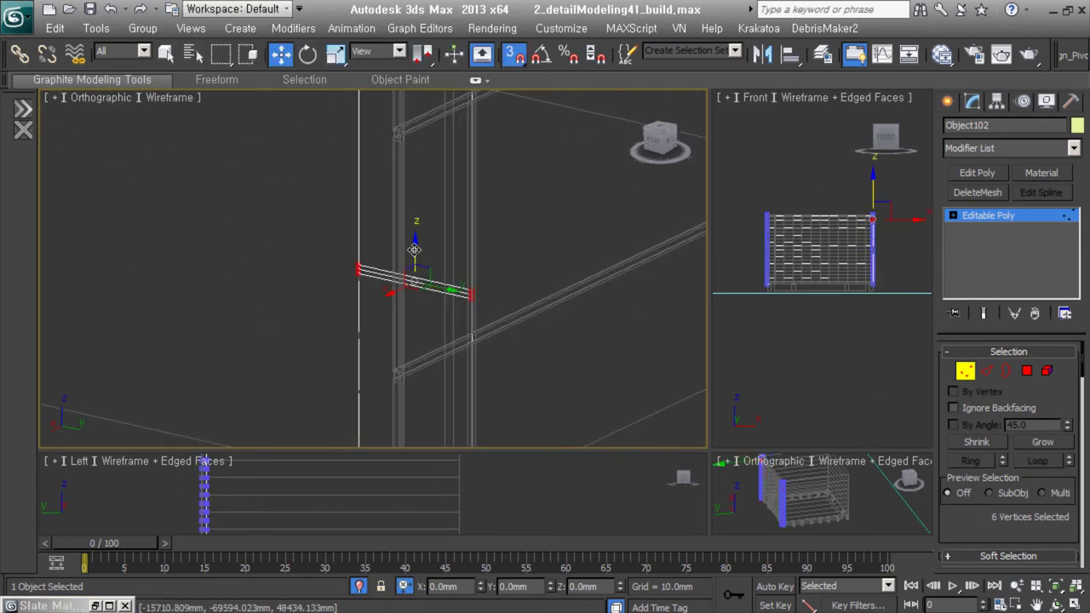
pyautogui.scroll(-3, 469, 314)
pyautogui.moveTo(474, 372); pyautogui.dragTo(451, 285, button='middle')
# Step: Select the remaining top-corner frame edges and commit their chamfer
pyautogui.press('2')
pyautogui.click(444, 318)
pyautogui.press('s')
pyautogui.press('4')
pyautogui.click(372, 165)
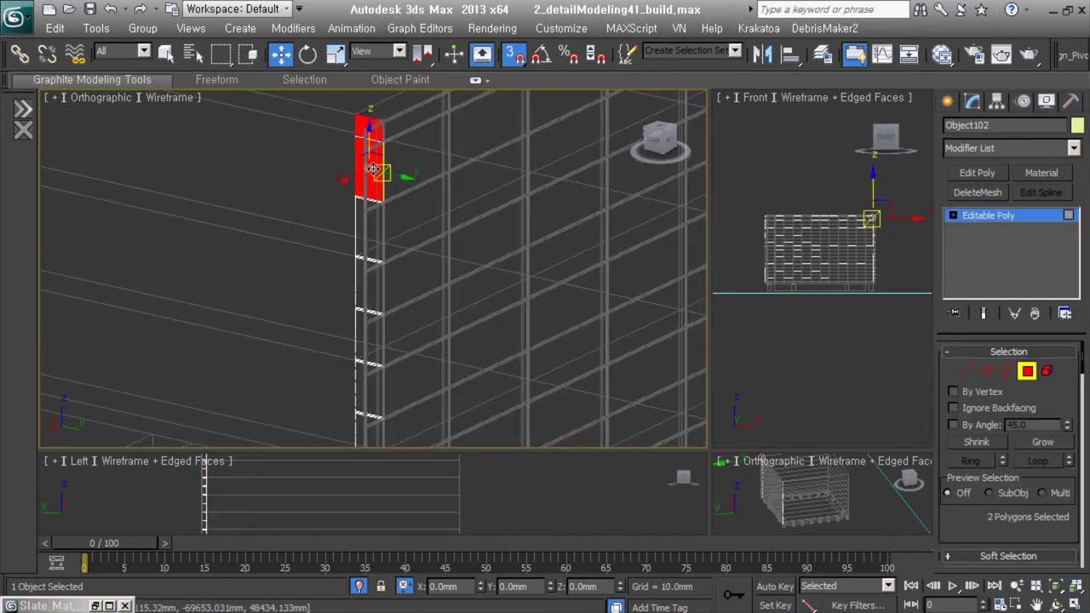
pyautogui.scroll(-2, 433, 287)
pyautogui.press('2')
pyautogui.rightClick(402, 275)
pyautogui.click(402, 274)
pyautogui.press('Return')
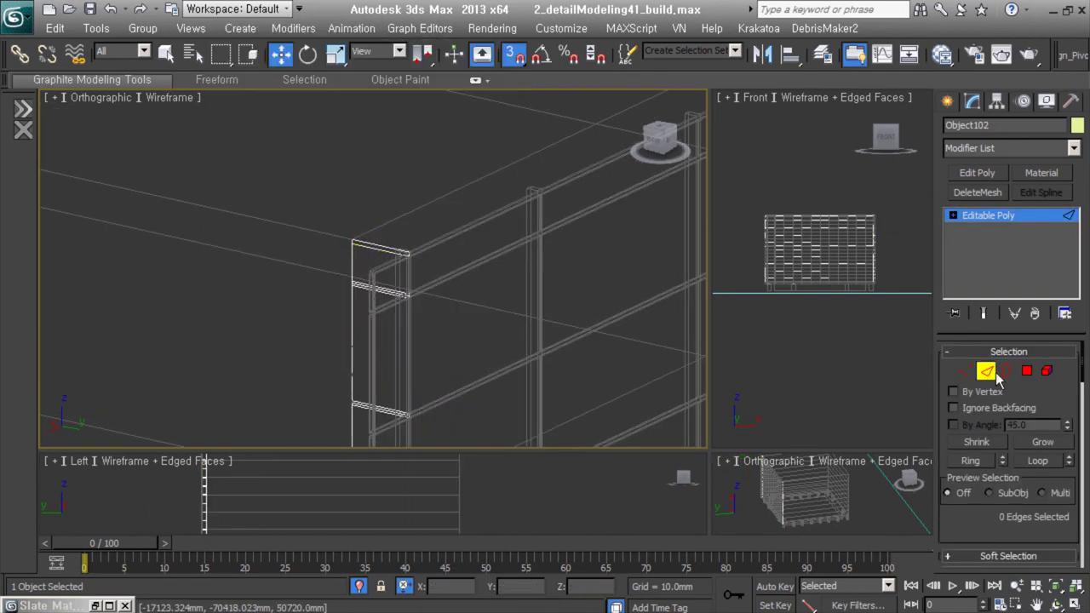
# Step: Leave edge mode and select the whole N-HQ building block
pyautogui.press('2')
pyautogui.scroll(-2, 370, 338)
pyautogui.scroll(-2, 370, 339)
pyautogui.click(312, 335)
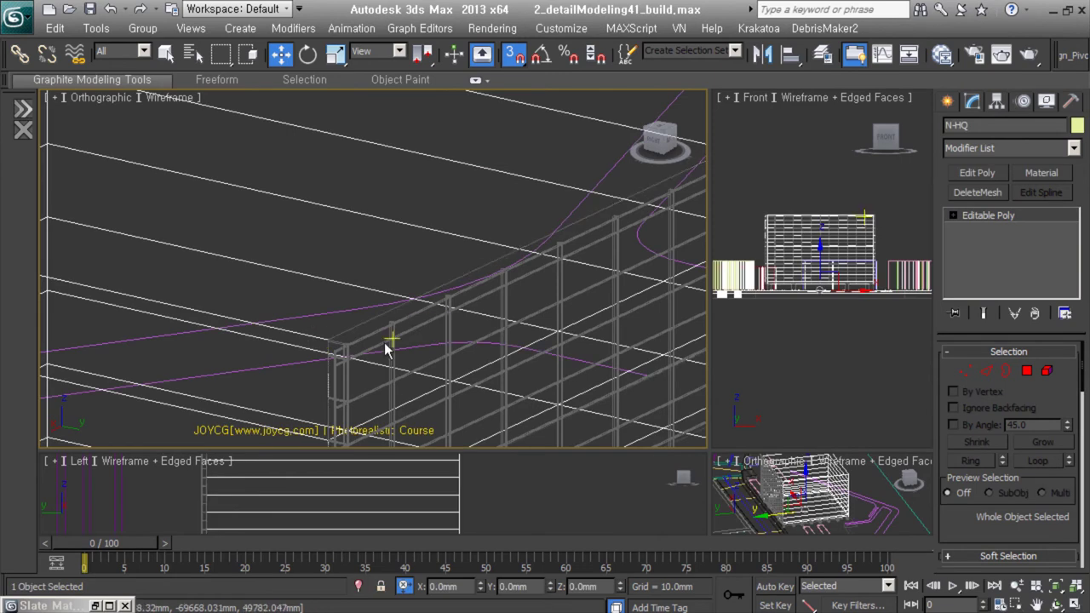
# Step: Frame the building and connect its front facade edges with 8 segments
pyautogui.press('z')
pyautogui.keyDown('alt'); pyautogui.moveTo(617, 313); pyautogui.dragTo(315, 284, button='middle'); pyautogui.keyUp('alt')
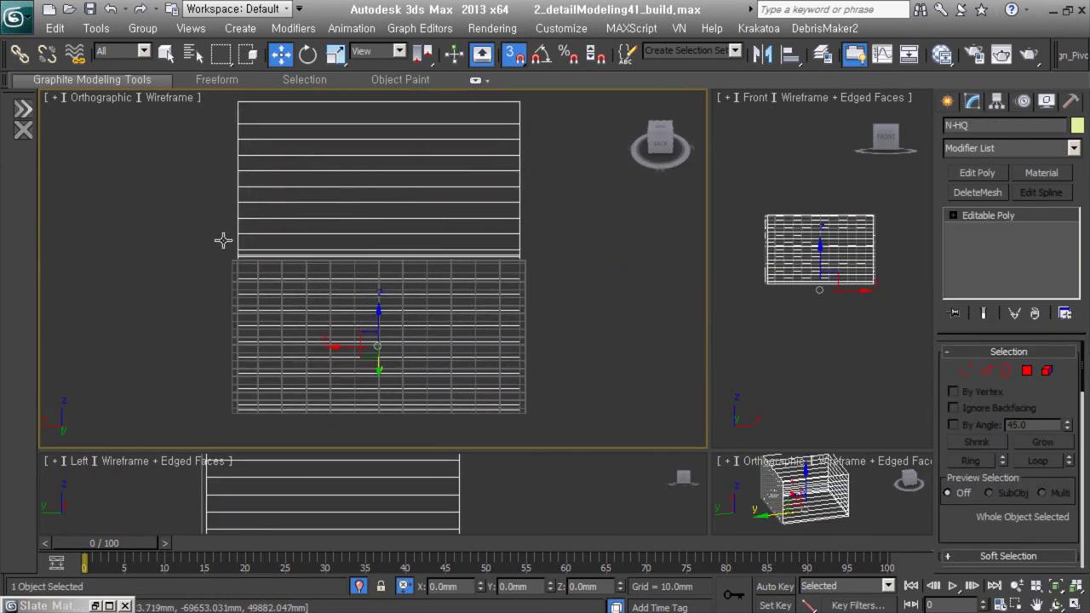
pyautogui.click(985, 370)
pyautogui.rightClick(474, 226)
pyautogui.click(458, 341)
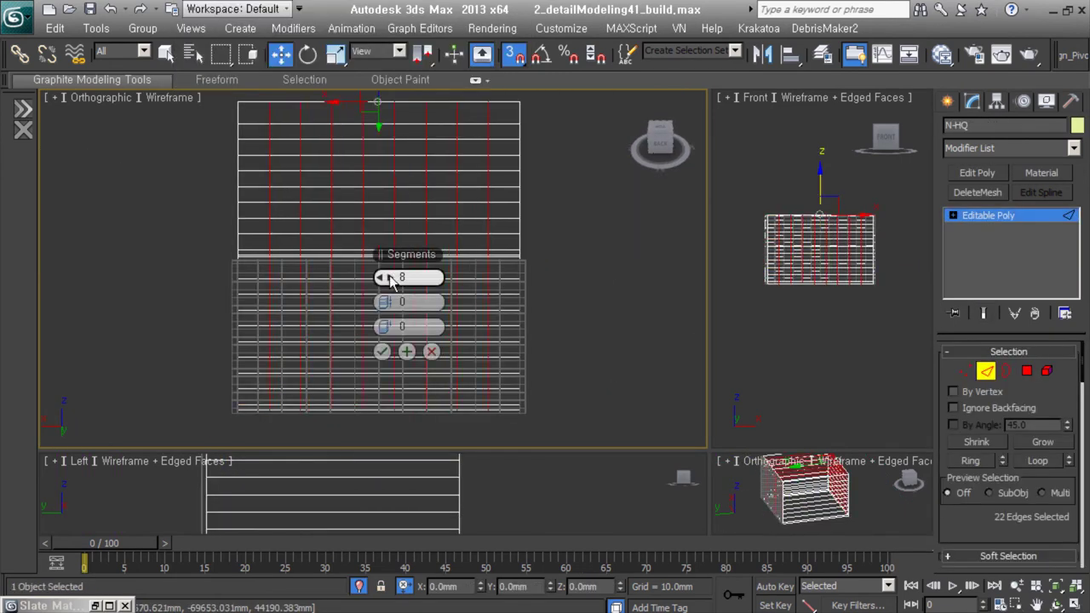
pyautogui.click(382, 351)
# Step: Select only the roof polygons and detach them as a separate object
pyautogui.keyDown('alt'); pyautogui.moveTo(499, 395); pyautogui.dragTo(409, 340, button='middle'); pyautogui.keyUp('alt')
pyautogui.scroll(-3, 970, 425)
pyautogui.scroll(5, 970, 425)
pyautogui.click(1027, 371)
pyautogui.click(511, 183)
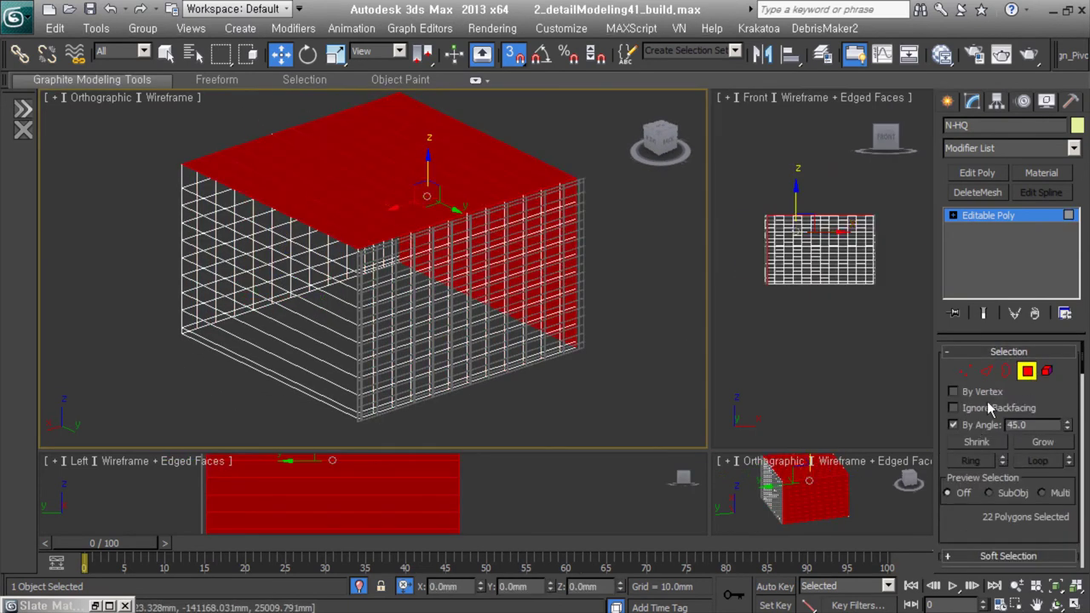
pyautogui.keyDown('alt'); pyautogui.click(555, 208); pyautogui.keyUp('alt')
pyautogui.rightClick(545, 213)
pyautogui.click(511, 255)
pyautogui.click(596, 318)
# Step: Connect the side facade edges with 8 segments and pinch 30
pyautogui.keyDown('alt'); pyautogui.moveTo(537, 276); pyautogui.dragTo(443, 281, button='middle'); pyautogui.keyUp('alt')
pyautogui.press('2')
pyautogui.rightClick(366, 304)
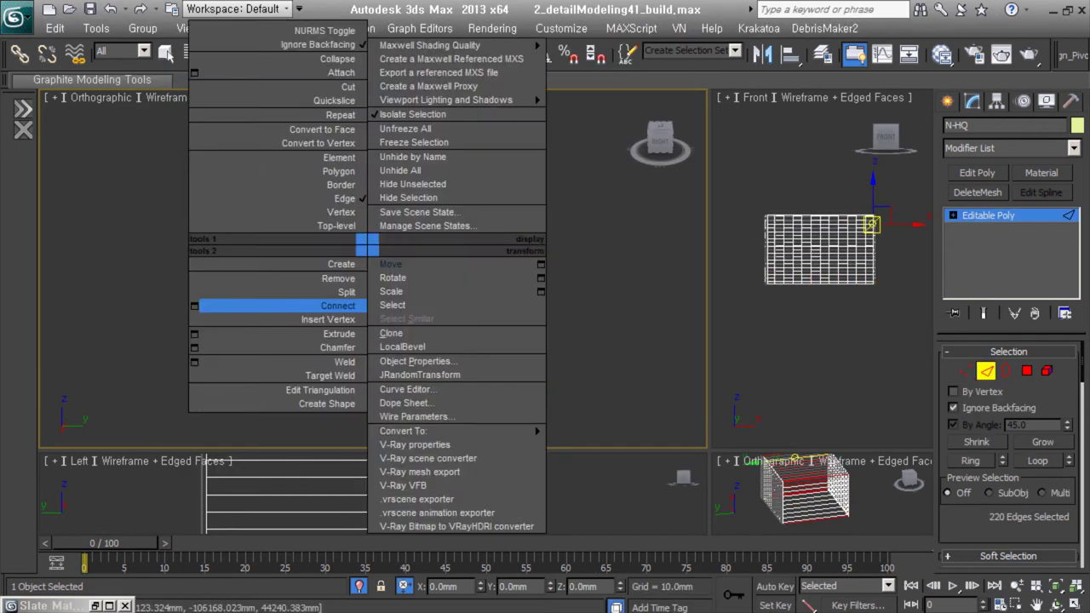
pyautogui.click(681, 599)
pyautogui.scroll(-1, 524, 251)
pyautogui.scroll(-1, 516, 253)
pyautogui.click(673, 60)
pyautogui.rightClick(457, 288)
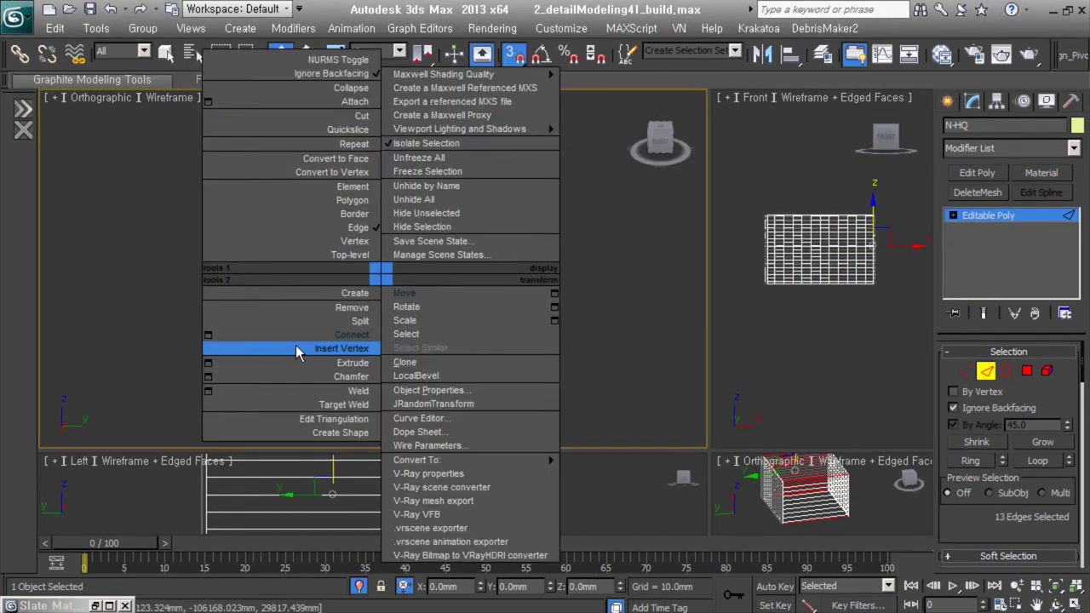
pyautogui.click(247, 333)
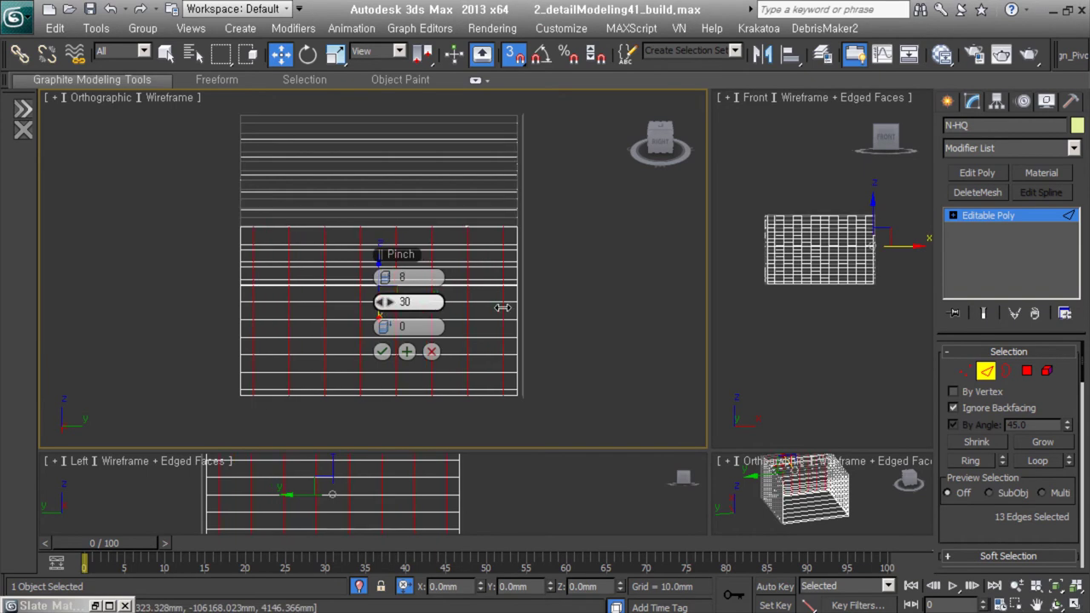
pyautogui.click(382, 353)
# Step: Select edges across the front facade and connect them into vertical grid lines
pyautogui.scroll(3, 385, 366)
pyautogui.scroll(3, 388, 386)
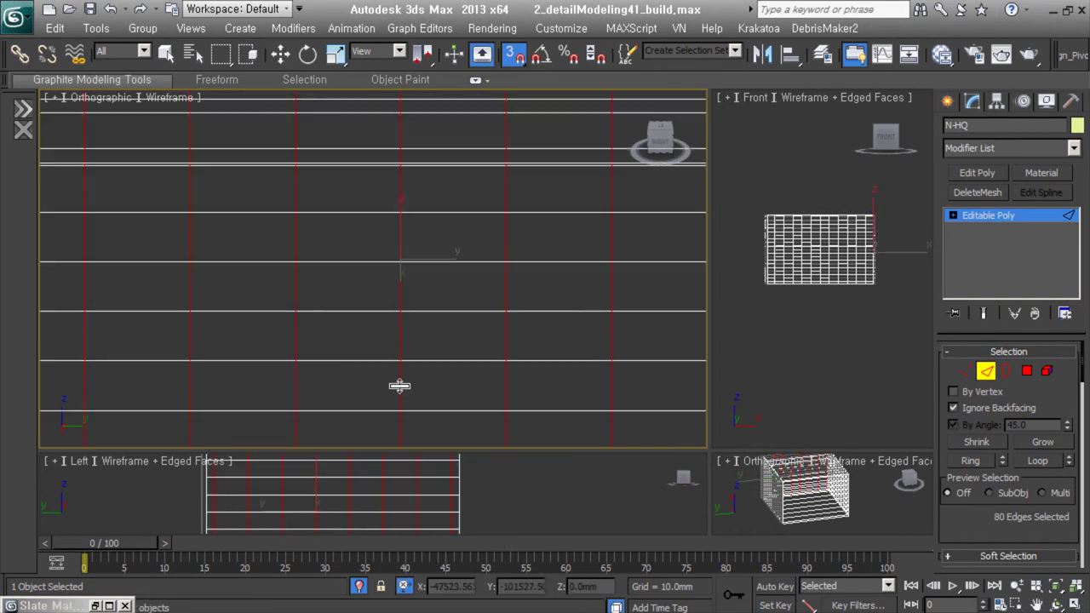
pyautogui.scroll(-5, 402, 383)
pyautogui.moveTo(625, 353)
pyautogui.keyDown('alt'); pyautogui.mouseDown(button='middle')
pyautogui.moveTo(552, 316)
pyautogui.moveTo(491, 314)
pyautogui.moveTo(460, 233)
pyautogui.mouseUp(button='middle'); pyautogui.keyUp('alt')
pyautogui.rightClick(460, 234)
pyautogui.click(250, 278)
pyautogui.click(384, 350)
pyautogui.rightClick(366, 308)
pyautogui.click(255, 392)
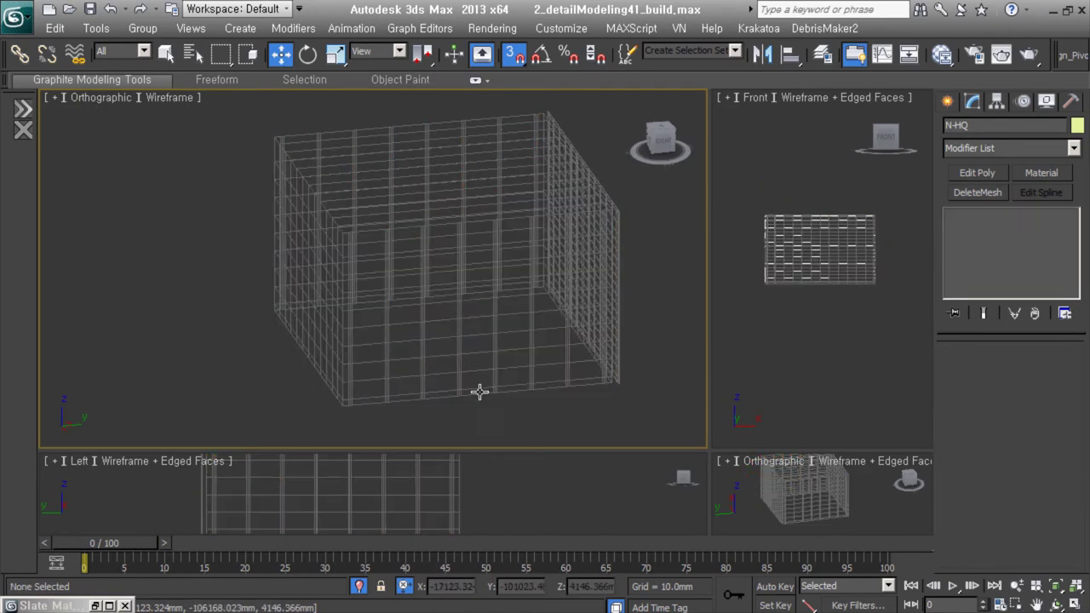
# Step: Set the pillars' Shell to 0 mm inner and 100 mm outer thickness
pyautogui.write('00.0mm')
pyautogui.press('Tab')
pyautogui.write('100')
pyautogui.press('Return')
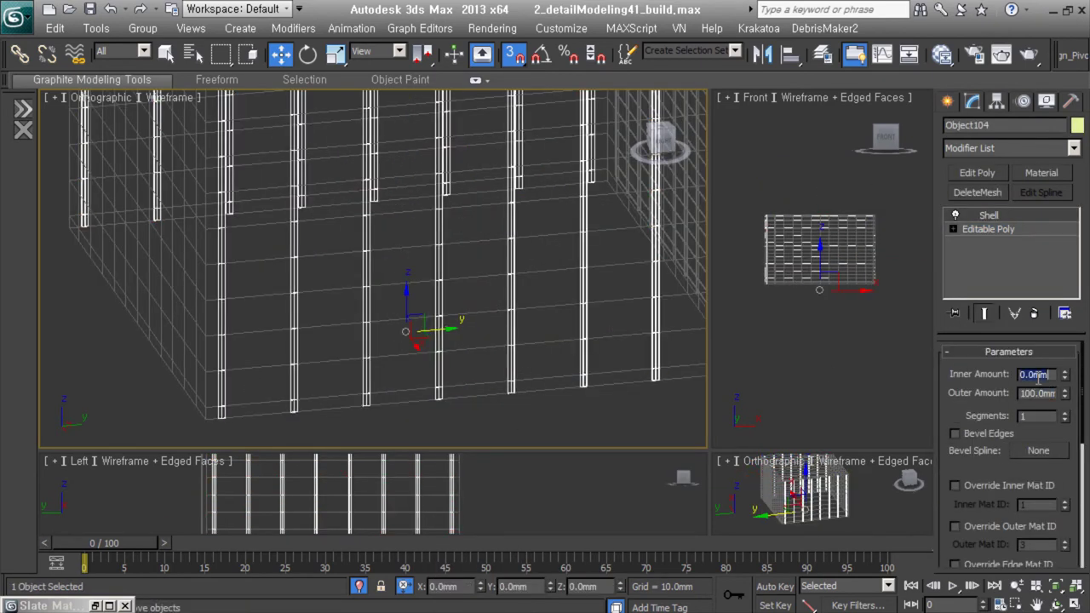
pyautogui.click(949, 102)
pyautogui.scroll(-3, 475, 357)
pyautogui.scroll(-3, 587, 356)
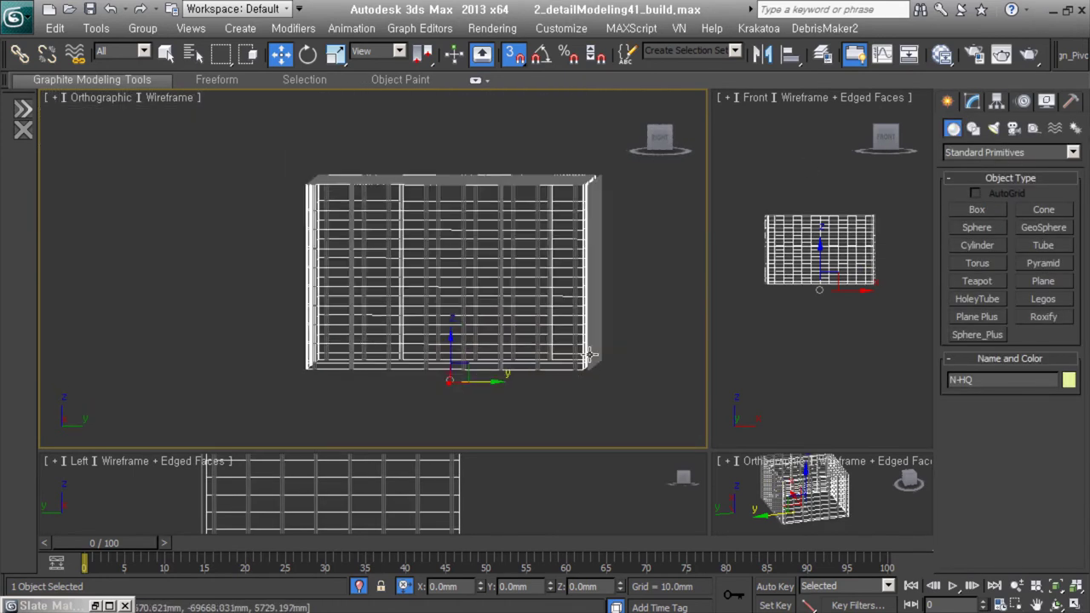
# Step: Chamfer the horizontal edges running across the facade
pyautogui.press('2')
pyautogui.moveTo(278, 351); pyautogui.dragTo(639, 379)
pyautogui.scroll(5, 545, 324)
pyautogui.rightClick(528, 321)
pyautogui.click(526, 435)
pyautogui.click(382, 326)
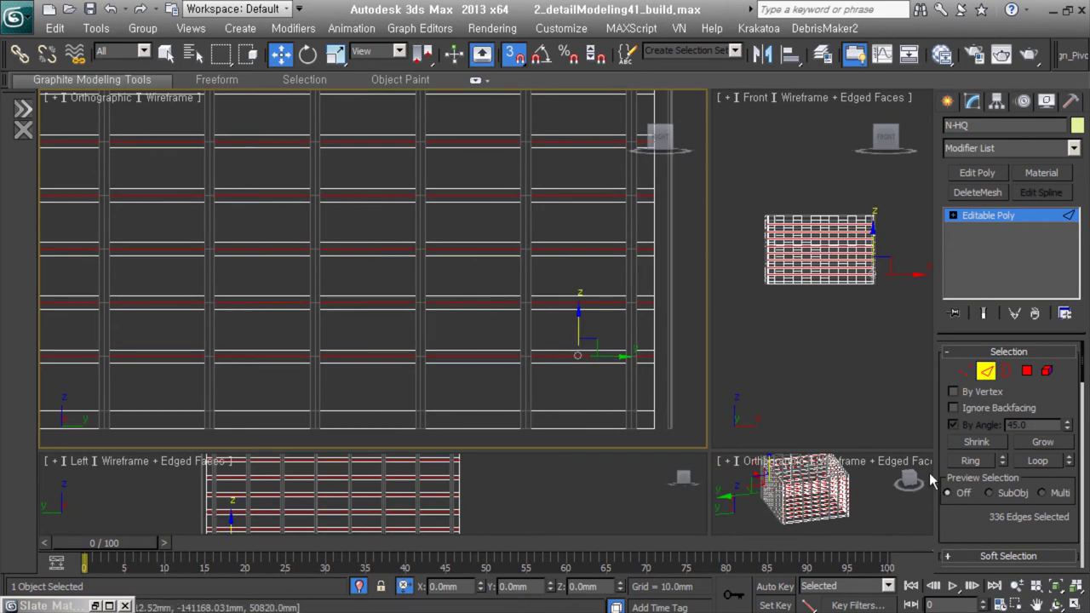
# Step: Detach the top band of faces and give it a 900 mm inner, 100 mm outer Shell
pyautogui.press('4')
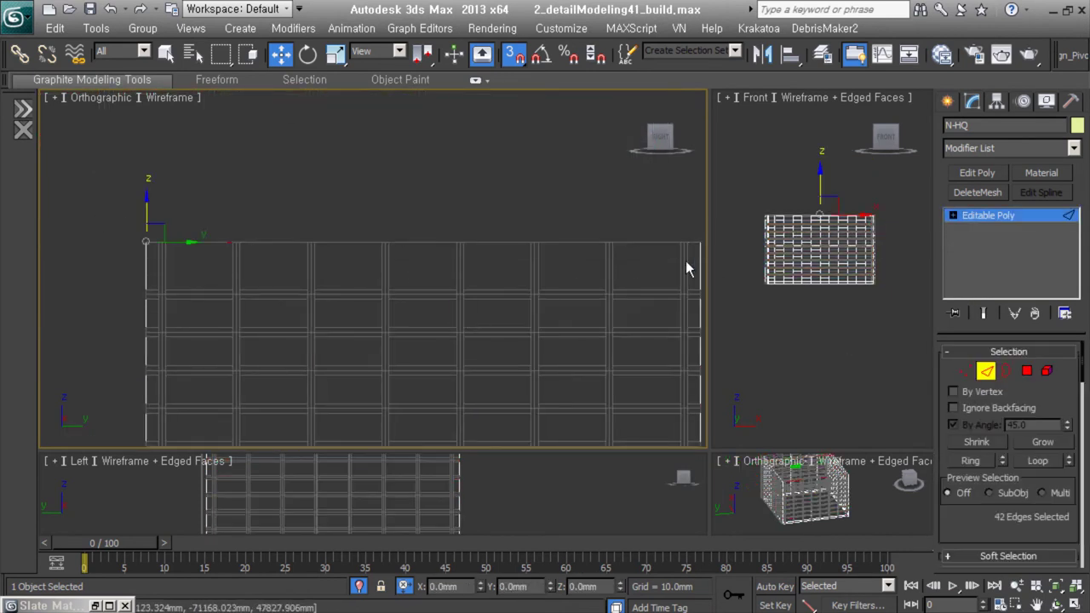
pyautogui.press('4')
pyautogui.click(511, 265)
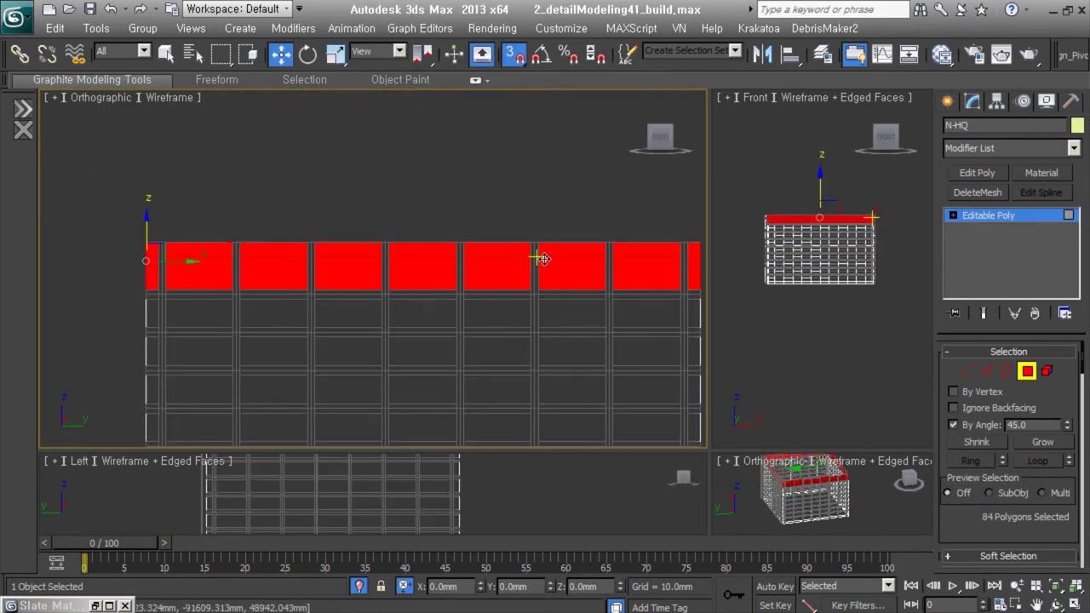
pyautogui.click(1027, 370)
pyautogui.keyDown('alt'); pyautogui.moveTo(511, 281); pyautogui.dragTo(389, 316, button='middle'); pyautogui.keyUp('alt')
pyautogui.scroll(3, 450, 243)
pyautogui.doubleClick(1036, 393)
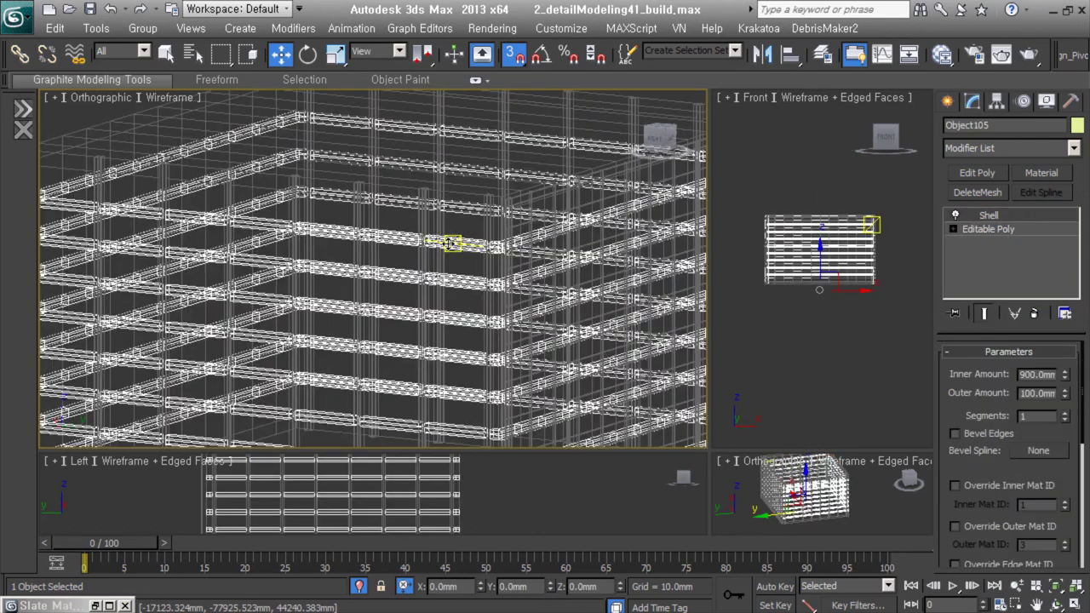
pyautogui.scroll(-3, 608, 333)
# Step: Reselect N-HQ and select its facade polygons in a head-on view
pyautogui.click(273, 323)
pyautogui.moveTo(384, 319)
pyautogui.keyDown('alt'); pyautogui.mouseDown(button='middle')
pyautogui.moveTo(526, 329)
pyautogui.moveTo(353, 336)
pyautogui.moveTo(264, 375)
pyautogui.mouseUp(button='middle'); pyautogui.keyUp('alt')
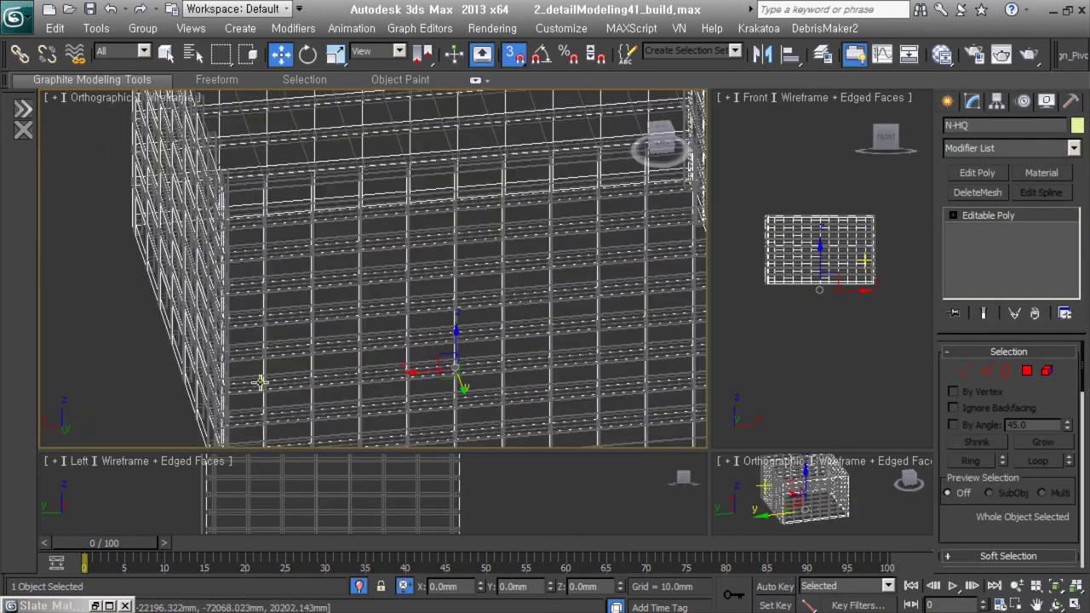
pyautogui.moveTo(384, 381)
pyautogui.keyDown('alt'); pyautogui.mouseDown(button='middle')
pyautogui.moveTo(517, 369)
pyautogui.moveTo(506, 384)
pyautogui.moveTo(501, 349)
pyautogui.mouseUp(button='middle'); pyautogui.keyUp('alt')
pyautogui.scroll(-2, 379, 341)
pyautogui.press('4')
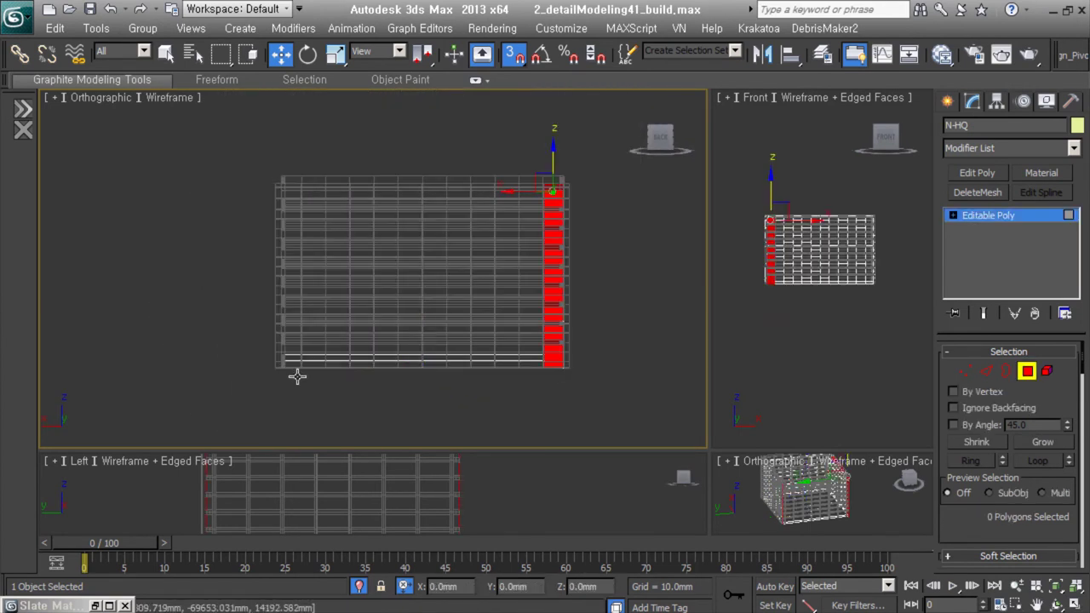
pyautogui.moveTo(346, 296)
pyautogui.keyDown('alt'); pyautogui.mouseDown(button='middle')
pyautogui.moveTo(440, 309)
pyautogui.moveTo(343, 197)
pyautogui.mouseUp(button='middle'); pyautogui.keyUp('alt')
pyautogui.moveTo(344, 196); pyautogui.dragTo(395, 324)
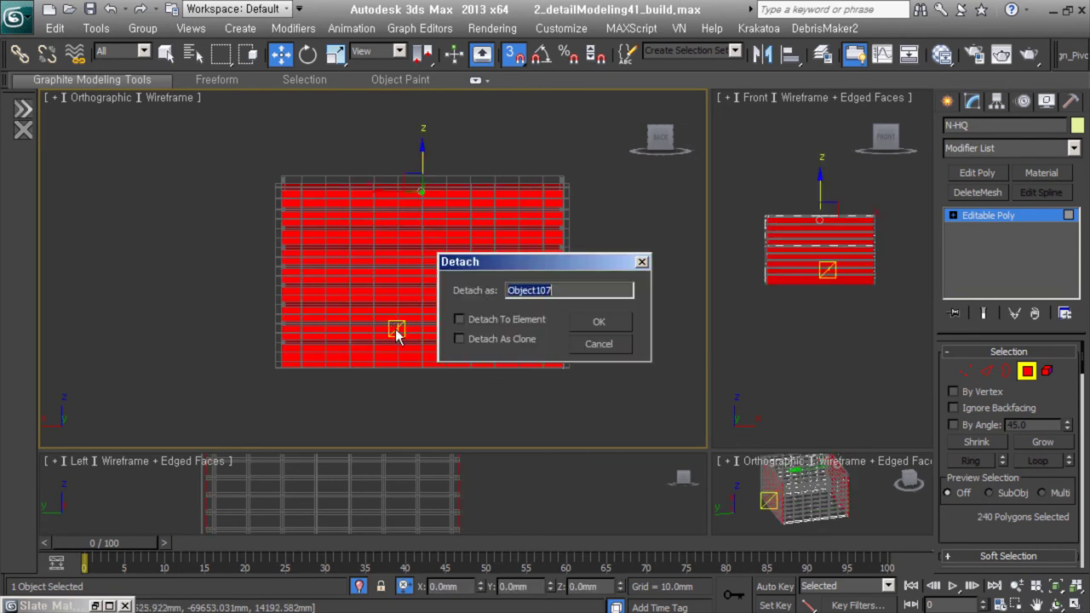
pyautogui.hotkey('ctrl', 'd')
pyautogui.moveTo(339, 331)
pyautogui.keyDown('alt'); pyautogui.mouseDown(button='middle')
pyautogui.moveTo(523, 373)
pyautogui.moveTo(496, 314)
pyautogui.mouseUp(button='middle'); pyautogui.keyUp('alt')
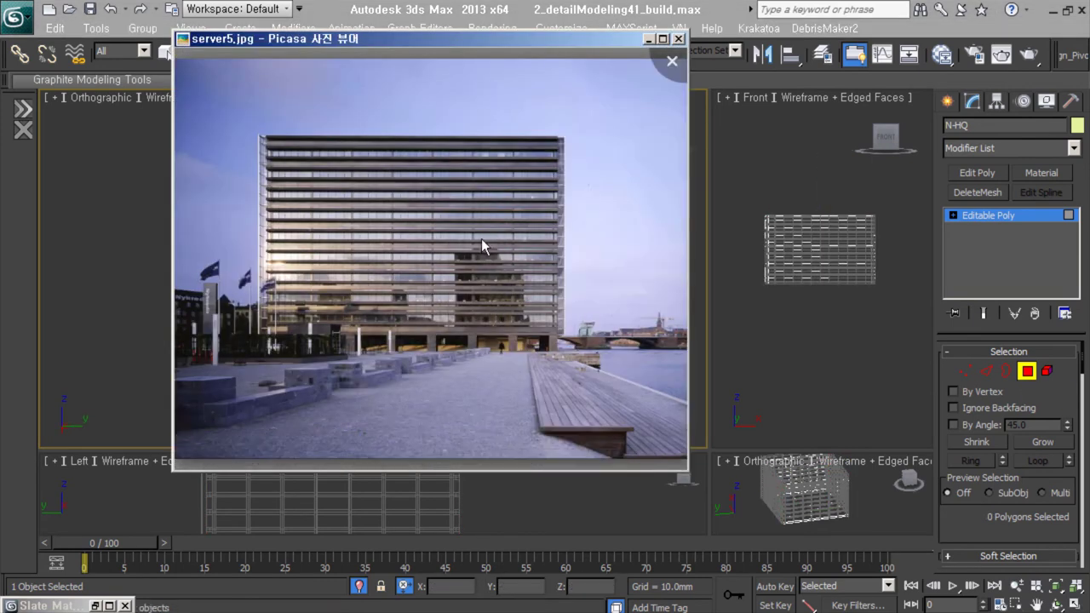
# Step: Connect 4 segments across the facade bay edges and chamfer the new dividing edges
pyautogui.click(986, 375)
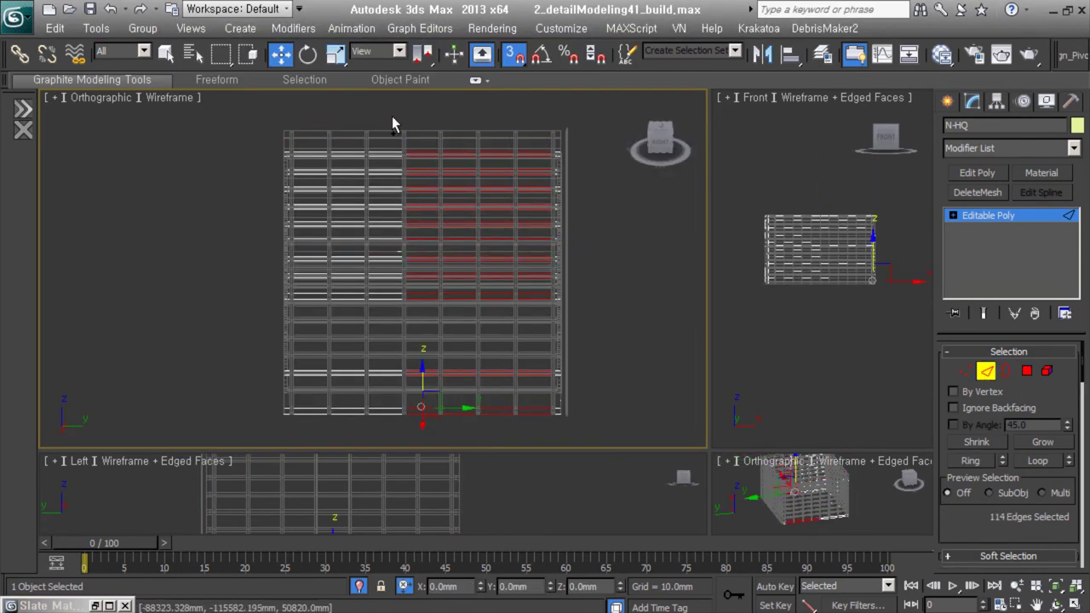
pyautogui.rightClick(192, 256)
pyautogui.click(182, 312)
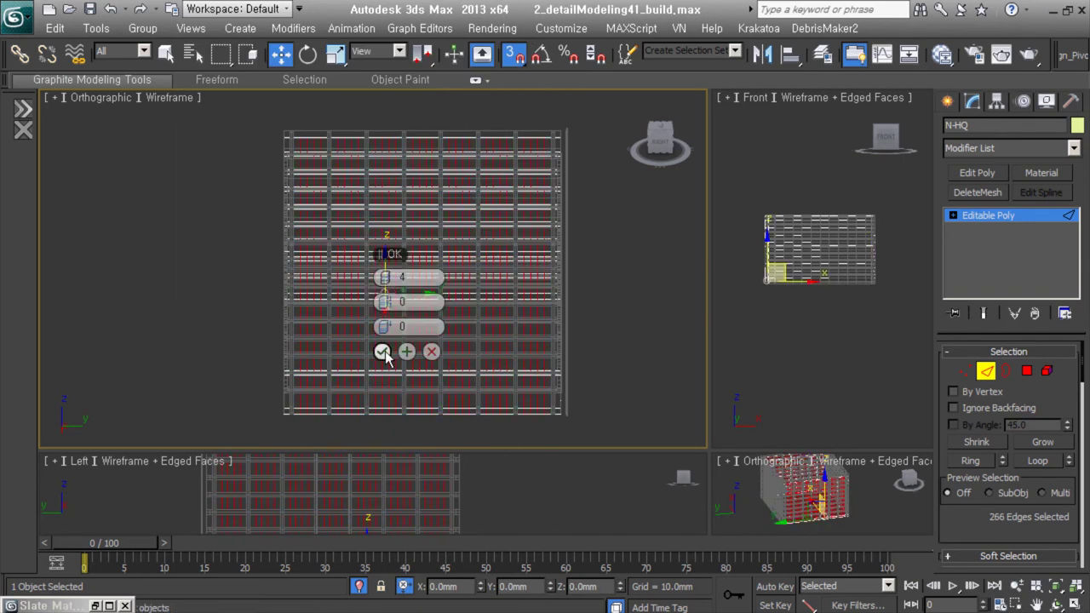
pyautogui.click(382, 351)
pyautogui.scroll(3, 486, 236)
pyautogui.rightClick(507, 247)
pyautogui.click(349, 355)
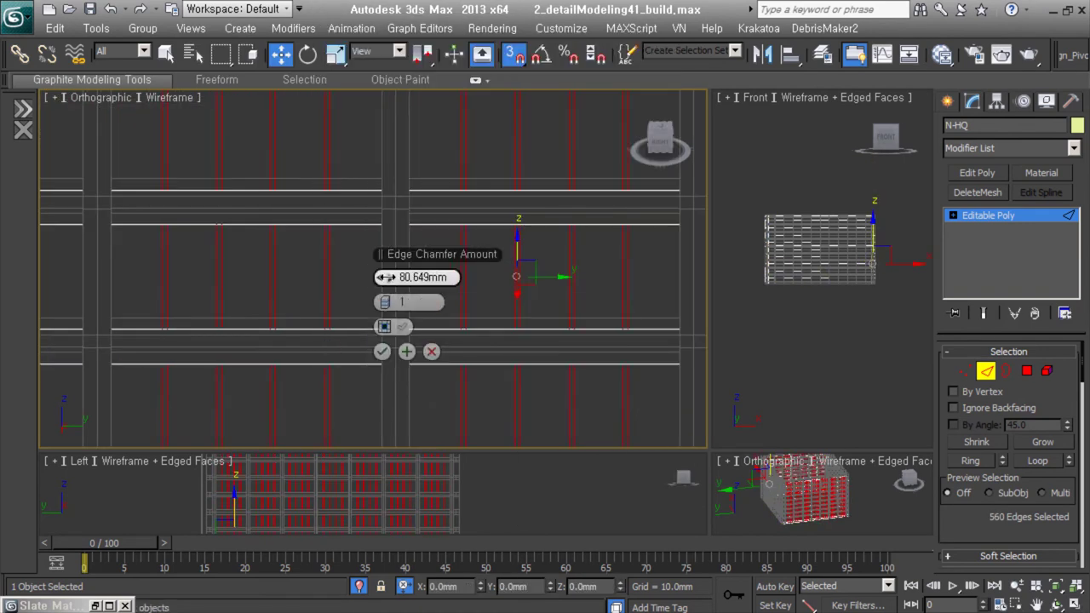
# Step: Inset each window face by polygon with an 80 mm amount
pyautogui.press('4')
pyautogui.rightClick(452, 253)
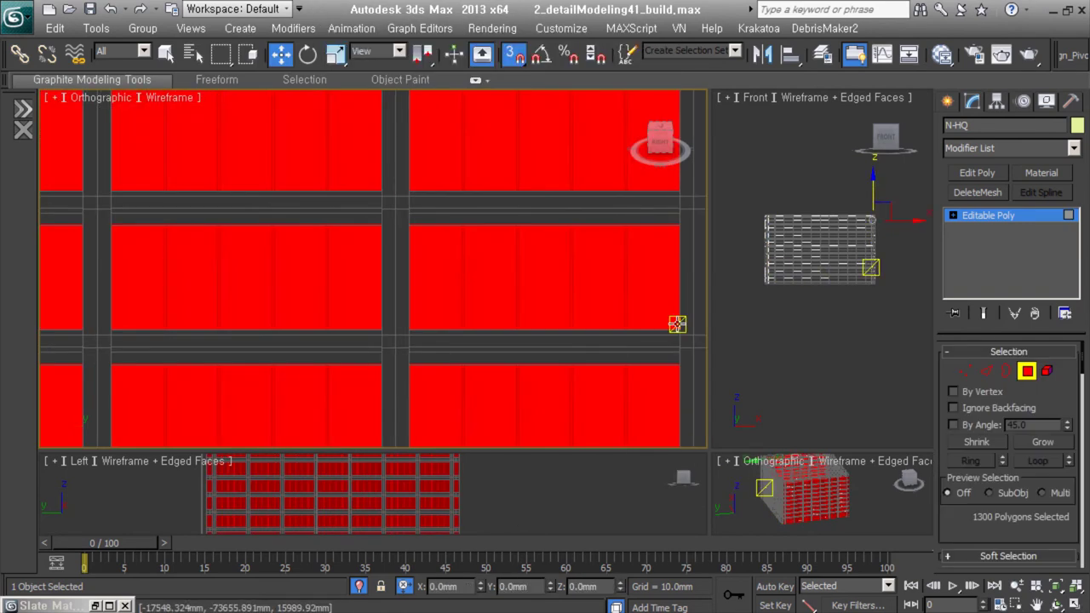
pyautogui.click(452, 349)
pyautogui.click(390, 279)
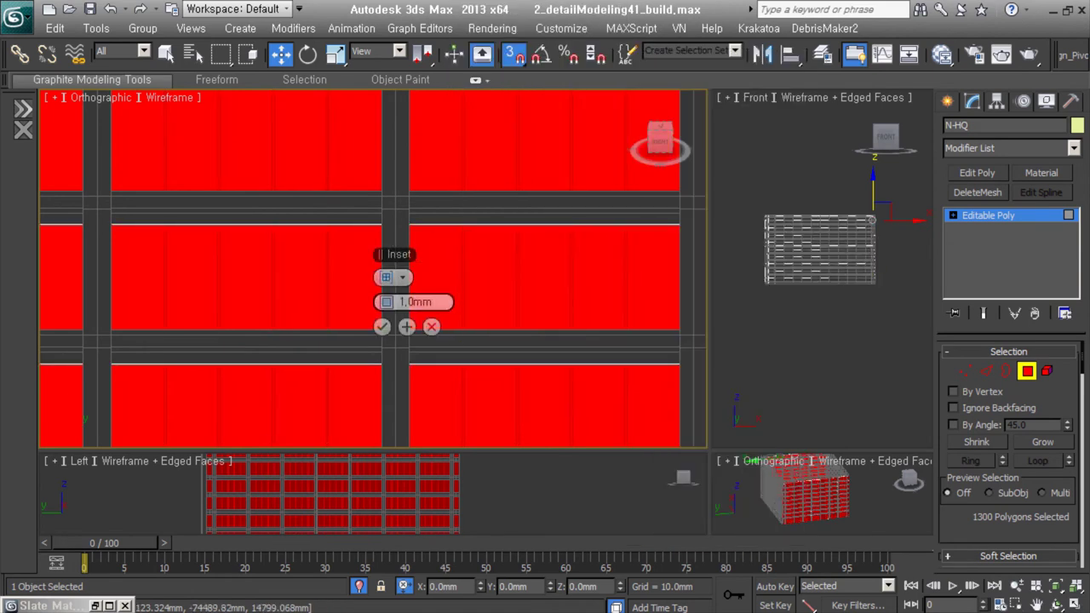
pyautogui.write('80')
pyautogui.press('Return')
pyautogui.click(706, 361)
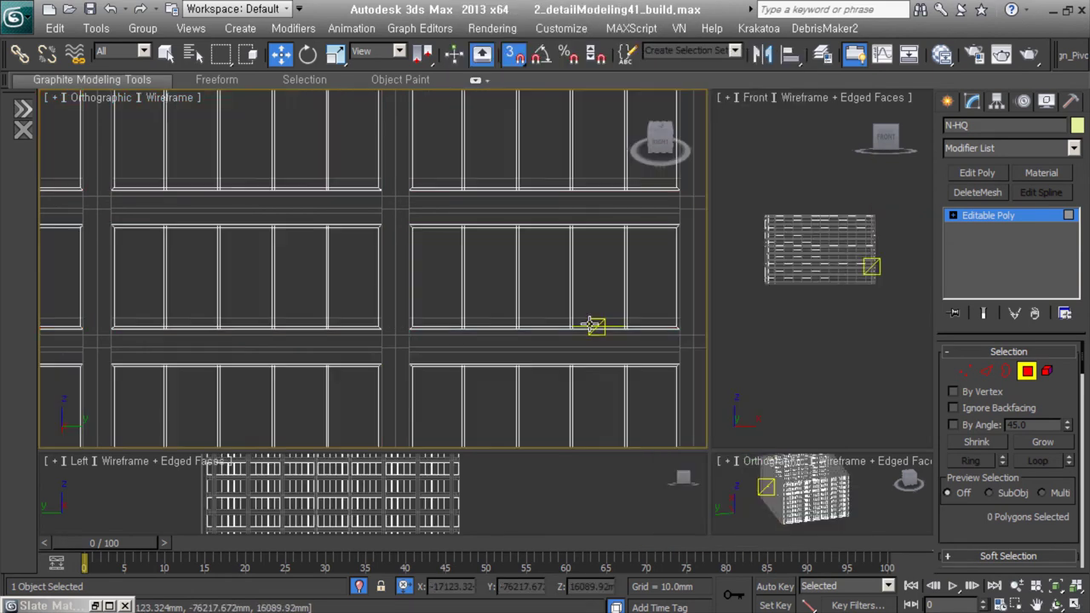
# Step: Select the window frame polygons with the select-by-area script
pyautogui.keyDown('alt'); pyautogui.moveTo(706, 361); pyautogui.dragTo(597, 324, button='middle'); pyautogui.keyUp('alt')
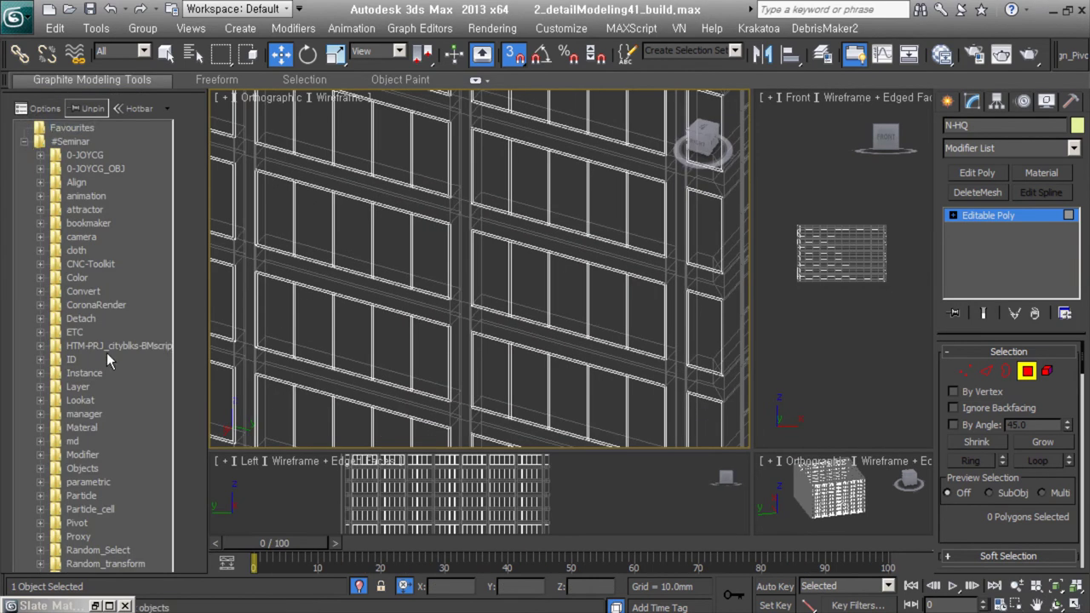
pyautogui.click(53, 548)
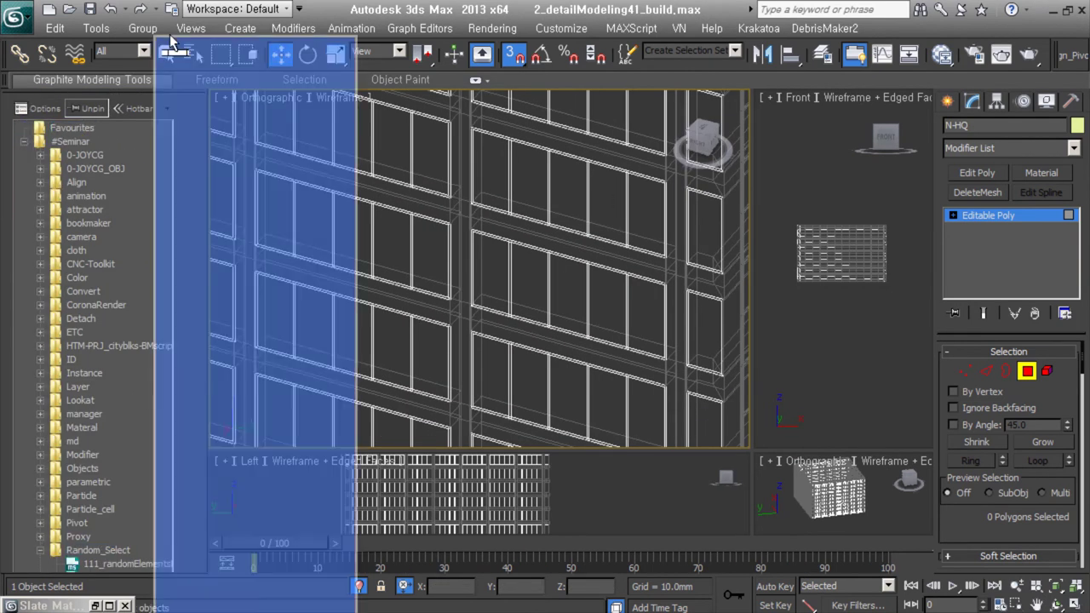
pyautogui.moveTo(17, 96); pyautogui.dragTo(136, 71)
pyautogui.click(109, 490)
pyautogui.scroll(-1, 145, 511)
pyautogui.doubleClick(182, 529)
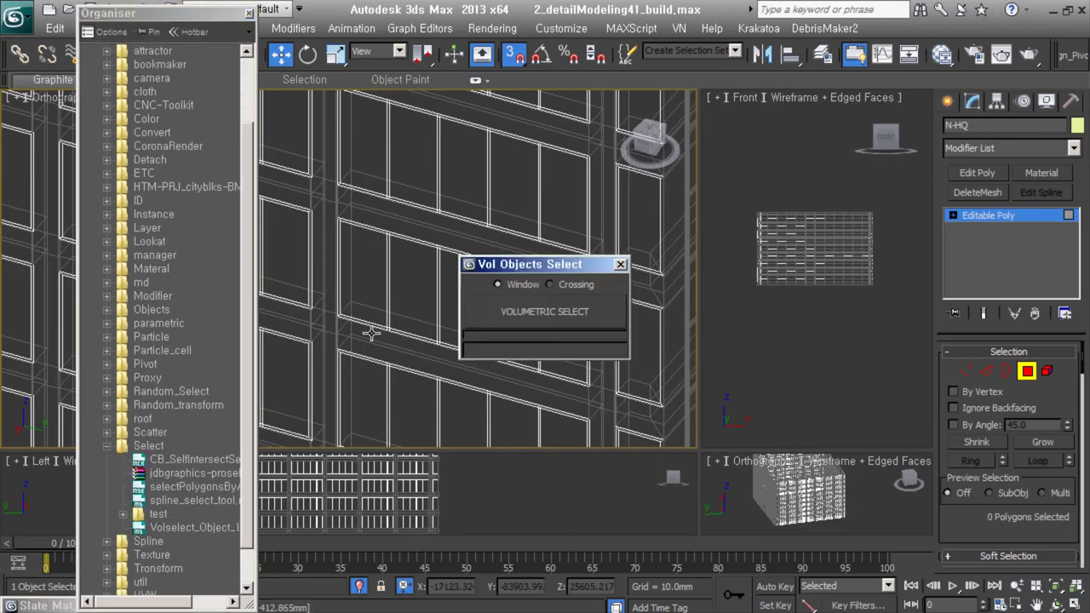
pyautogui.doubleClick(190, 489)
pyautogui.click(537, 209)
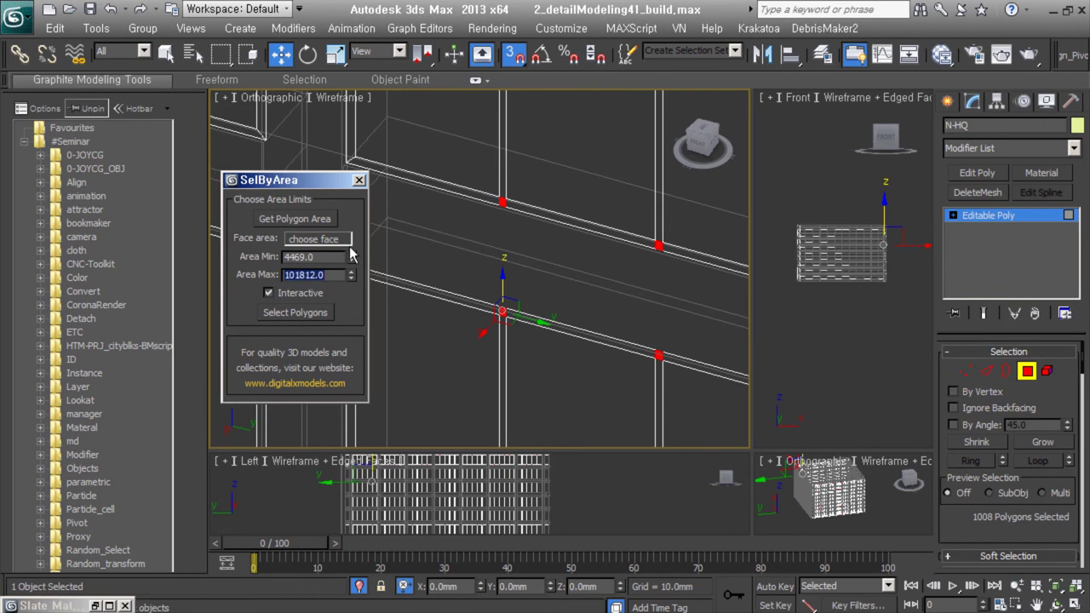
# Step: Enter 300 and thicken the selected frames with a 900 mm inner, 50 mm outer Shell
pyautogui.write('300')
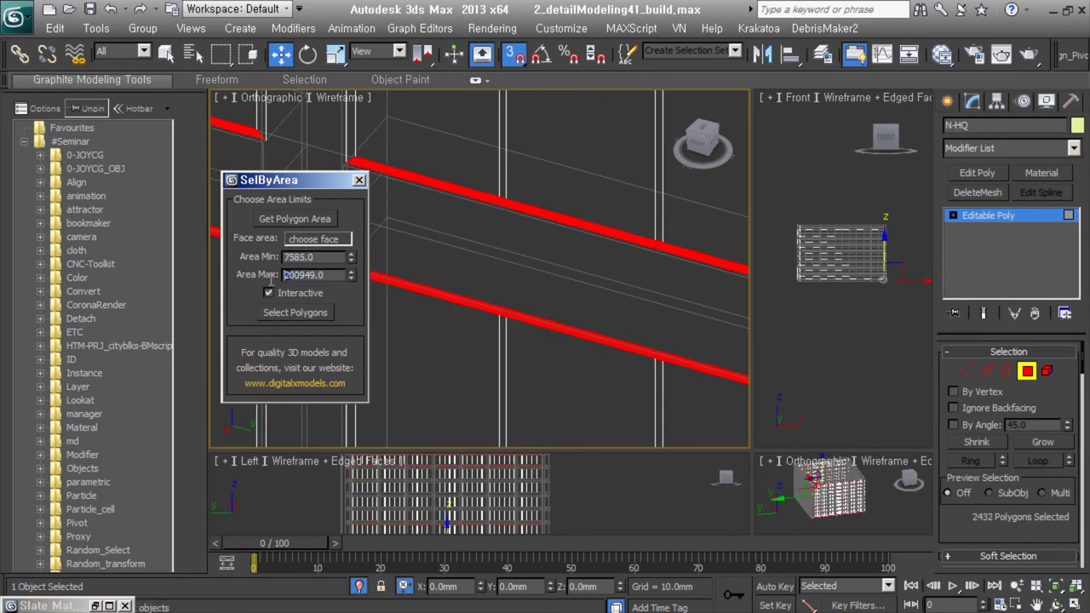
pyautogui.scroll(-5, 286, 281)
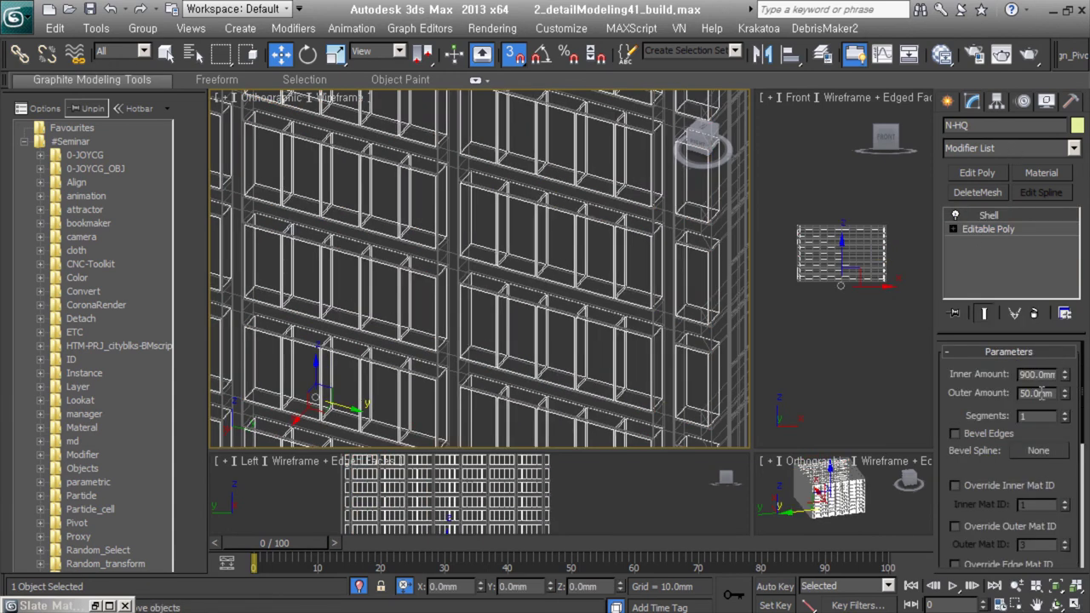
pyautogui.hotkey('ctrl', 'z')
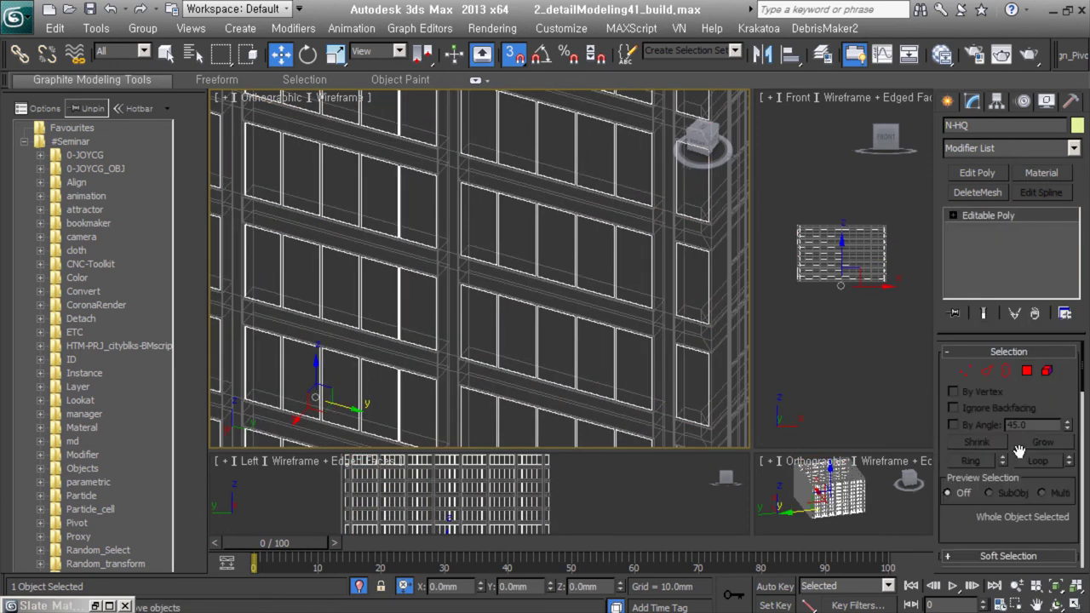
pyautogui.hotkey('shift', 'z')
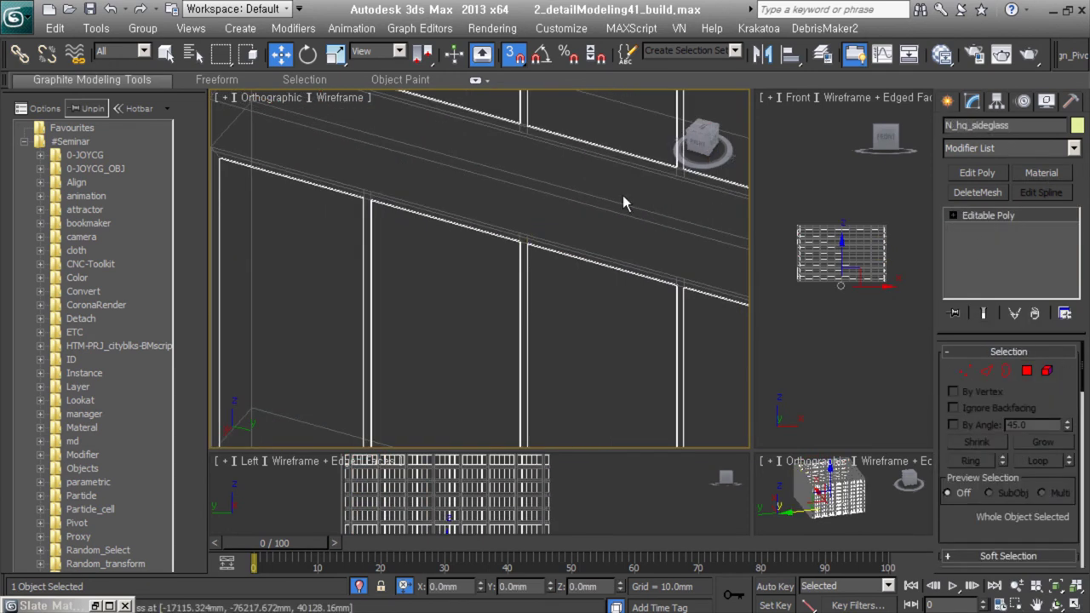
pyautogui.doubleClick(1039, 374)
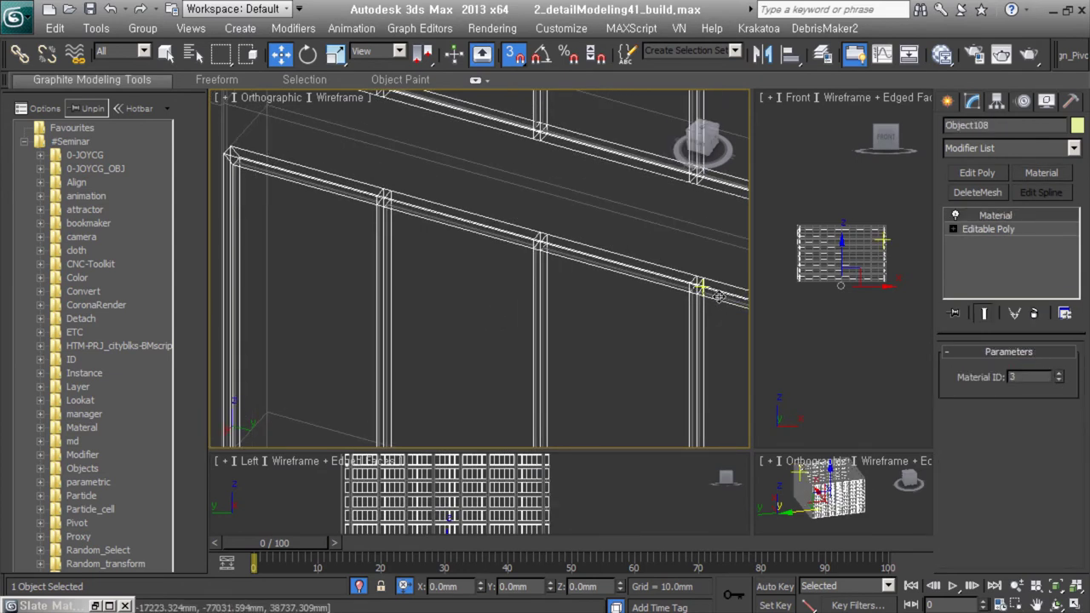
pyautogui.click(941, 54)
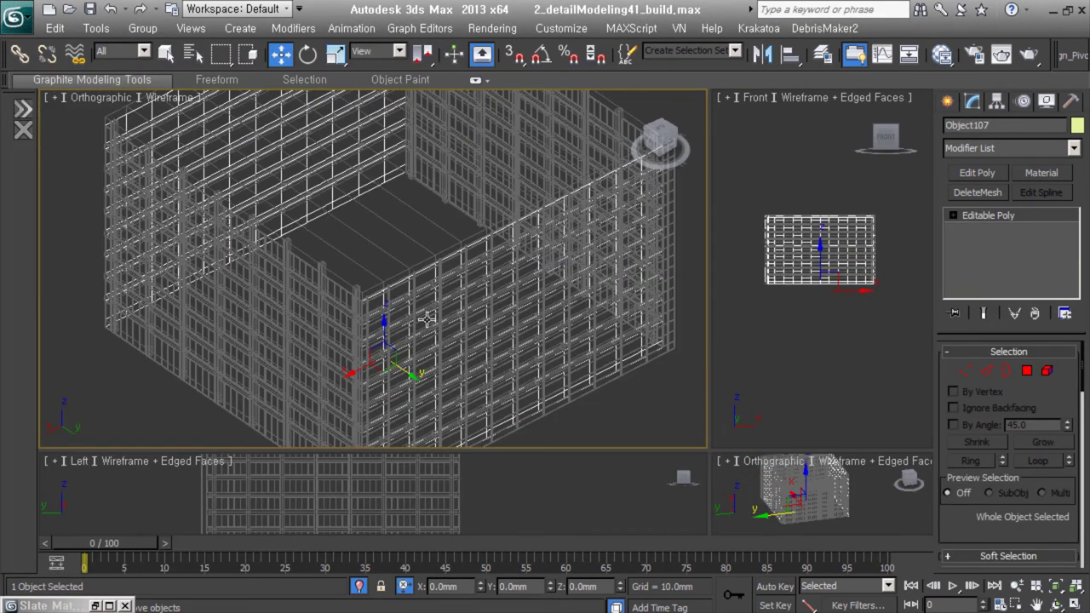
# Step: Isolate the two grid walls and select the top-left and top-right cells
pyautogui.hotkey('alt', 'q')
pyautogui.click(1027, 371)
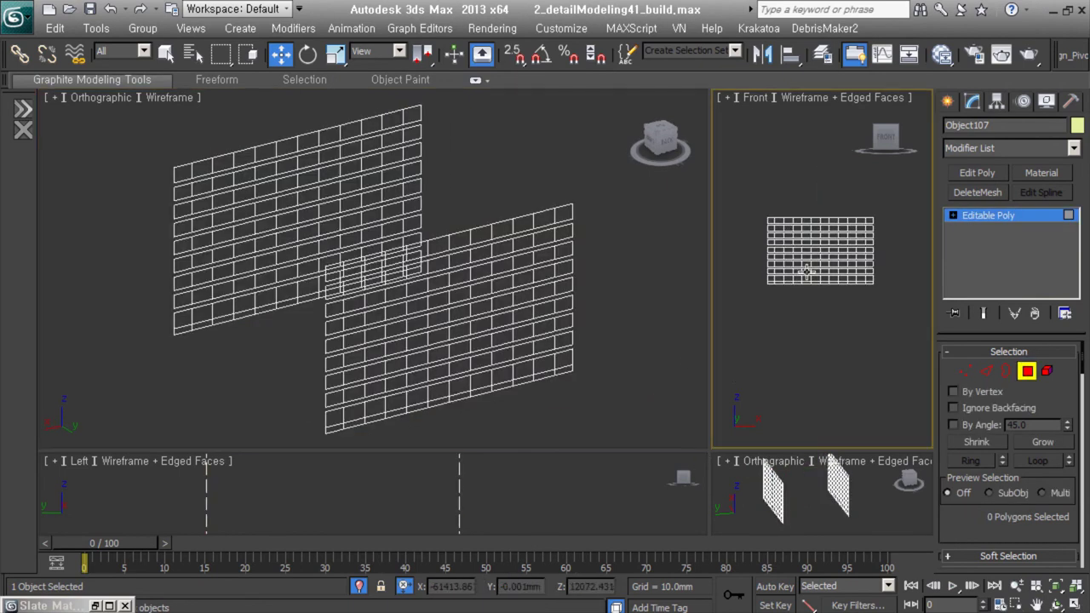
pyautogui.hotkey('ctrl', 'a')
pyautogui.click(599, 224)
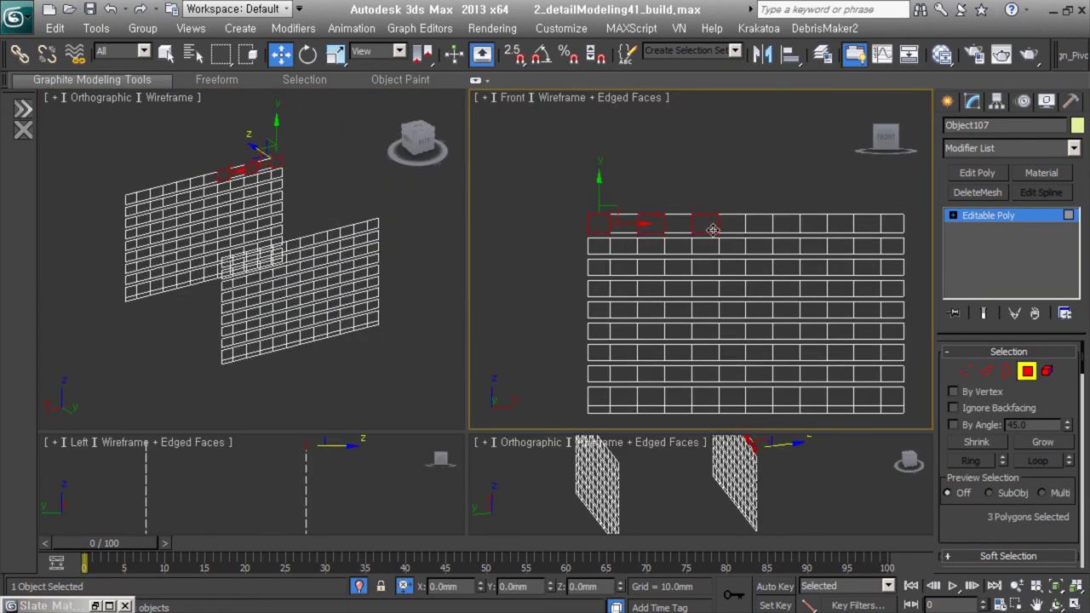
pyautogui.keyDown('ctrl'); pyautogui.click(891, 224); pyautogui.keyUp('ctrl')
pyautogui.moveTo(729, 298); pyautogui.dragTo(738, 315, button='middle')
# Step: Shift-drag the cells to detach them as separate objects and select all four panels
pyautogui.keyDown('shift'); pyautogui.moveTo(923, 242); pyautogui.dragTo(750, 281); pyautogui.keyUp('shift')
pyautogui.press('Return')
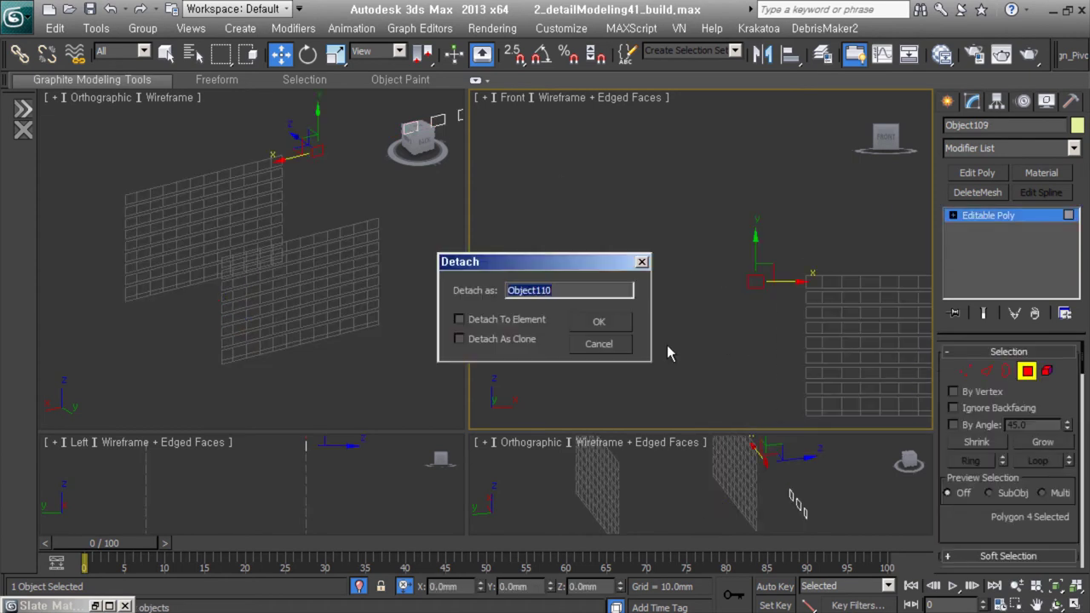
pyautogui.press('Return')
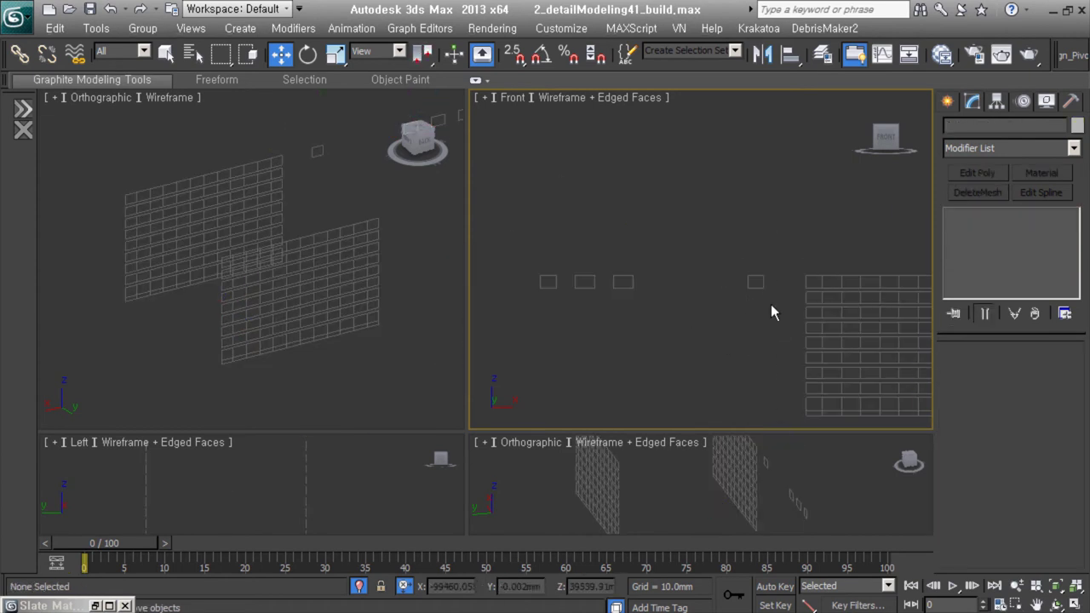
pyautogui.click(622, 270)
pyautogui.hotkey('ctrl', 'z')
pyautogui.hotkey('ctrl', 'z')
pyautogui.hotkey('ctrl', 'z')
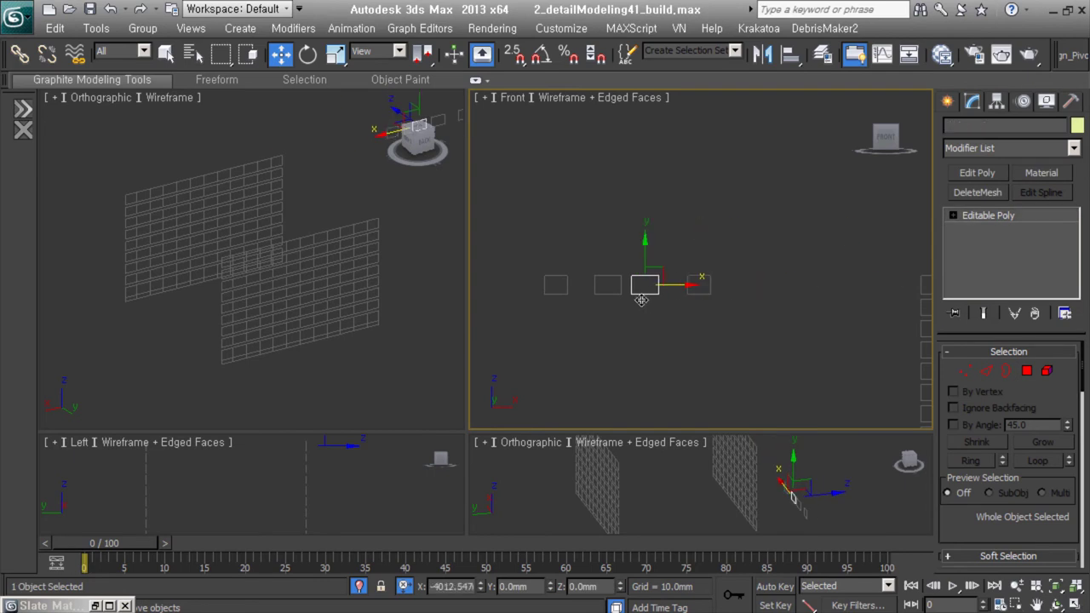
pyautogui.moveTo(517, 237); pyautogui.dragTo(810, 292)
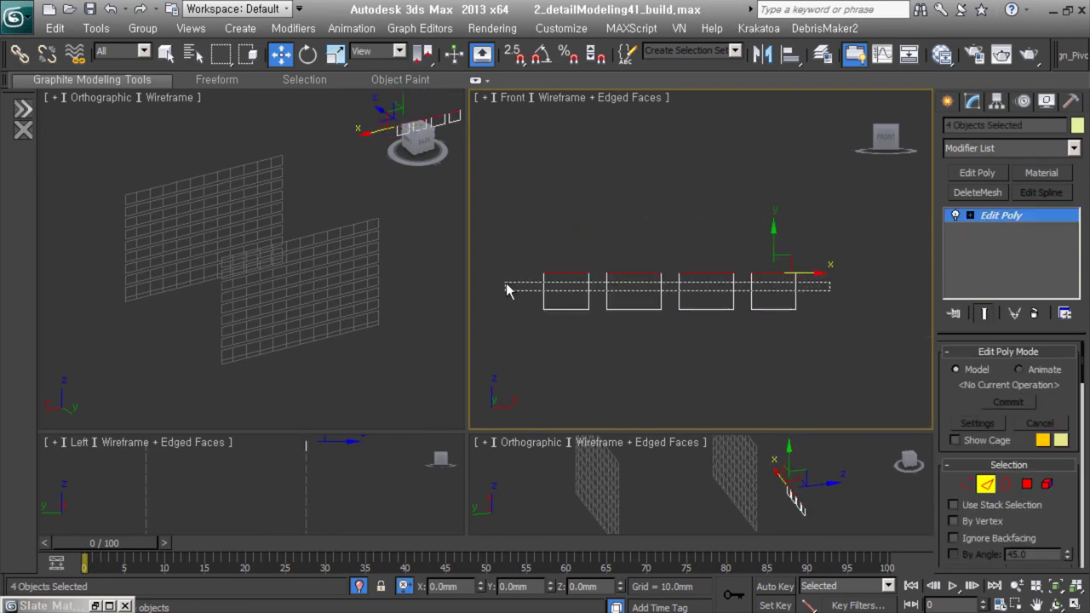
pyautogui.press('2')
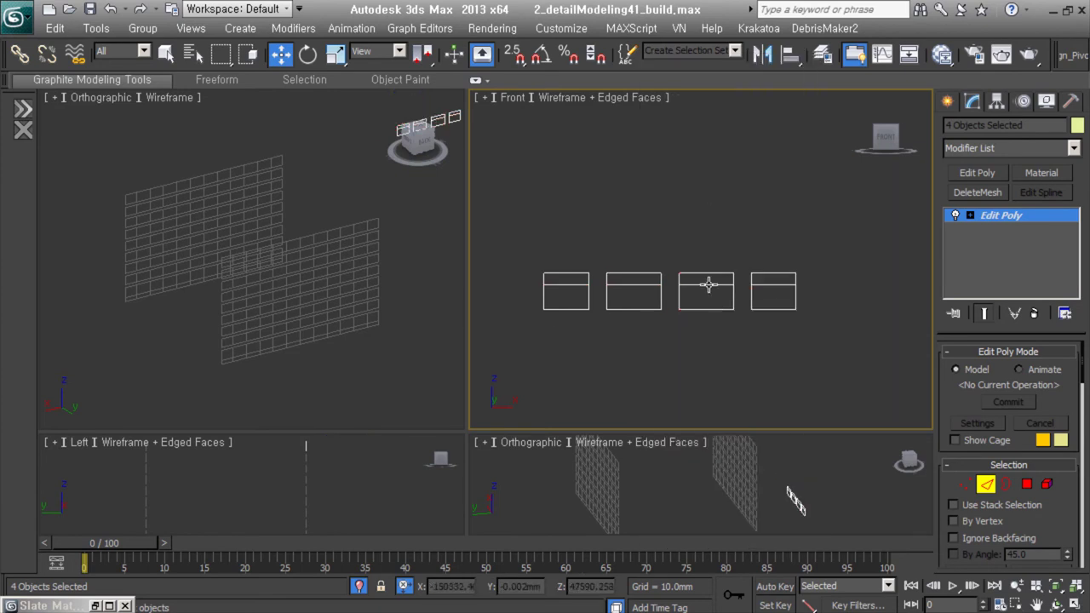
# Step: Connect and chamfer the panel edges to form the mullion grid
pyautogui.scroll(-5, 978, 413)
pyautogui.scroll(3, 601, 300)
pyautogui.rightClick(652, 269)
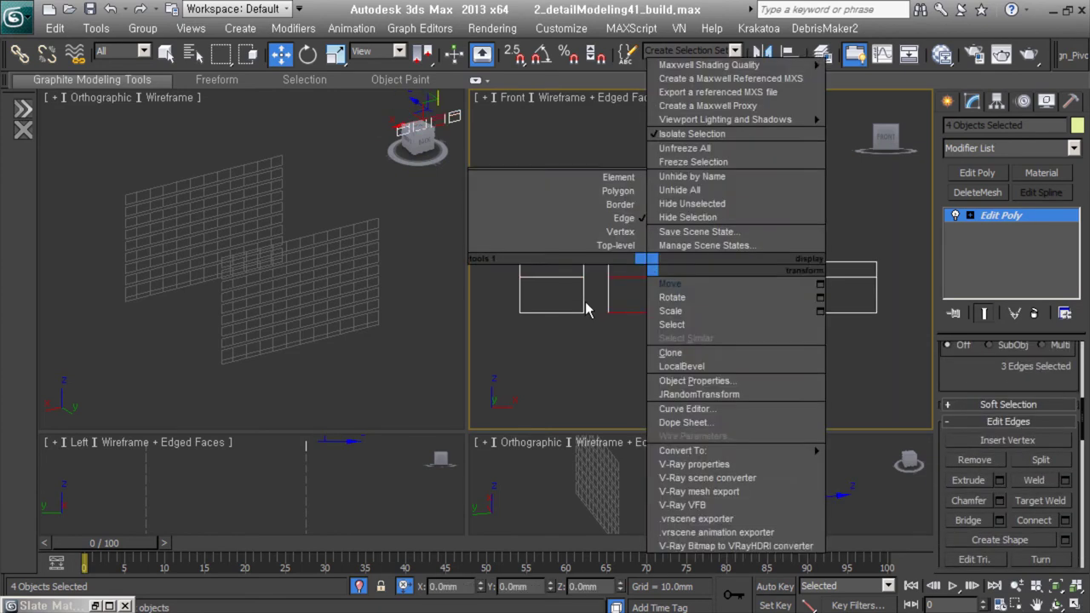
pyautogui.click(688, 265)
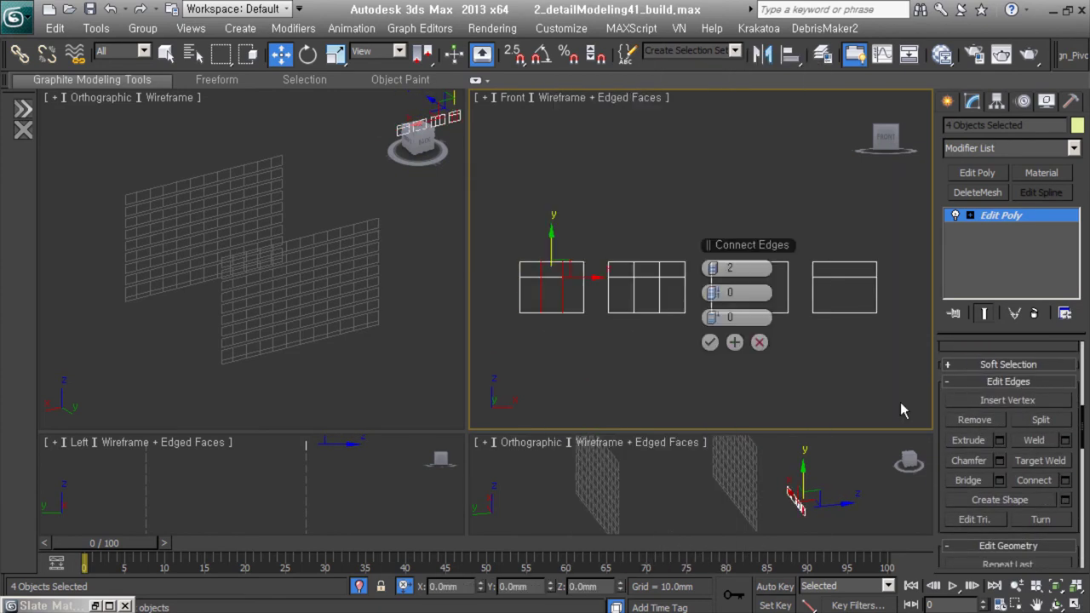
pyautogui.moveTo(715, 293); pyautogui.dragTo(783, 294)
pyautogui.moveTo(713, 317)
pyautogui.mouseDown()
pyautogui.moveTo(796, 308)
pyautogui.moveTo(852, 273)
pyautogui.mouseUp()
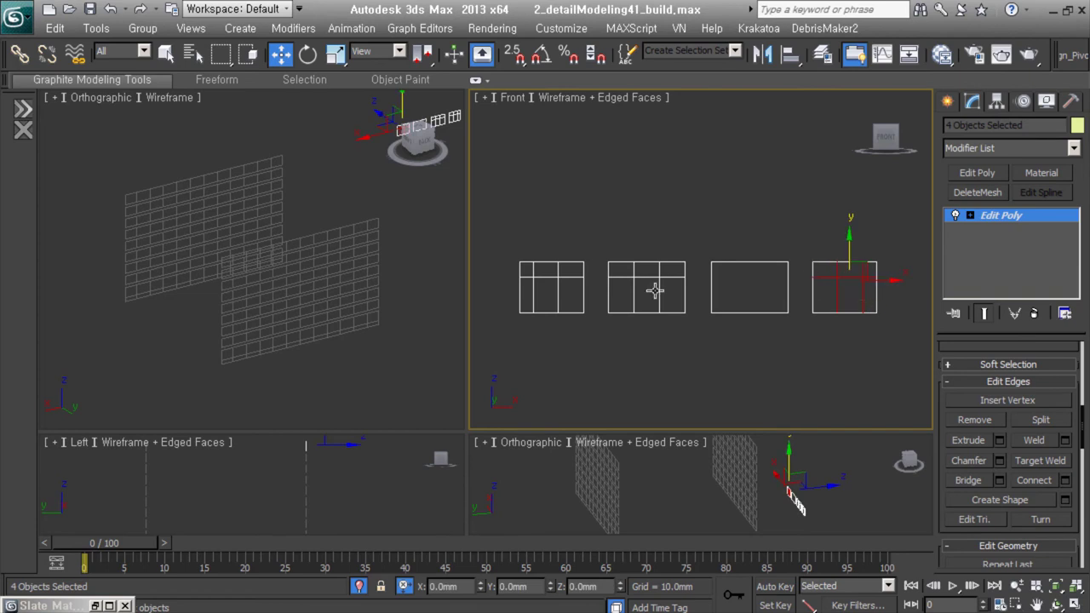
pyautogui.moveTo(546, 281); pyautogui.dragTo(553, 296, button='middle')
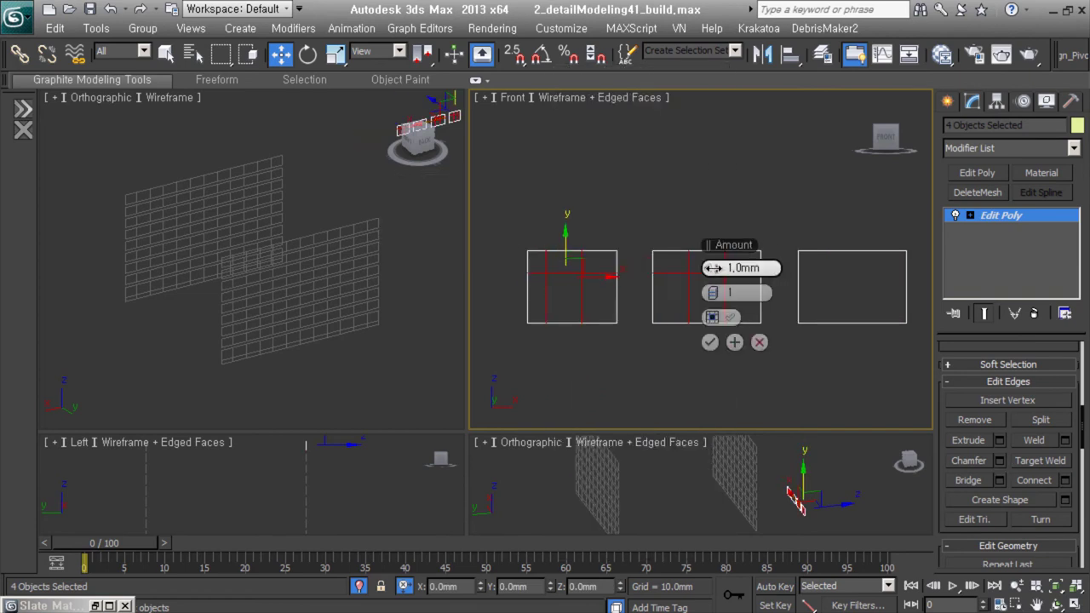
pyautogui.click(759, 342)
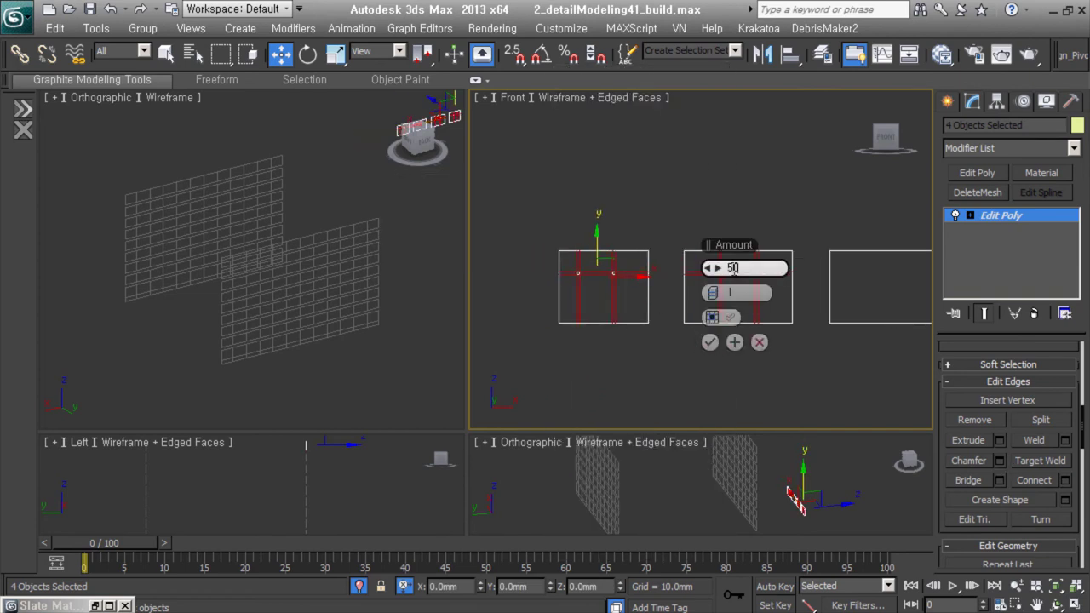
# Step: Select the pane polygons and give the frames an 80 mm inner, 100 mm outer Shell
pyautogui.press('4')
pyautogui.hotkey('ctrl', 'a')
pyautogui.scroll(-5, 1070, 405)
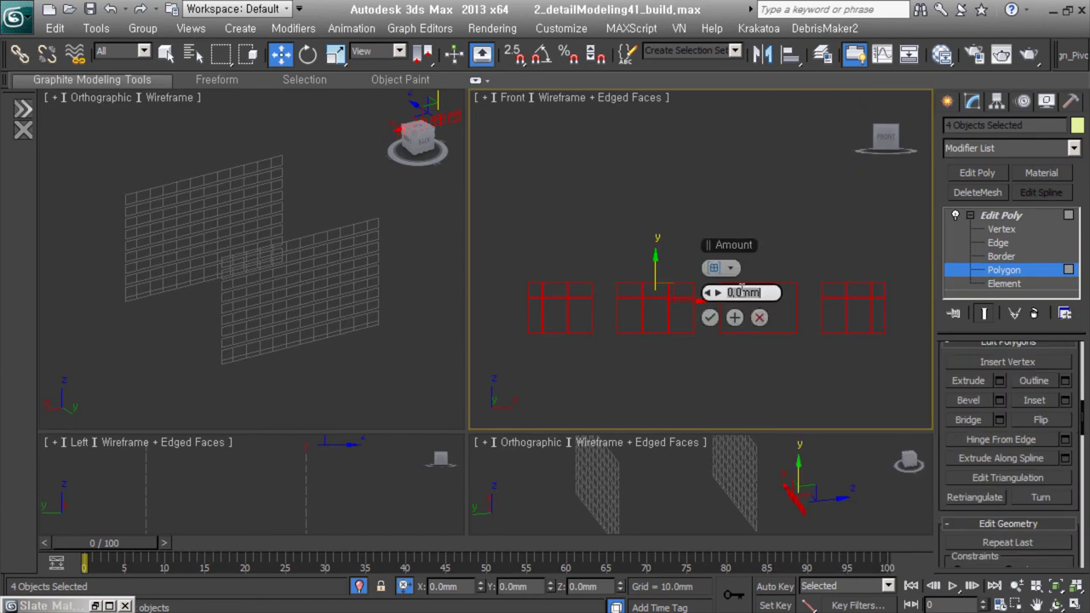
pyautogui.hotkey('ctrl', 'z')
pyautogui.hotkey('ctrl', 'z')
pyautogui.moveTo(549, 322)
pyautogui.mouseDown(button='middle')
pyautogui.moveTo(599, 307)
pyautogui.moveTo(540, 292)
pyautogui.mouseUp(button='middle')
pyautogui.hotkey('ctrl', 'y')
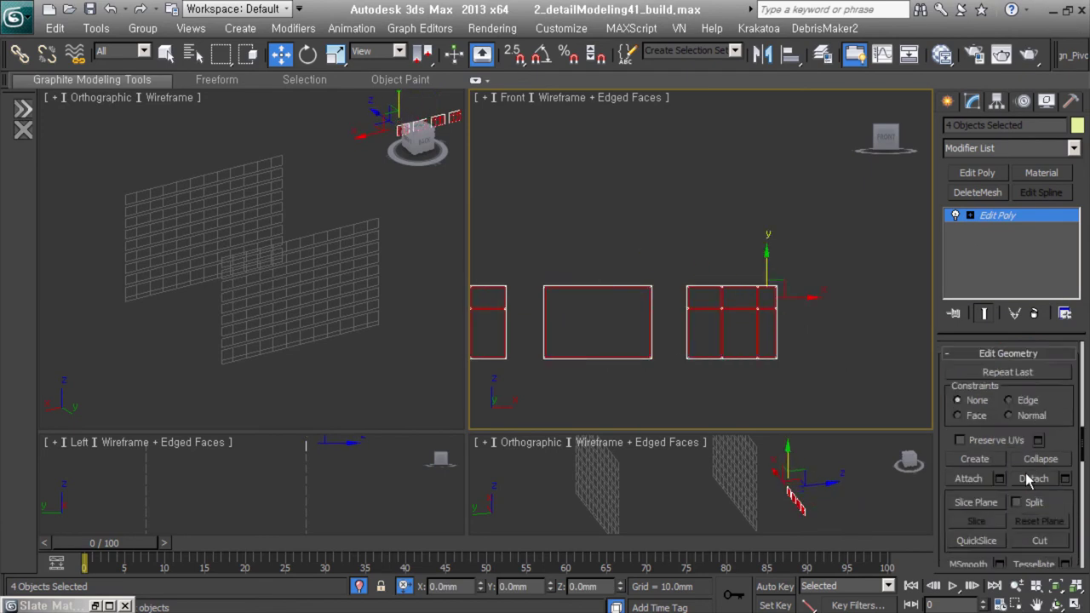
pyautogui.click(999, 154)
pyautogui.keyDown('alt'); pyautogui.moveTo(710, 357); pyautogui.dragTo(767, 366, button='middle'); pyautogui.keyUp('alt')
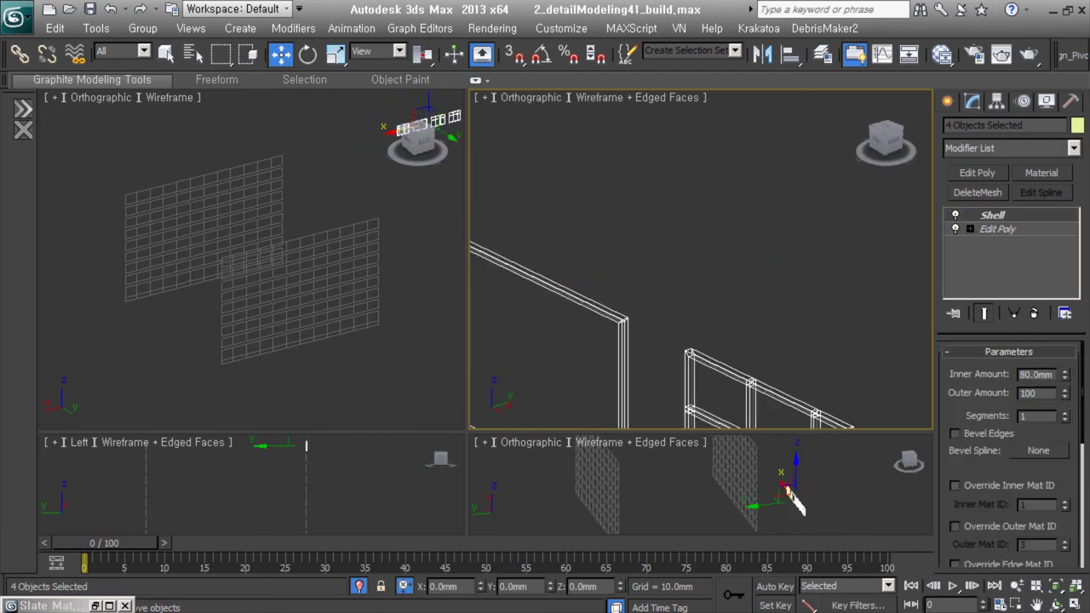
# Step: Add a Material modifier to the window frames to assign their material ID
pyautogui.click(745, 345)
pyautogui.click(1042, 172)
pyautogui.click(795, 369)
pyautogui.scroll(-2, 730, 244)
pyautogui.scroll(-3, 766, 307)
# Step: Select a single window frame, inspect it from another angle, then orbit toward the grid walls
pyautogui.keyDown('ctrl'); pyautogui.click(610, 225); pyautogui.keyUp('ctrl')
pyautogui.scroll(5, 611, 226)
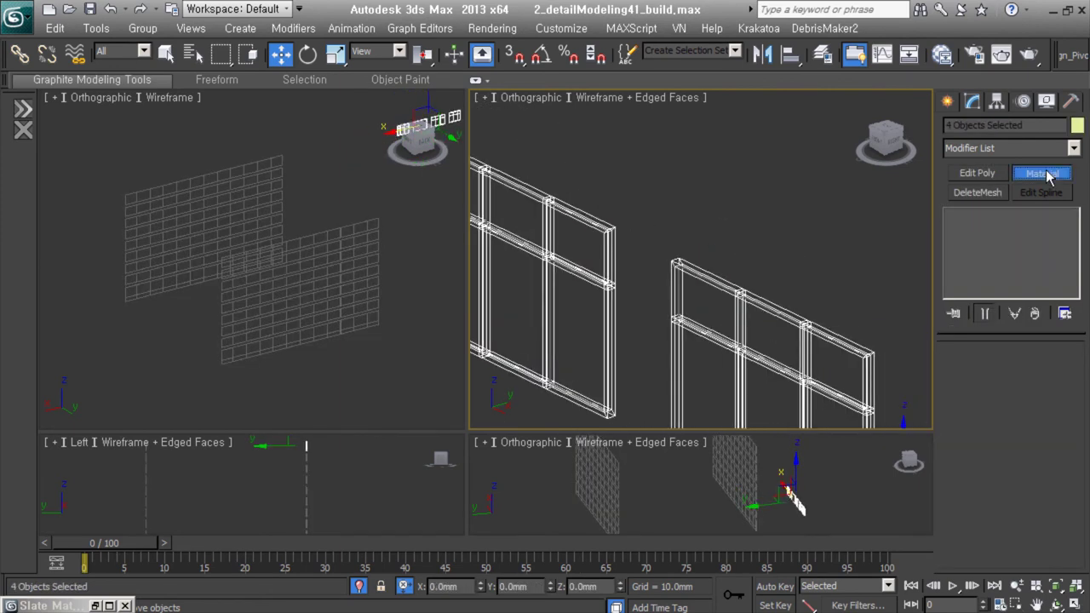
pyautogui.click(602, 196)
pyautogui.scroll(-6, 602, 197)
pyautogui.scroll(4, 602, 197)
pyautogui.scroll(-4, 965, 402)
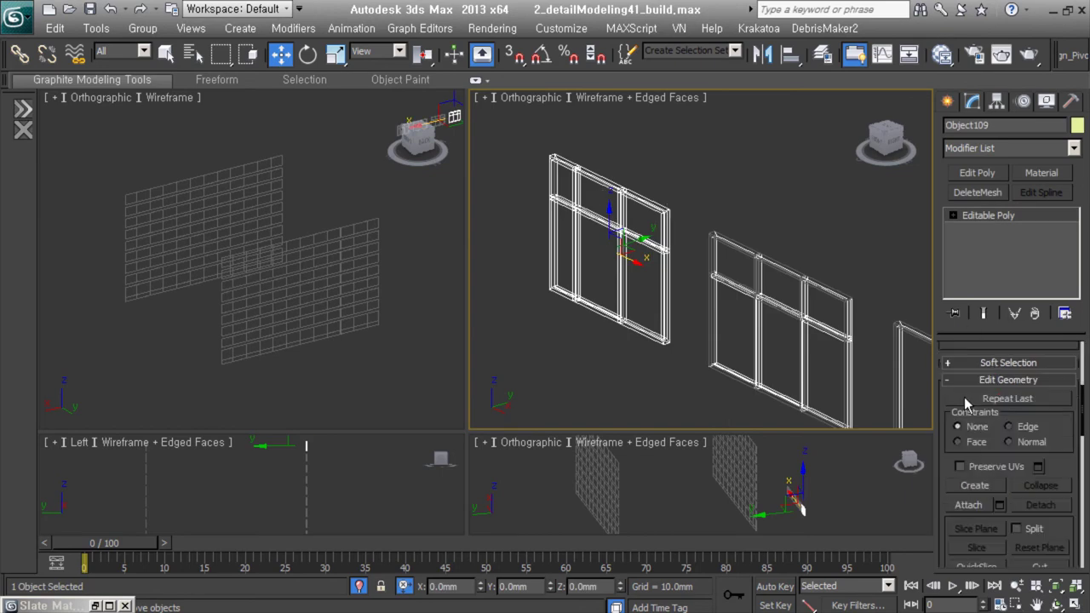
pyautogui.keyDown('alt'); pyautogui.moveTo(648, 324); pyautogui.dragTo(606, 317, button='middle'); pyautogui.keyUp('alt')
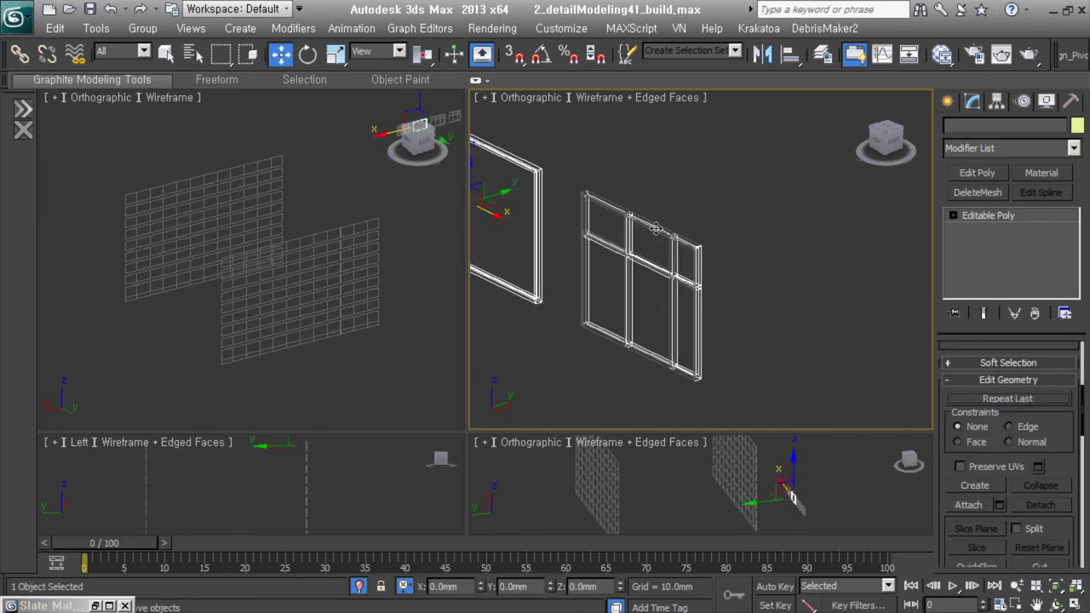
pyautogui.click(607, 319)
pyautogui.scroll(3, 667, 256)
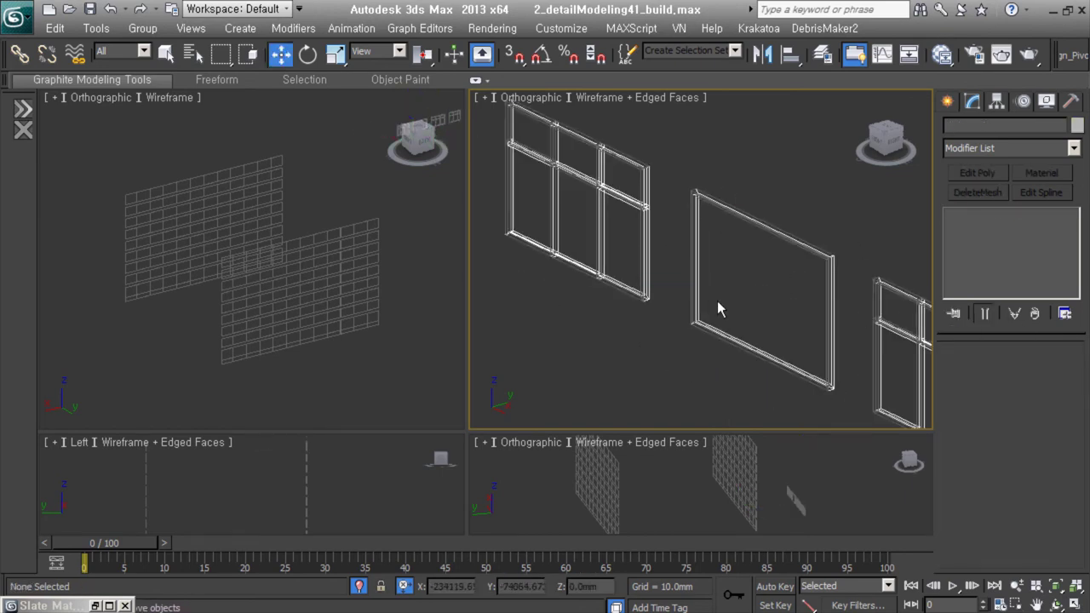
pyautogui.scroll(-3, 750, 335)
pyautogui.moveTo(750, 334)
pyautogui.keyDown('alt'); pyautogui.mouseDown(button='middle')
pyautogui.moveTo(798, 329)
pyautogui.moveTo(642, 256)
pyautogui.mouseUp(button='middle'); pyautogui.keyUp('alt')
# Step: Select the grid wall and pick the new strip along its base with snapping on
pyautogui.click(707, 324)
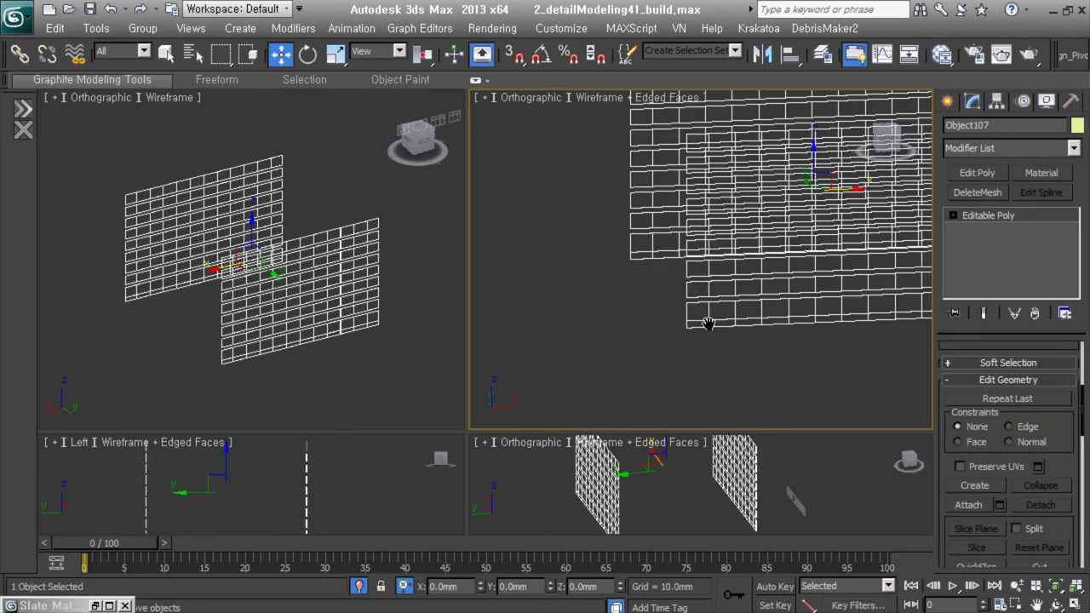
pyautogui.scroll(2, 707, 324)
pyautogui.press('2')
pyautogui.moveTo(725, 318); pyautogui.dragTo(597, 358, button='middle')
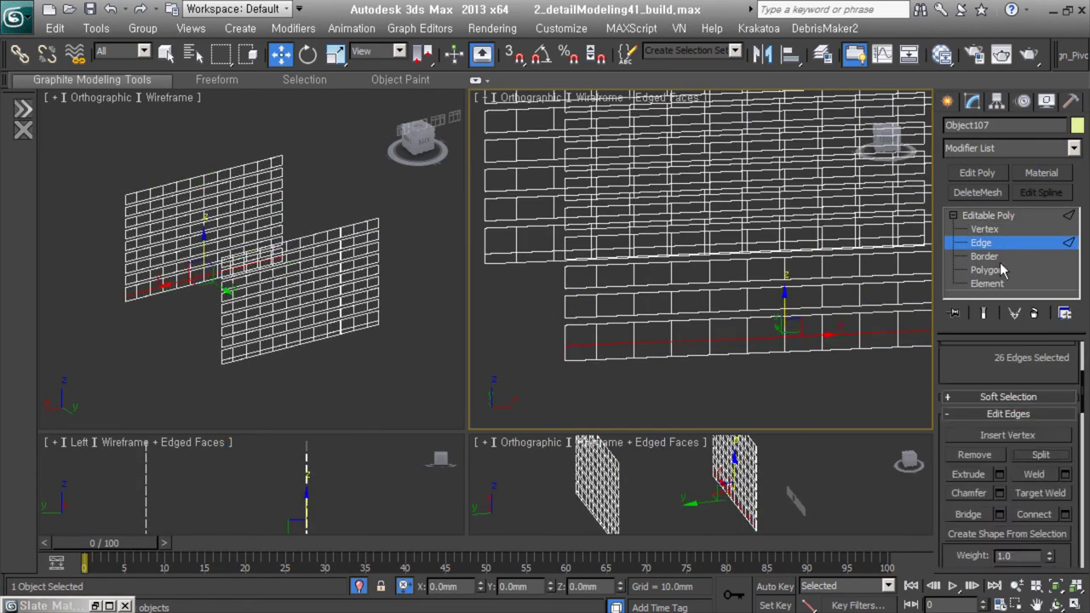
pyautogui.press('5')
pyautogui.click(597, 357)
pyautogui.click(597, 358)
pyautogui.press('2')
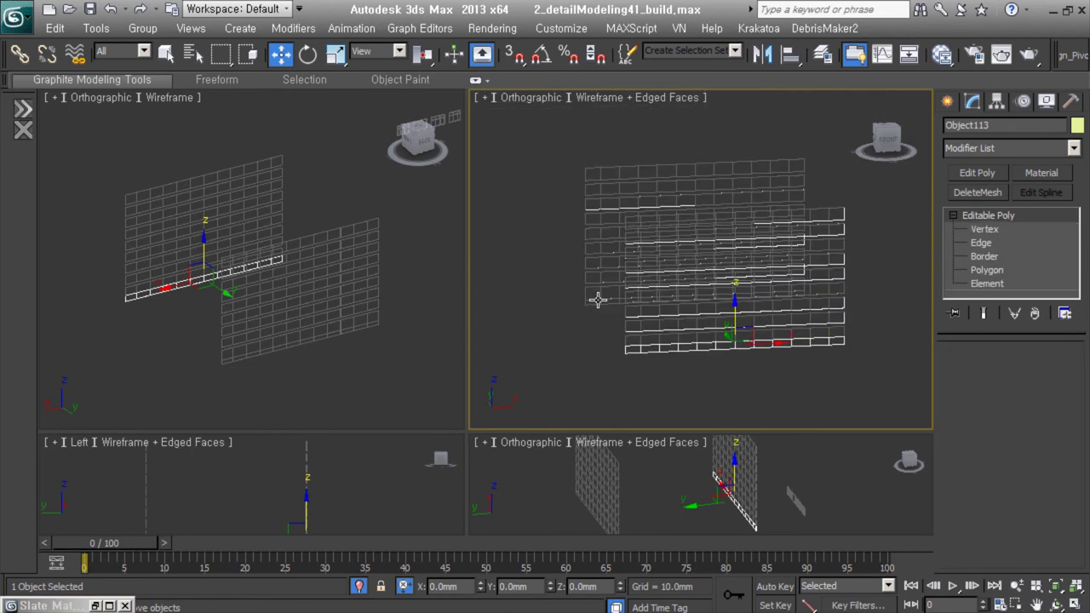
pyautogui.scroll(2, 596, 299)
pyautogui.press('s')
pyautogui.click(548, 312)
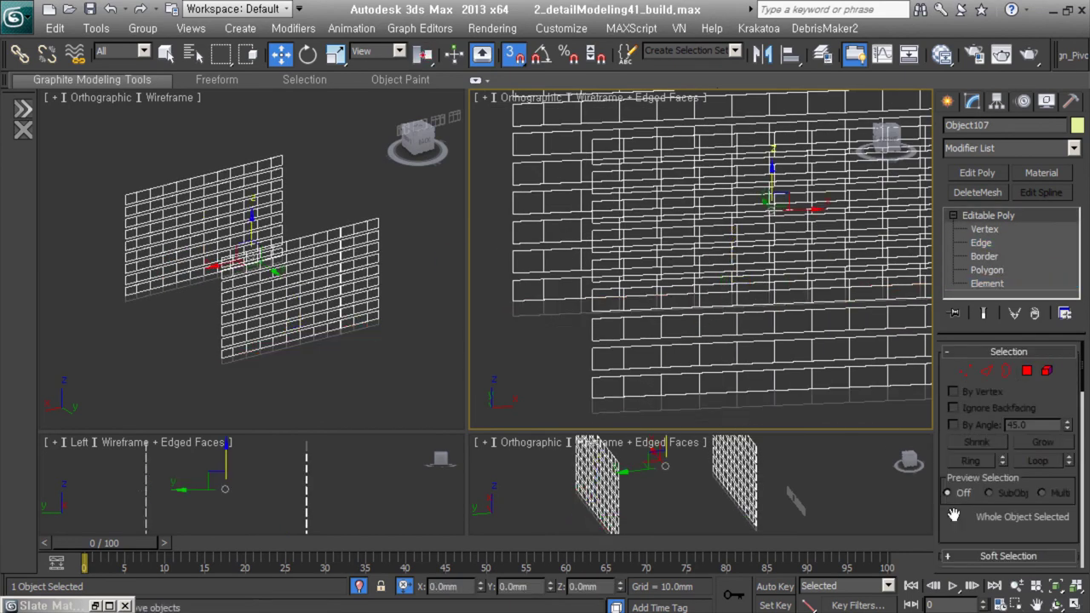
pyautogui.press('z')
# Step: Select Object107 at polygon level and combine both grid walls into one Editable Poly, Box003
pyautogui.keyDown('alt'); pyautogui.moveTo(831, 183); pyautogui.dragTo(785, 361, button='middle'); pyautogui.keyUp('alt')
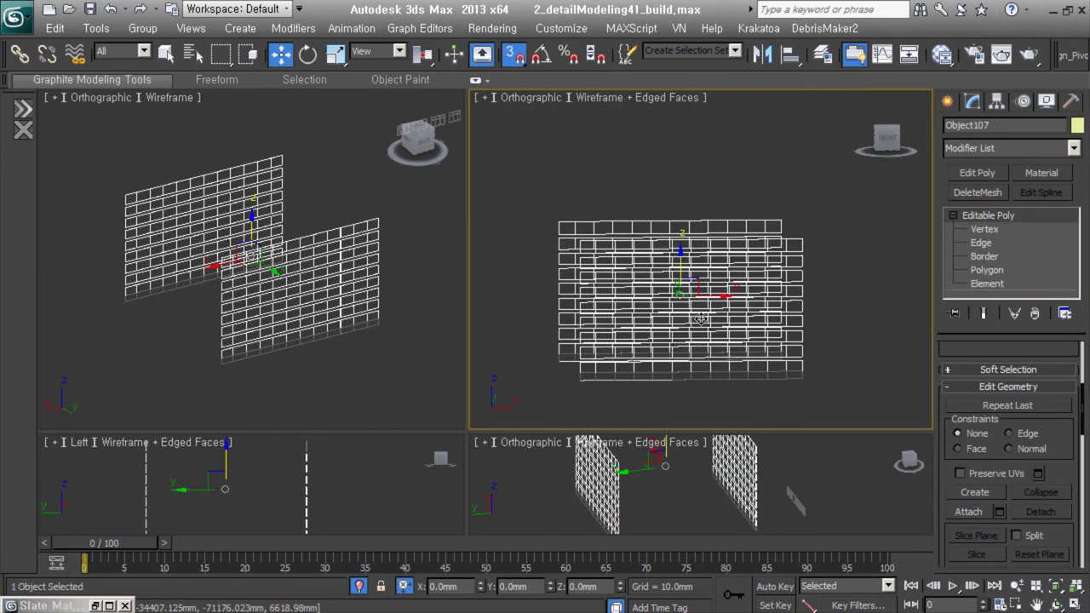
pyautogui.click(786, 361)
pyautogui.press('4')
pyautogui.keyDown('alt'); pyautogui.moveTo(554, 255); pyautogui.dragTo(725, 304, button='middle'); pyautogui.keyUp('alt')
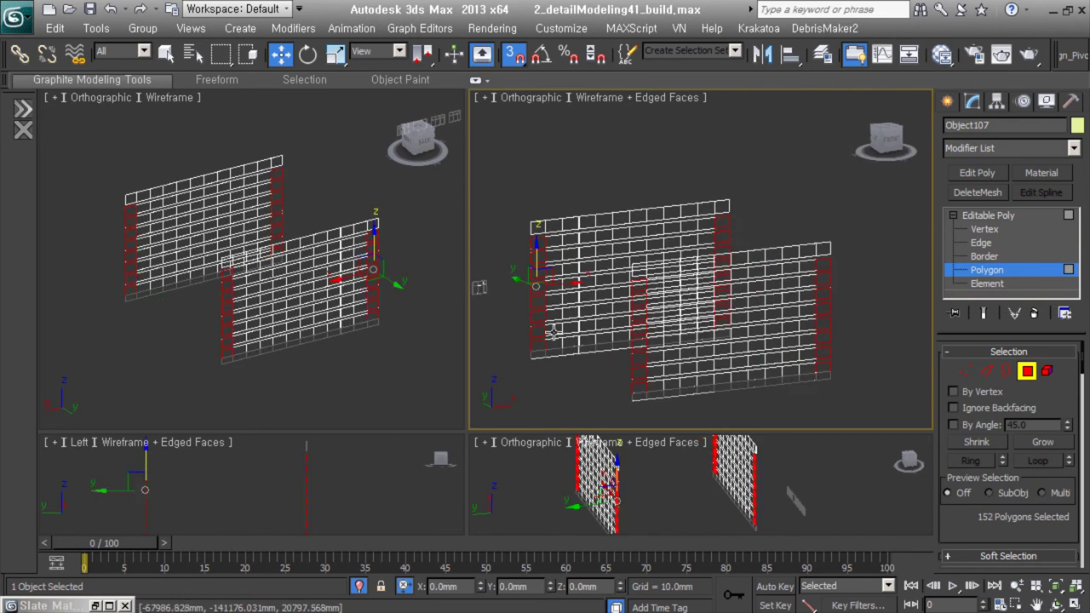
pyautogui.rightClick(725, 304)
pyautogui.click(713, 165)
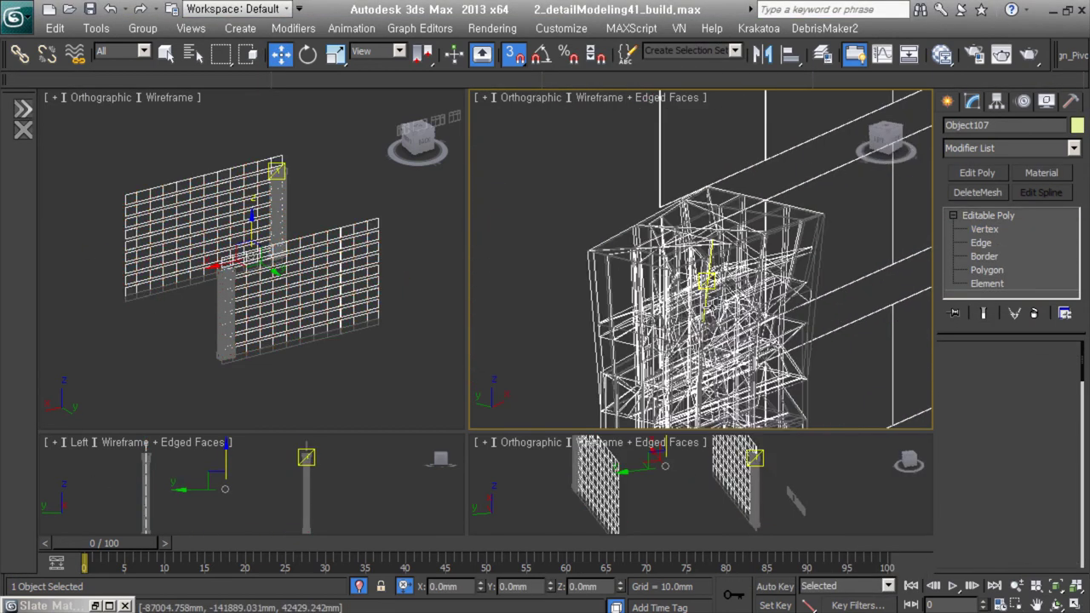
pyautogui.keyDown('alt'); pyautogui.moveTo(627, 341); pyautogui.dragTo(759, 304, button='middle'); pyautogui.keyUp('alt')
pyautogui.scroll(-5, 647, 406)
pyautogui.click(648, 406)
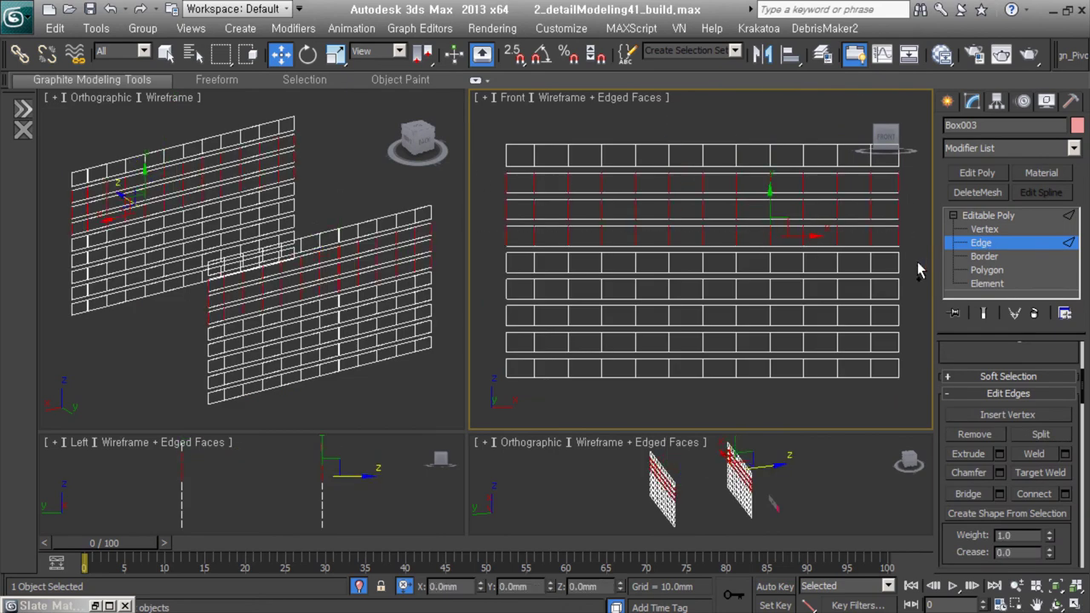
# Step: Connect edges across the facade's end panels to add vertical mullions
pyautogui.rightClick(723, 219)
pyautogui.click(614, 283)
pyautogui.rightClick(662, 243)
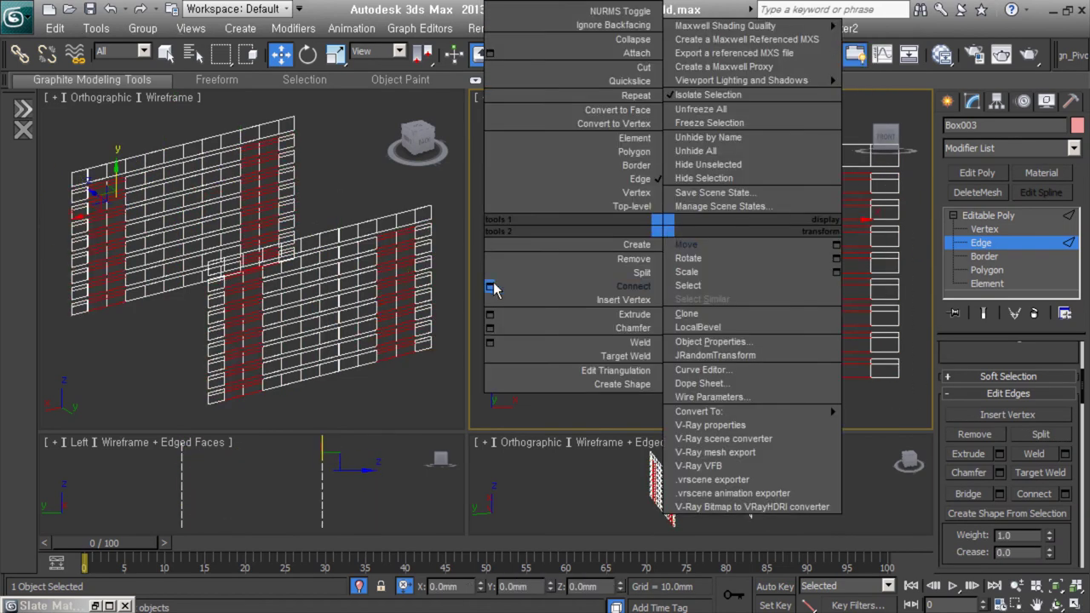
pyautogui.hotkey('ctrl', 'shift', 'e')
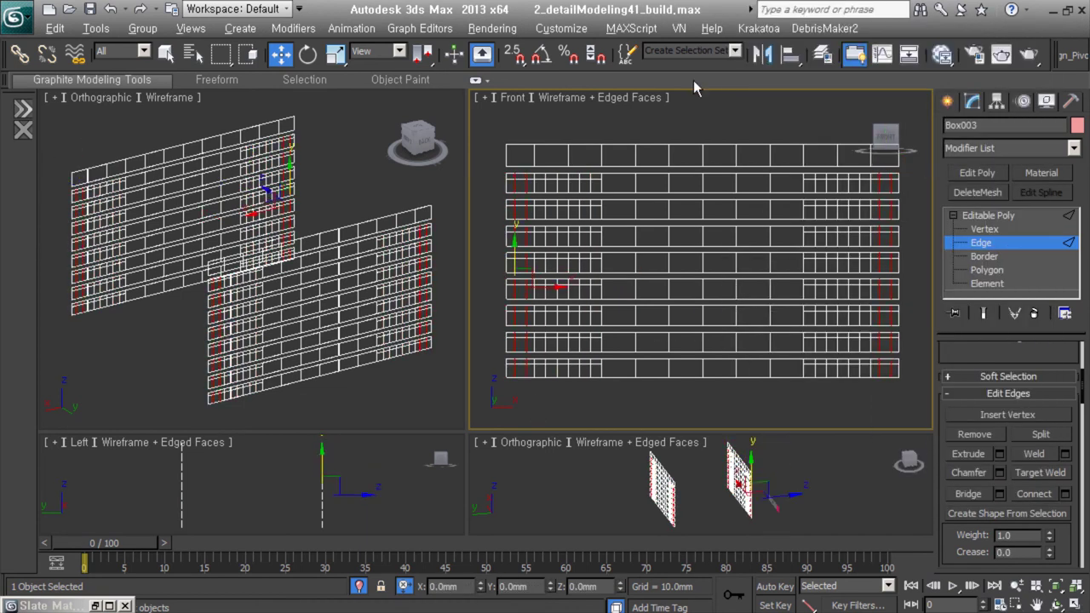
pyautogui.scroll(3, 787, 274)
pyautogui.scroll(-3, 639, 316)
# Step: Select every border of the wall mesh and chamfer them
pyautogui.click(852, 328)
pyautogui.click(985, 257)
pyautogui.hotkey('ctrl', 'a')
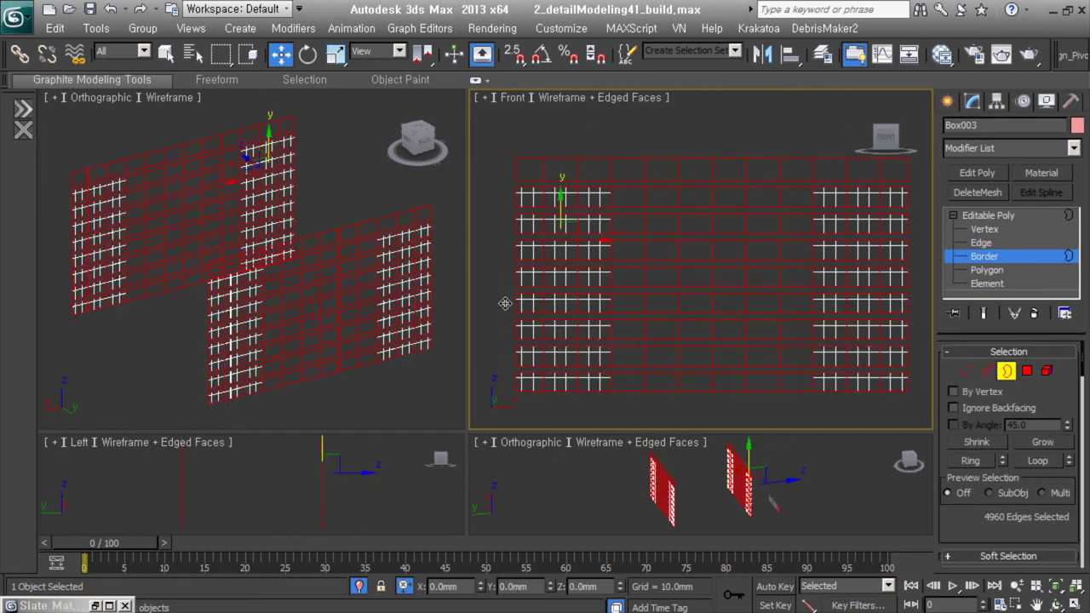
pyautogui.moveTo(522, 237); pyautogui.dragTo(555, 247, button='middle')
pyautogui.rightClick(628, 226)
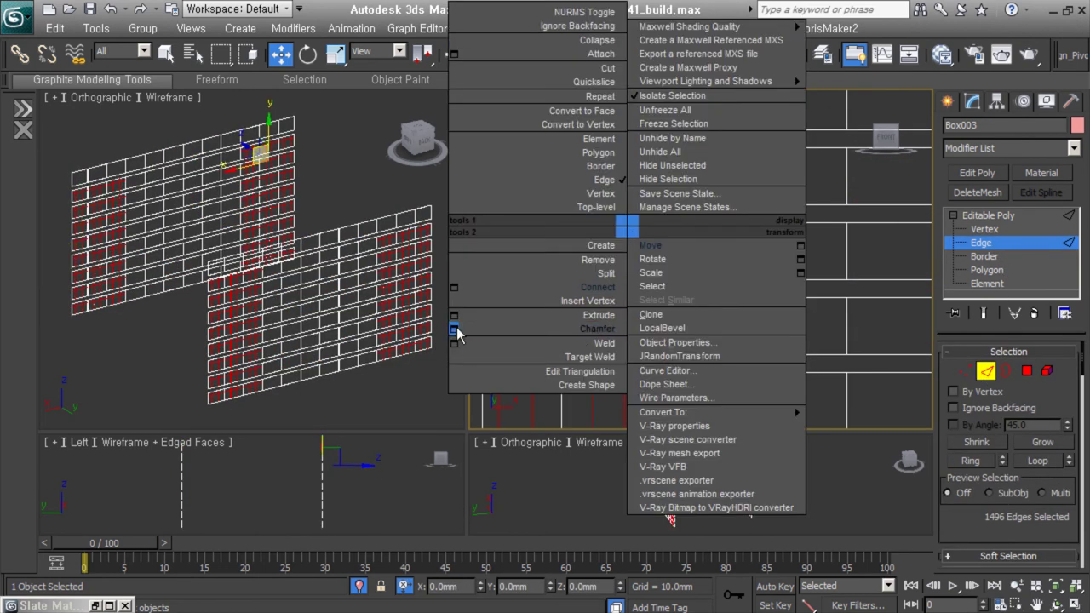
pyautogui.click(455, 330)
# Step: Inset the window pane polygons by 100 mm and shade the selection
pyautogui.press('3')
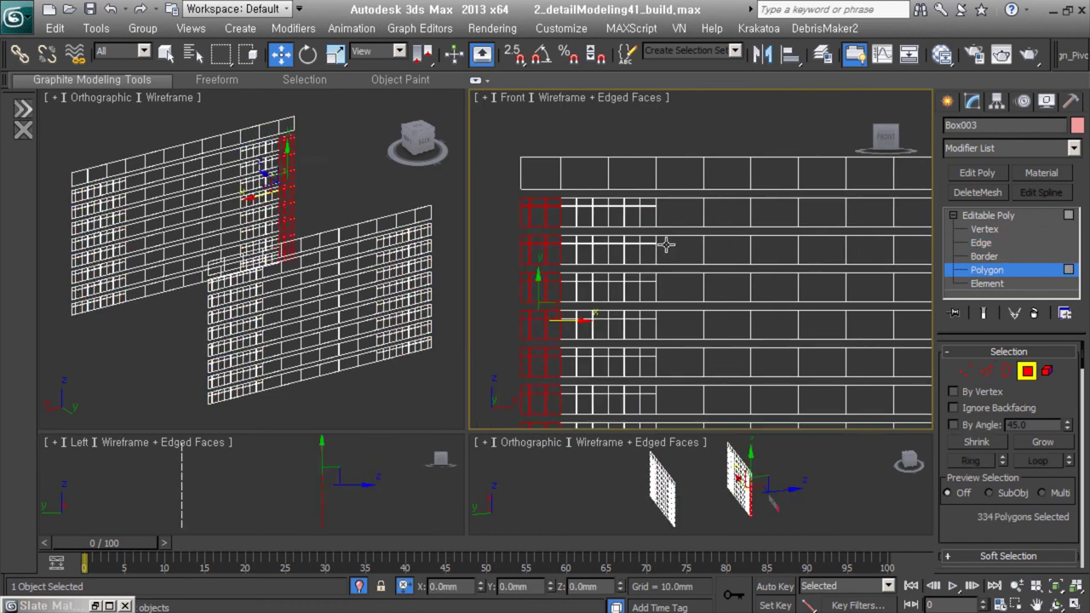
pyautogui.press('4')
pyautogui.rightClick(628, 341)
pyautogui.click(546, 351)
pyautogui.scroll(4, 712, 315)
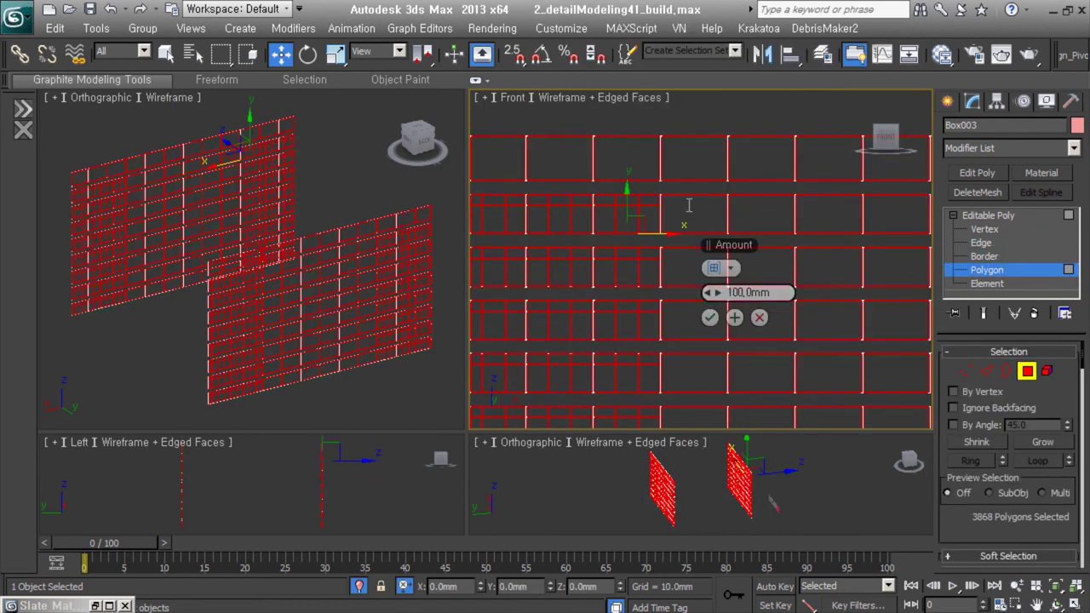
pyautogui.click(710, 317)
pyautogui.press('F2')
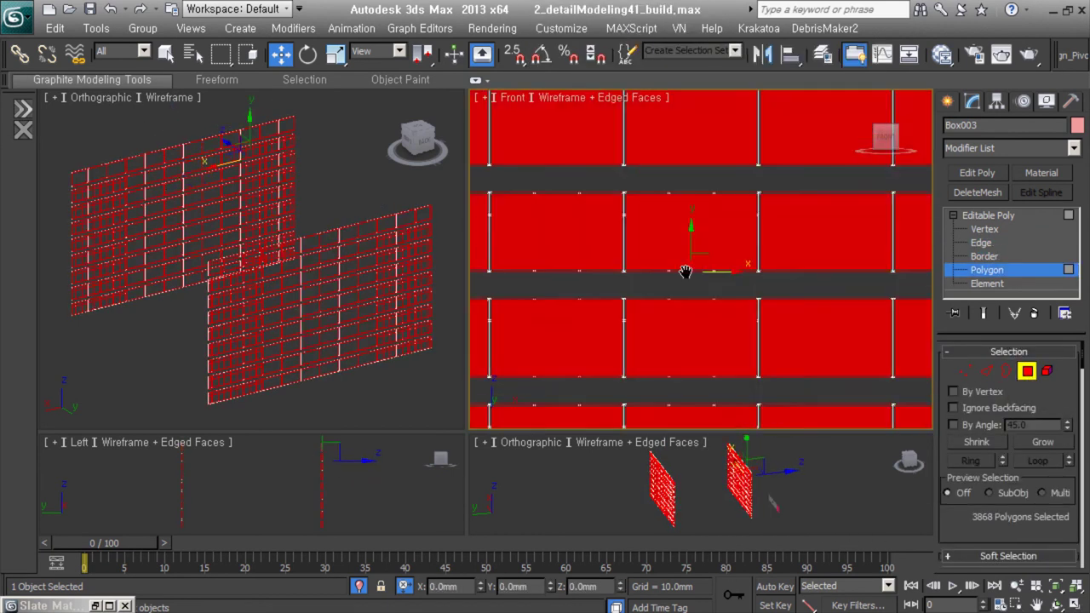
pyautogui.scroll(3, 604, 245)
# Step: Pick the inset pane polygons with the selectPolygonsByArea script
pyautogui.click(604, 245)
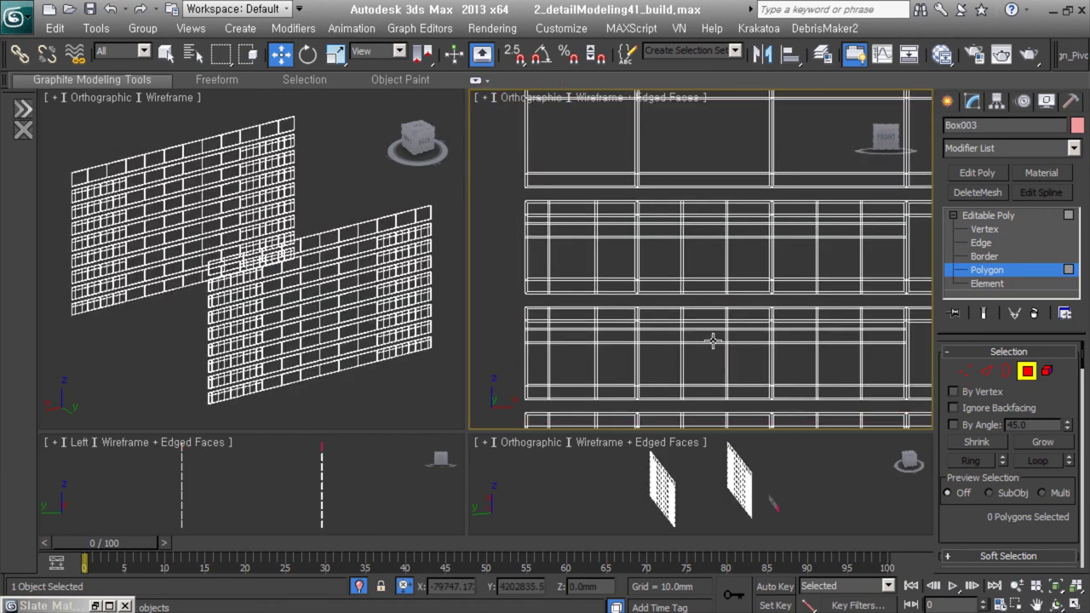
pyautogui.keyDown('alt'); pyautogui.moveTo(604, 245); pyautogui.dragTo(647, 255, button='middle'); pyautogui.keyUp('alt')
pyautogui.click(196, 541)
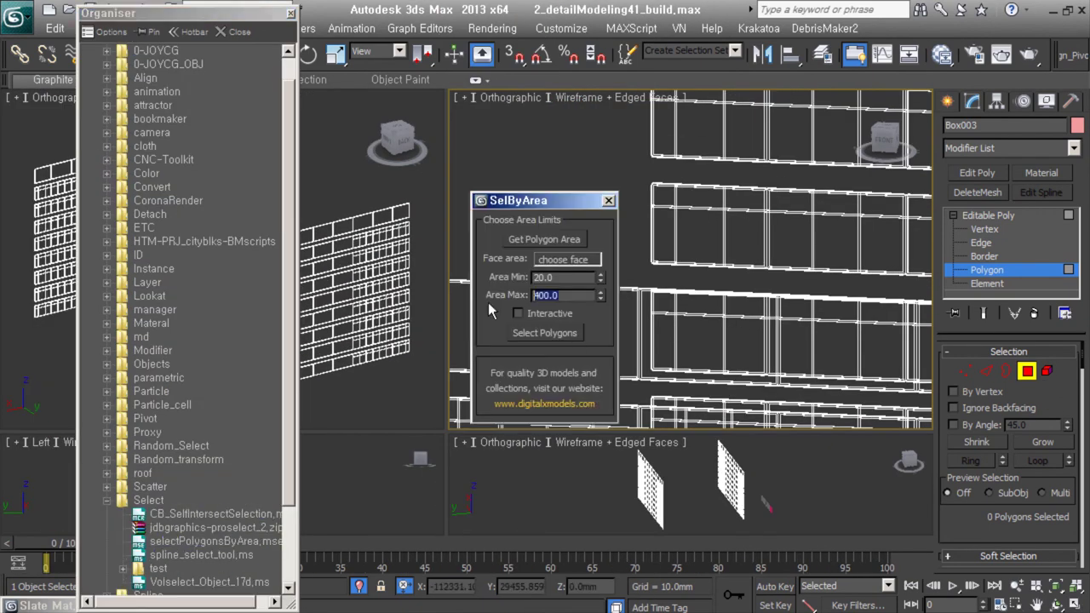
pyautogui.click(545, 333)
pyautogui.keyDown('alt'); pyautogui.moveTo(889, 239); pyautogui.dragTo(819, 291, button='middle'); pyautogui.keyUp('alt')
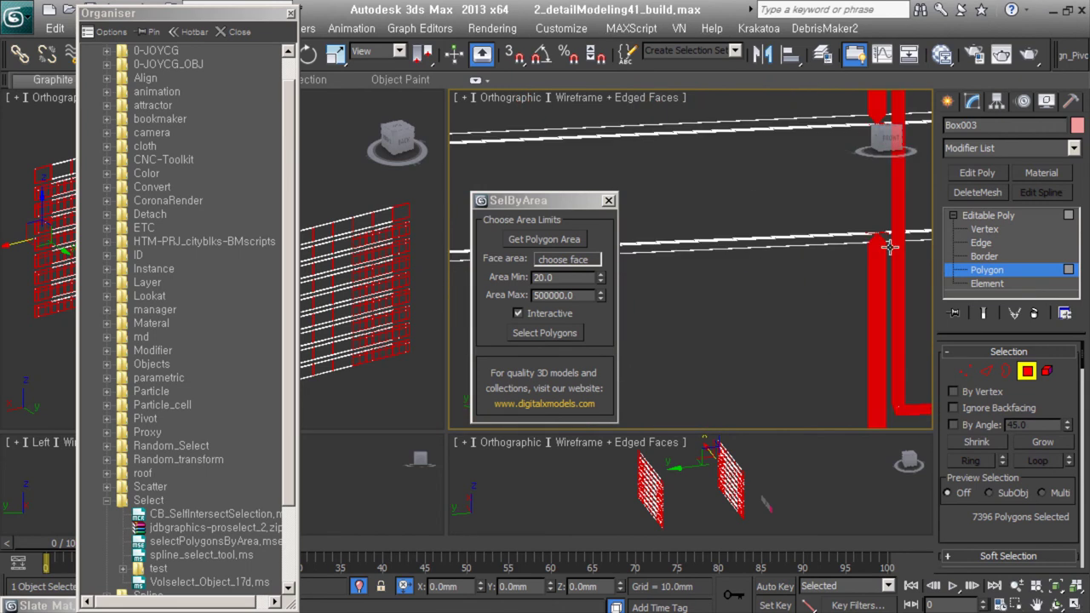
pyautogui.scroll(5, 820, 291)
pyautogui.scroll(5, 819, 291)
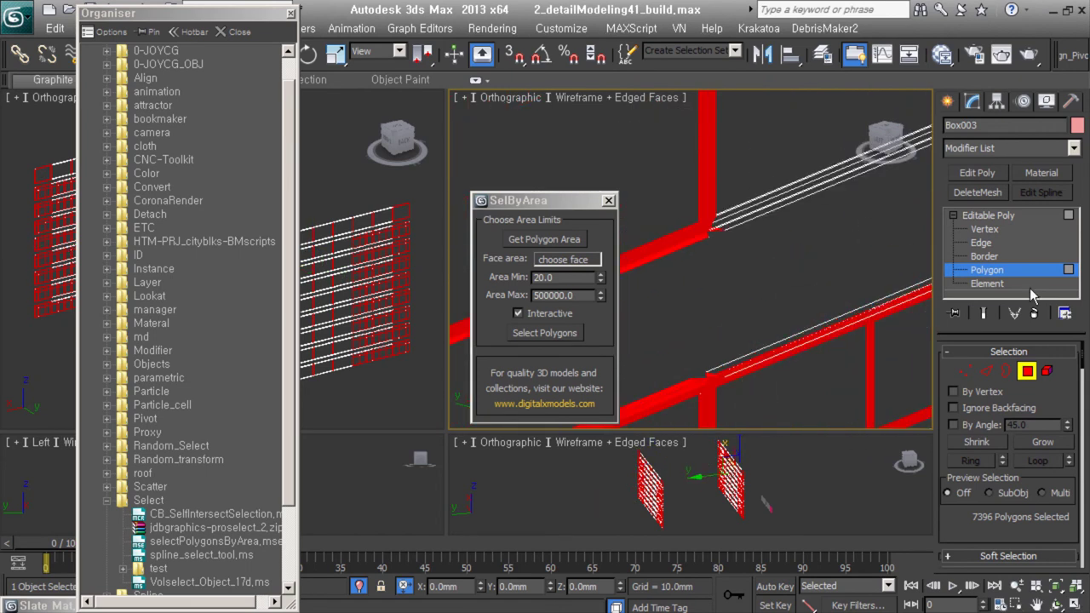
pyautogui.scroll(-5, 746, 352)
# Step: Delete the selected panes and return to a straight front view of the wall
pyautogui.hotkey('ctrl', 'd')
pyautogui.press('4')
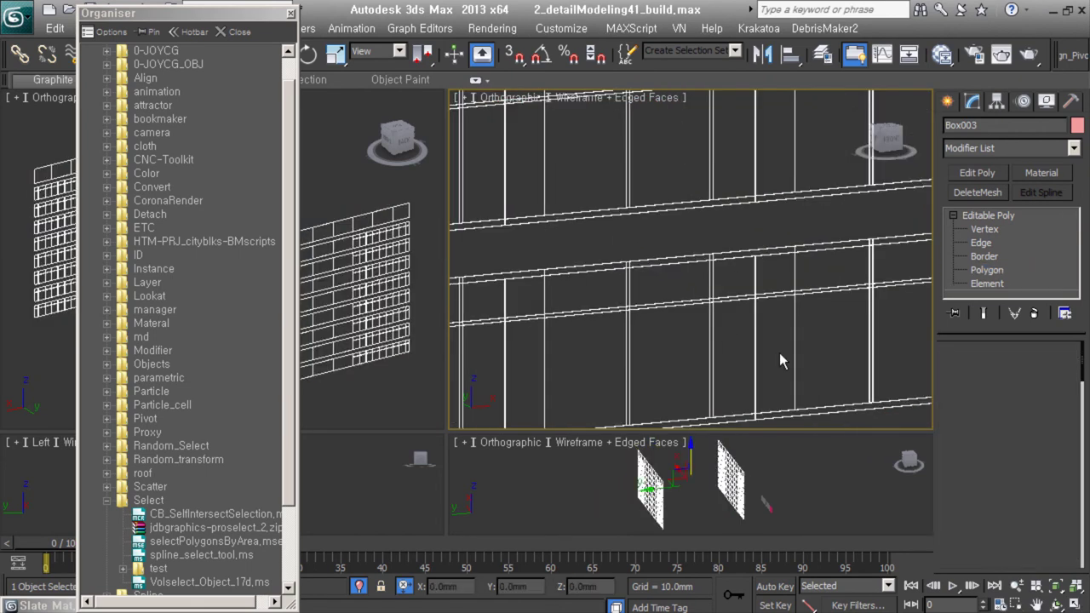
pyautogui.scroll(-3, 779, 353)
pyautogui.scroll(5, 762, 339)
pyautogui.press('4')
pyautogui.scroll(5, 774, 213)
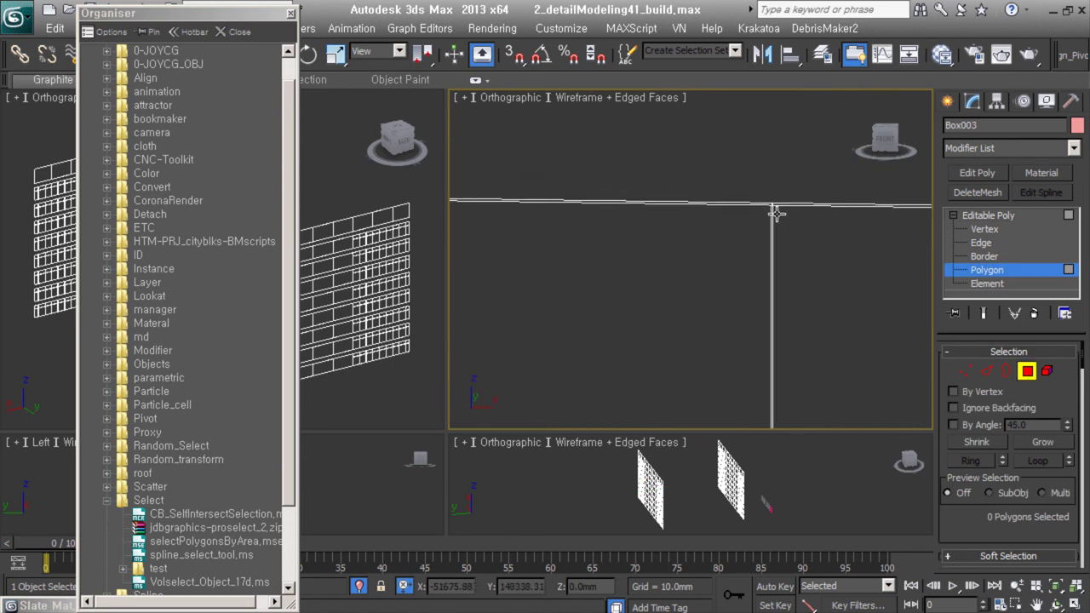
pyautogui.scroll(-5, 774, 213)
pyautogui.moveTo(774, 213); pyautogui.dragTo(781, 361, button='middle')
pyautogui.keyDown('alt'); pyautogui.moveTo(860, 402); pyautogui.dragTo(682, 256, button='middle'); pyautogui.keyUp('alt')
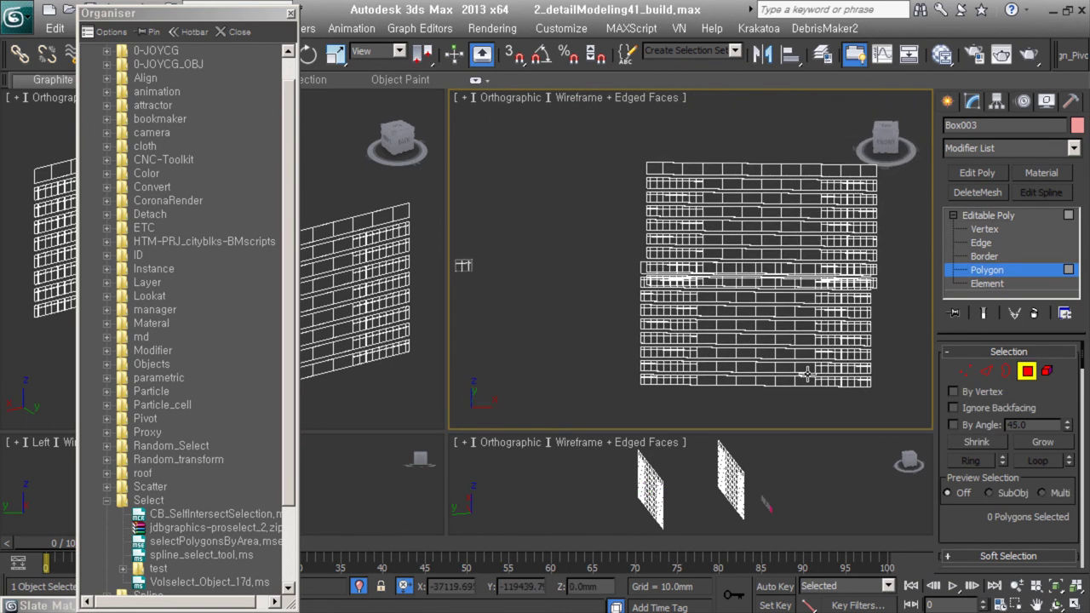
pyautogui.click(541, 157)
# Step: Select the second wall's polygons and inset them by 100 mm
pyautogui.press('f')
pyautogui.click(240, 31)
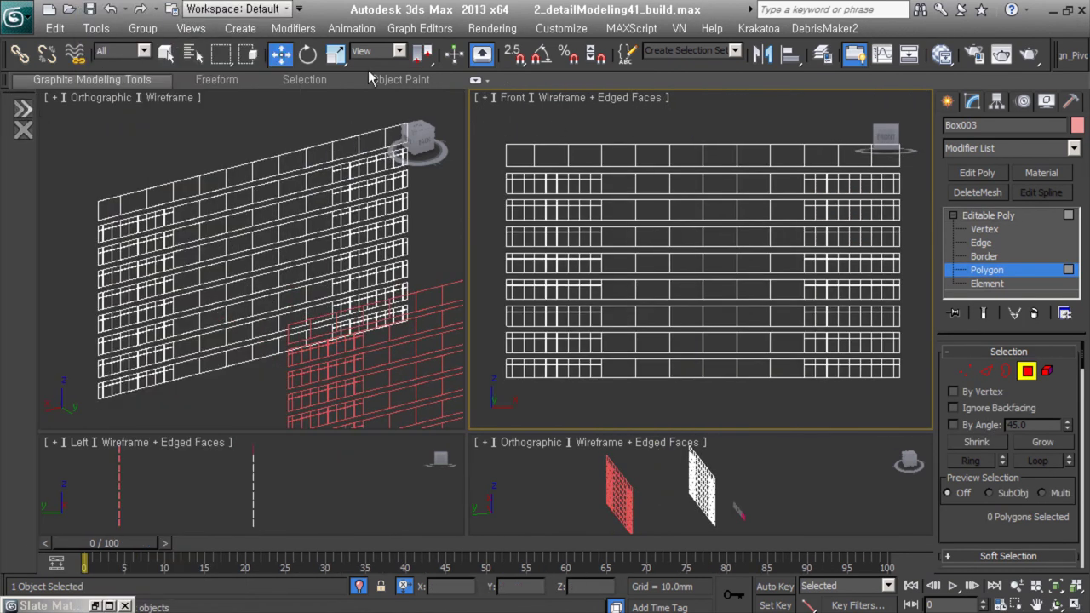
pyautogui.click(305, 79)
pyautogui.hotkey('ctrl', 'a')
pyautogui.moveTo(681, 255)
pyautogui.keyDown('alt'); pyautogui.mouseDown(button='middle')
pyautogui.moveTo(610, 290)
pyautogui.moveTo(707, 294)
pyautogui.mouseUp(button='middle'); pyautogui.keyUp('alt')
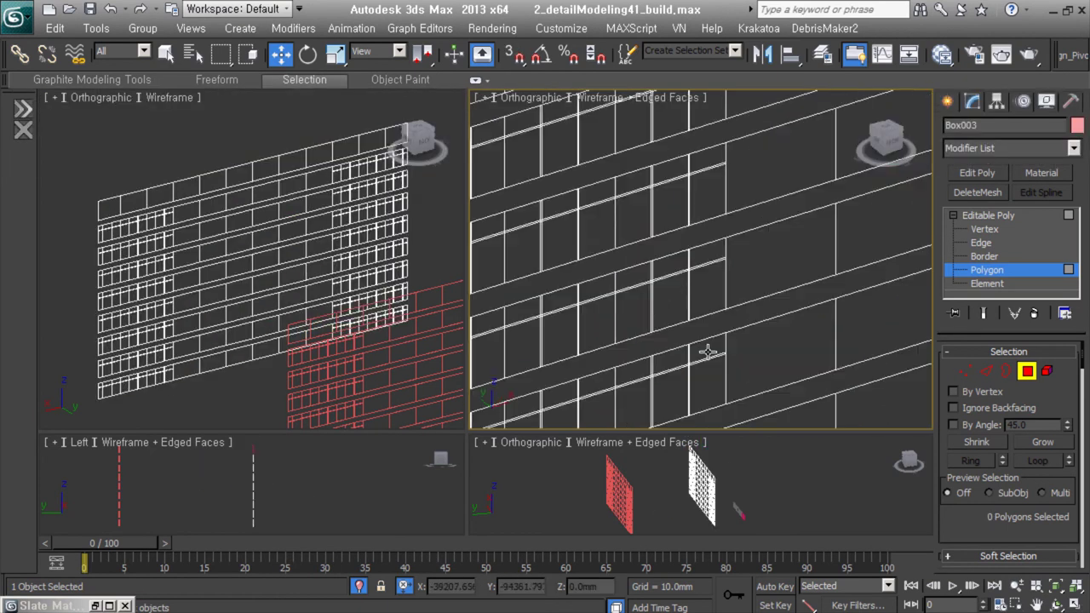
pyautogui.rightClick(707, 293)
pyautogui.click(707, 294)
pyautogui.click(759, 317)
pyautogui.scroll(-2, 735, 341)
# Step: Rerun SelByArea with a 20–400 range to pick the 1440 pane polygons, then add thickness
pyautogui.hotkey('ctrl', 'd')
pyautogui.doubleClick(220, 446)
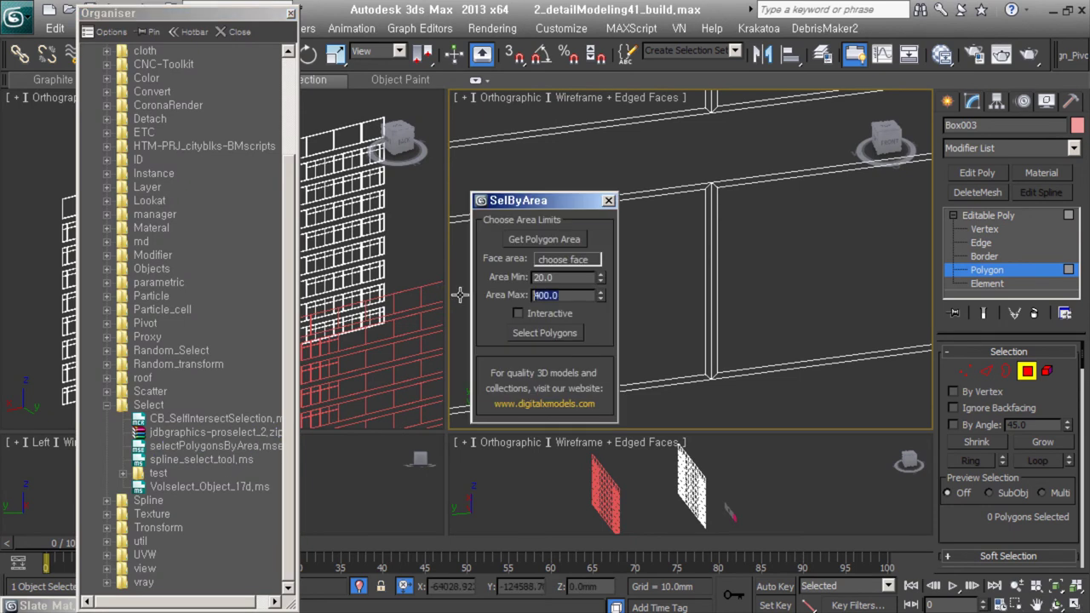
pyautogui.click(533, 296)
pyautogui.scroll(-3, 816, 317)
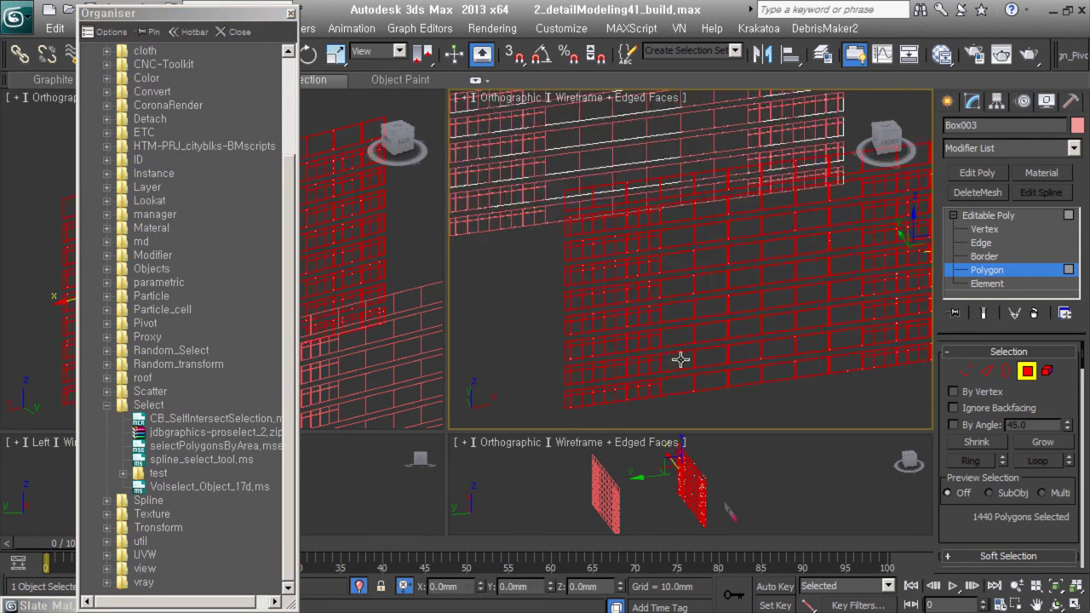
pyautogui.scroll(4, 638, 390)
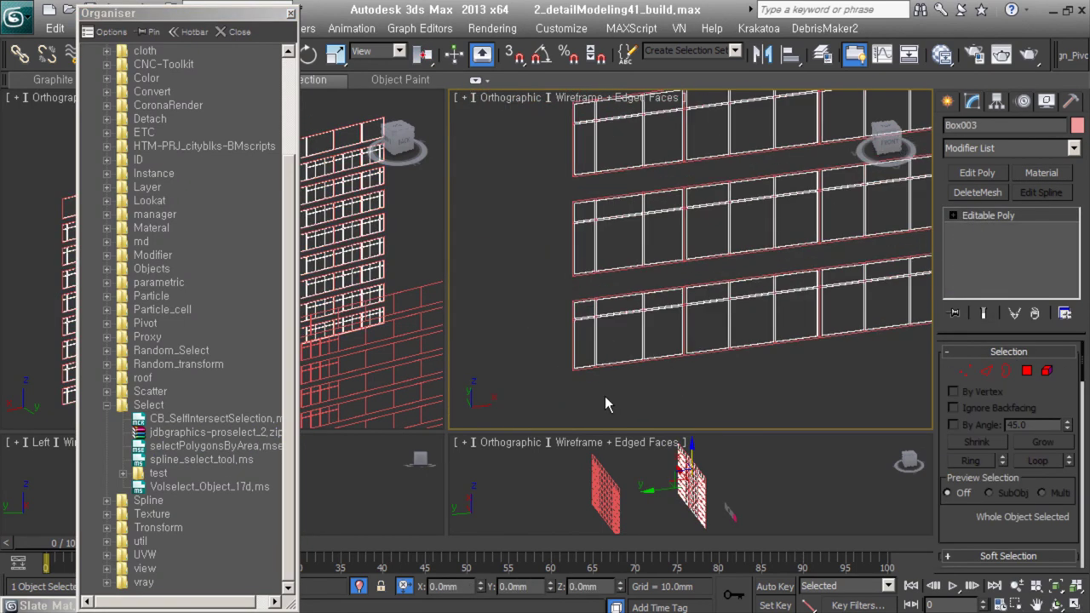
pyautogui.hotkey('shift', 's')
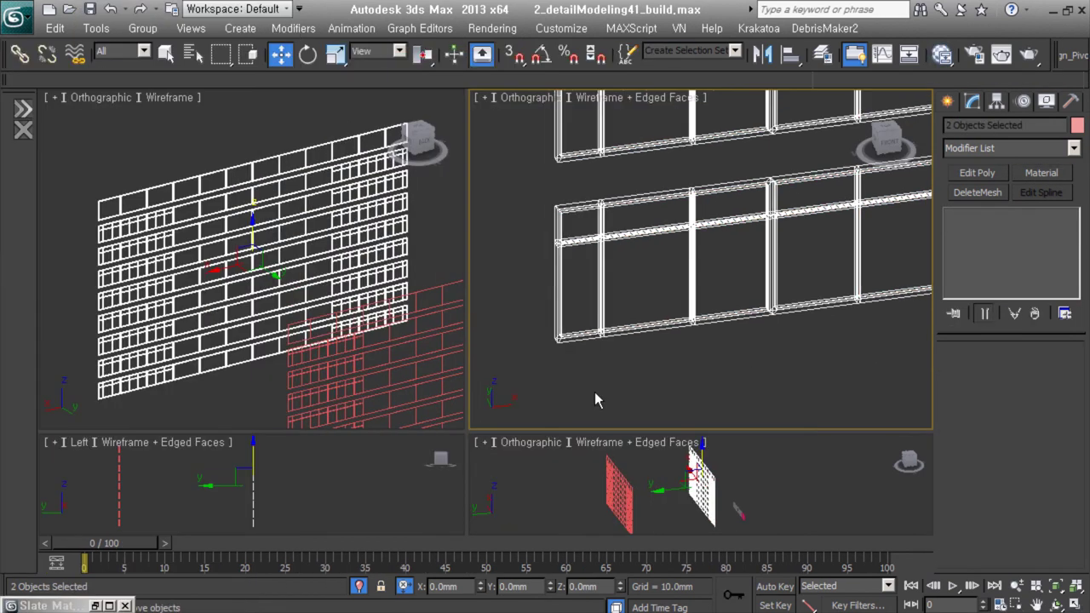
# Step: Copy the facade walls, then group all facade objects under the name N_HQ
pyautogui.keyDown('shift'); pyautogui.moveTo(710, 241); pyautogui.dragTo(477, 266); pyautogui.keyUp('shift')
pyautogui.click(550, 389)
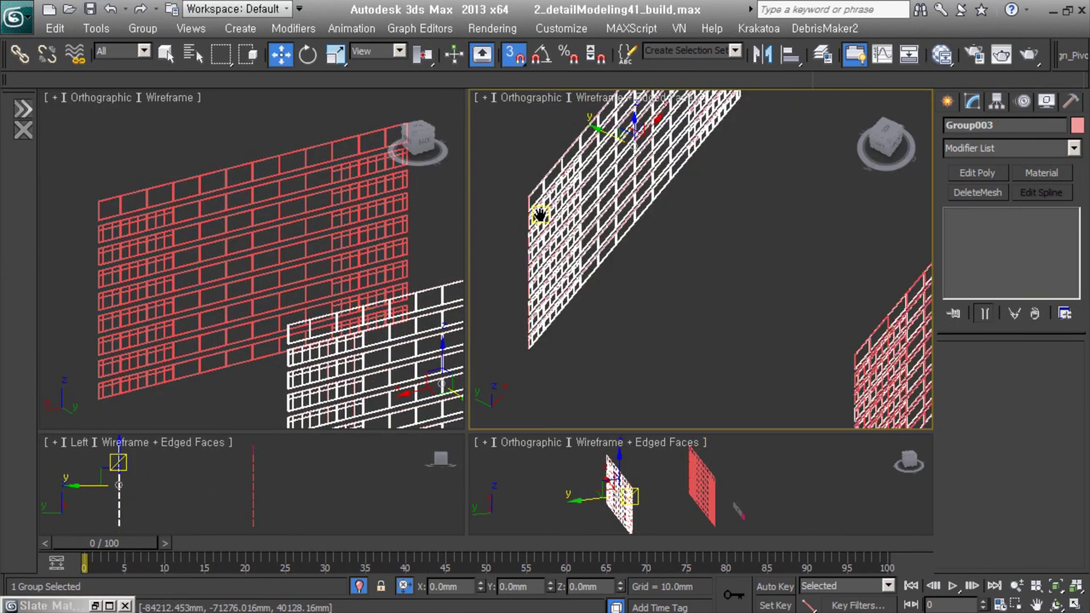
pyautogui.click(633, 335)
pyautogui.moveTo(632, 341)
pyautogui.keyDown('alt'); pyautogui.mouseDown(button='middle')
pyautogui.moveTo(617, 232)
pyautogui.moveTo(731, 350)
pyautogui.mouseUp(button='middle'); pyautogui.keyUp('alt')
pyautogui.hotkey('ctrl', 'a')
pyautogui.hotkey('alt', 'q')
pyautogui.hotkey('ctrl', 'g')
pyautogui.write('N')
pyautogui.press('Return')
# Step: Make a copy of the aerial site plane
pyautogui.press('t')
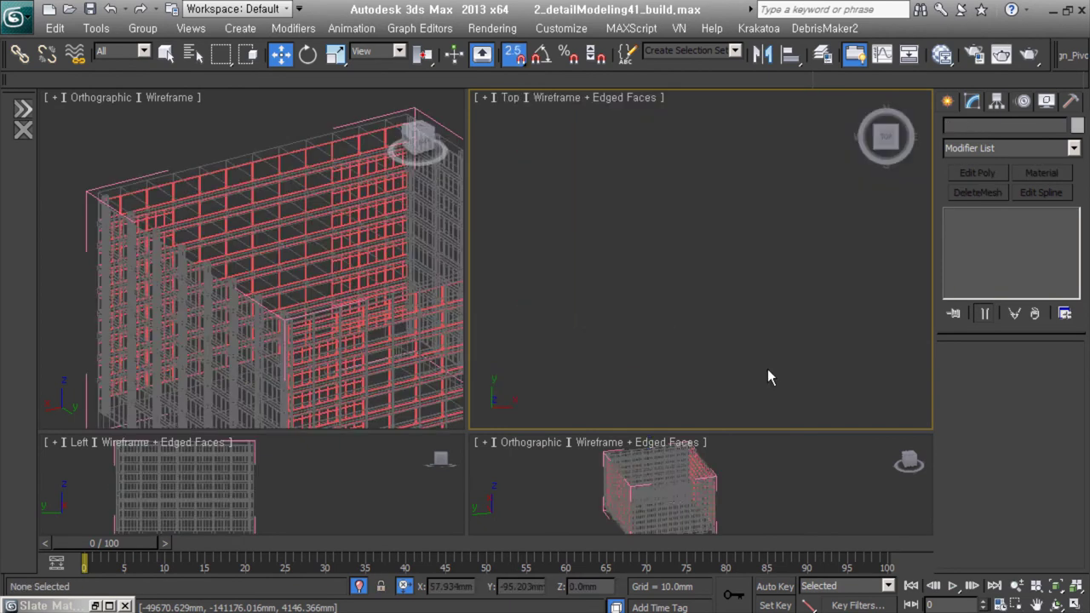
pyautogui.keyDown('alt'); pyautogui.moveTo(723, 414); pyautogui.dragTo(761, 292, button='middle'); pyautogui.keyUp('alt')
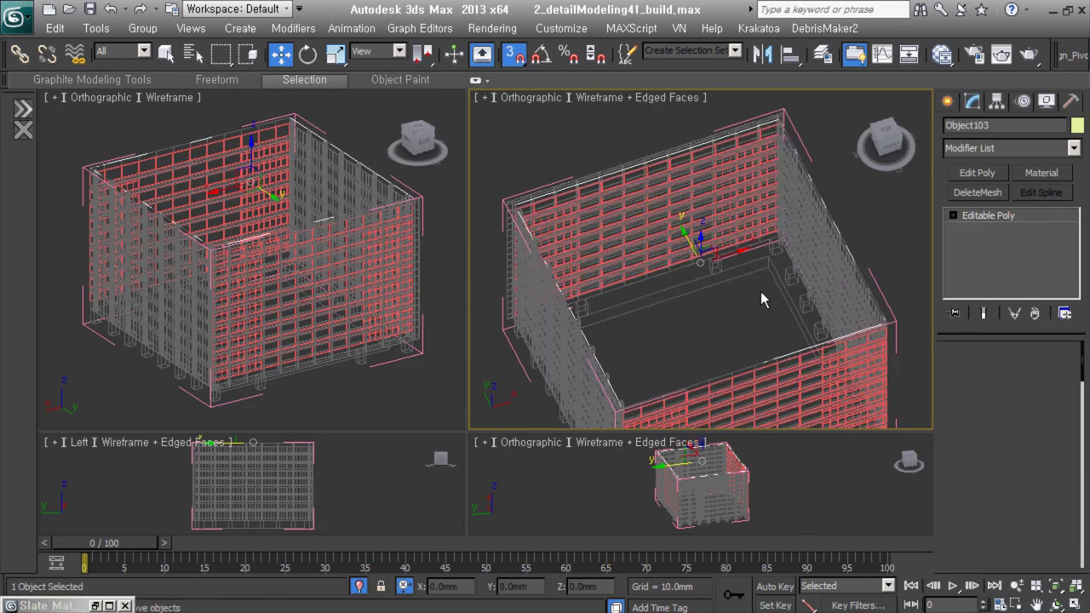
pyautogui.click(761, 291)
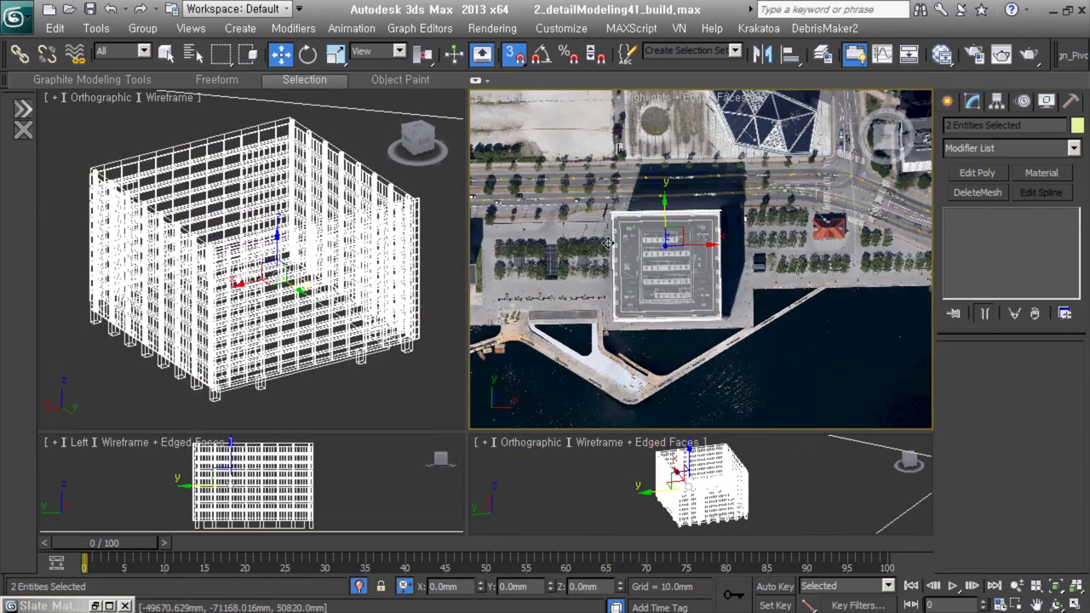
pyautogui.click(677, 275)
pyautogui.keyDown('alt'); pyautogui.moveTo(677, 276); pyautogui.dragTo(669, 243, button='middle'); pyautogui.keyUp('alt')
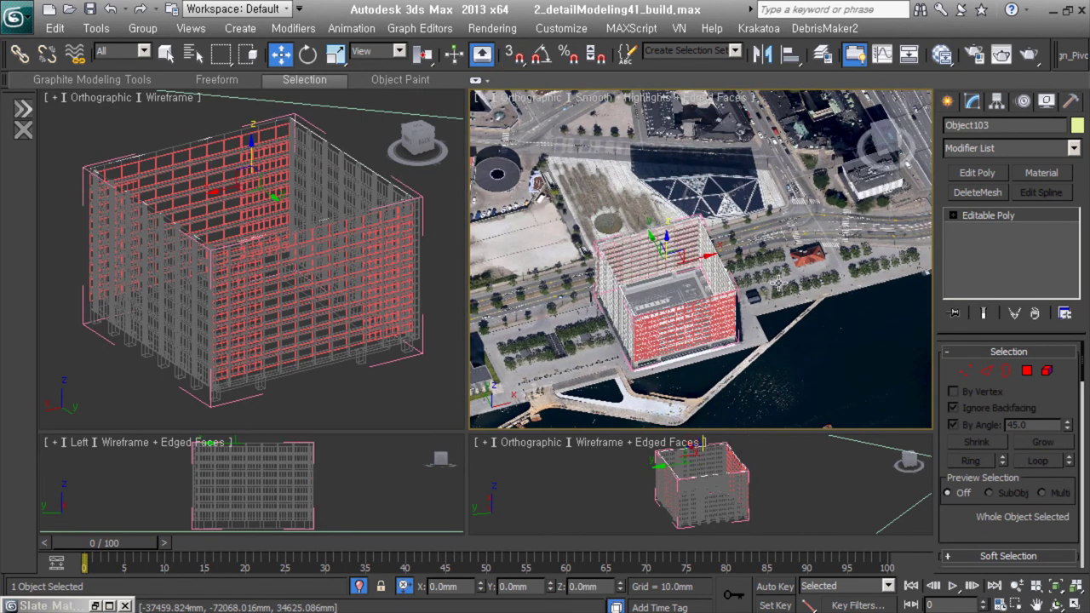
pyautogui.click(778, 284)
pyautogui.keyDown('alt'); pyautogui.moveTo(778, 284); pyautogui.dragTo(792, 256, button='middle'); pyautogui.keyUp('alt')
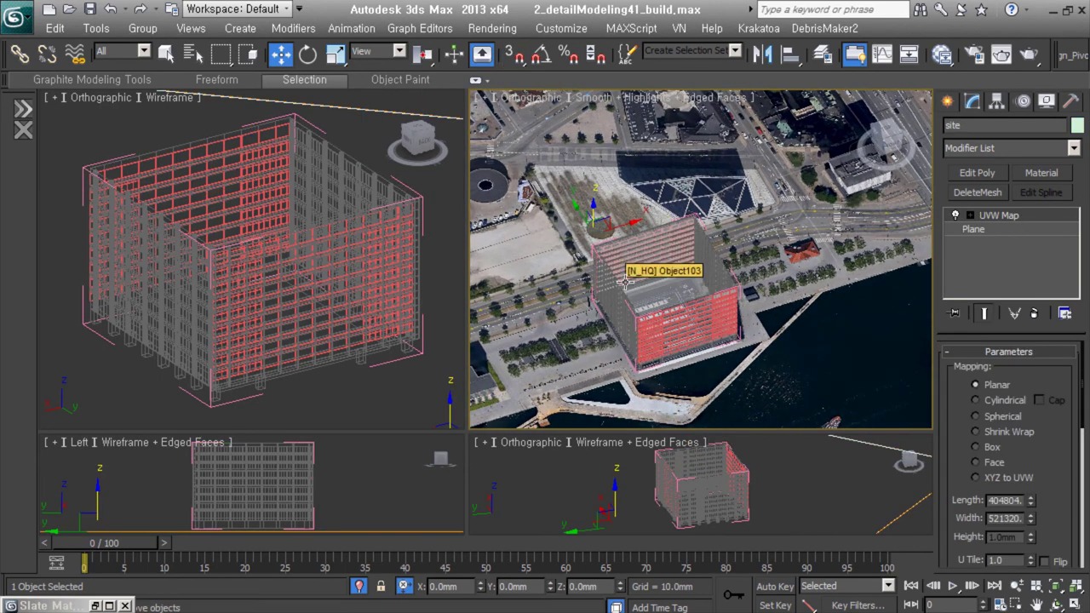
pyautogui.keyDown('shift'); pyautogui.moveTo(787, 335); pyautogui.dragTo(783, 290); pyautogui.keyUp('shift')
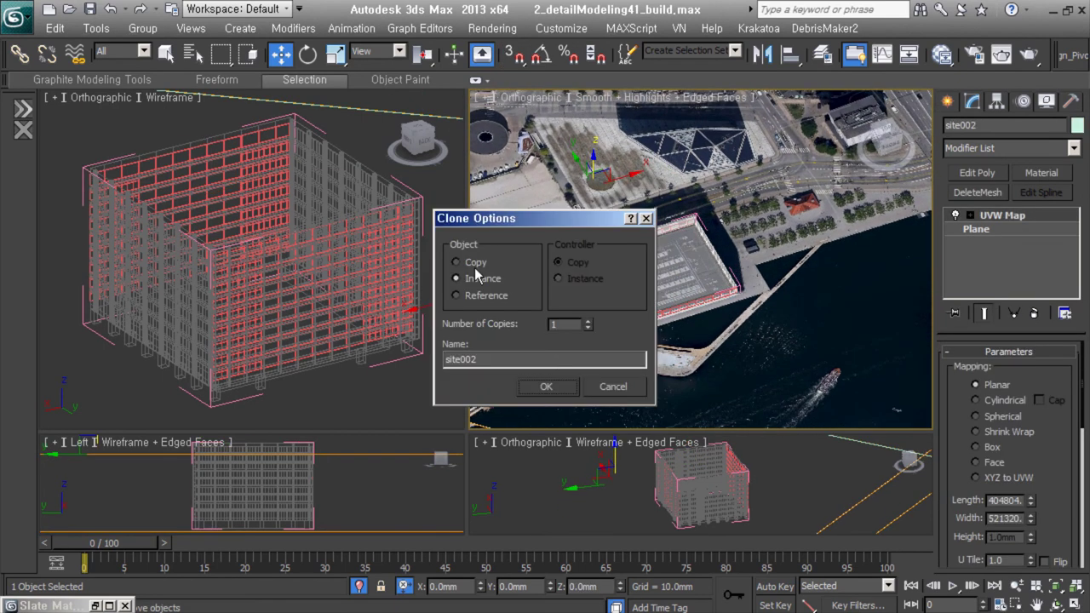
pyautogui.click(546, 386)
pyautogui.click(977, 230)
# Step: Add Edit Poly to the plane copy, attach Object103 matching material IDs, and open the material editor
pyautogui.click(977, 172)
pyautogui.click(969, 424)
pyautogui.click(677, 275)
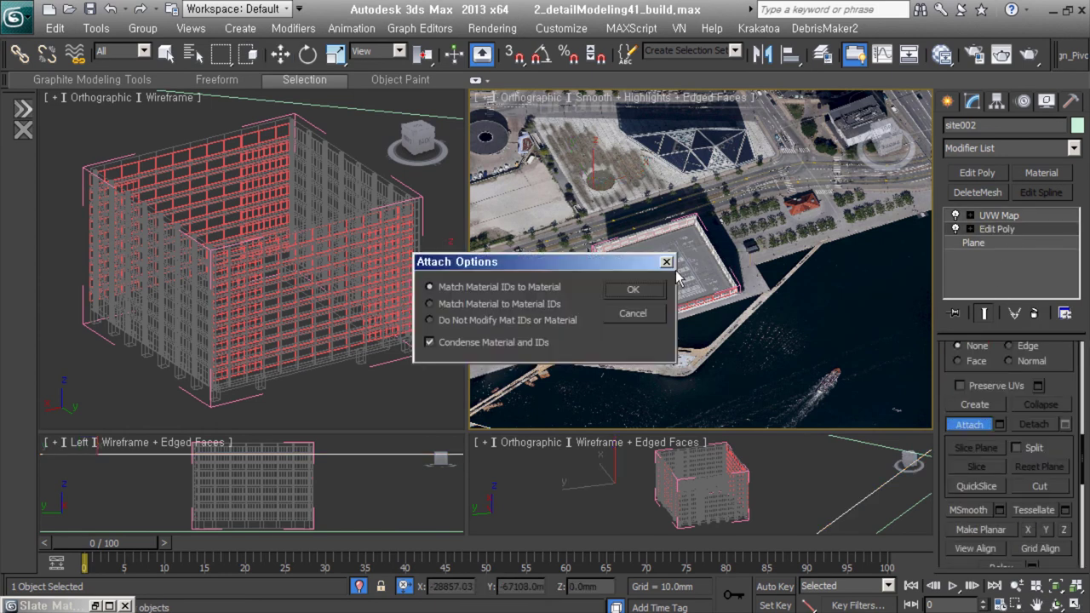
pyautogui.click(633, 289)
pyautogui.press('m')
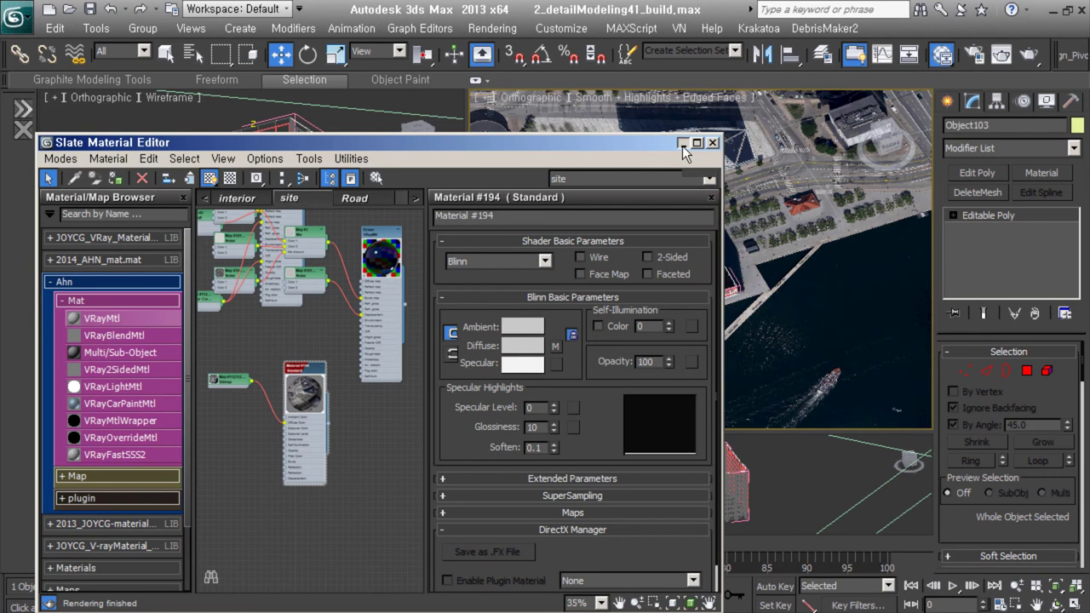
# Step: Minimize the material editor, select and isolate site002, and orbit down onto its roof
pyautogui.click(682, 143)
pyautogui.click(846, 235)
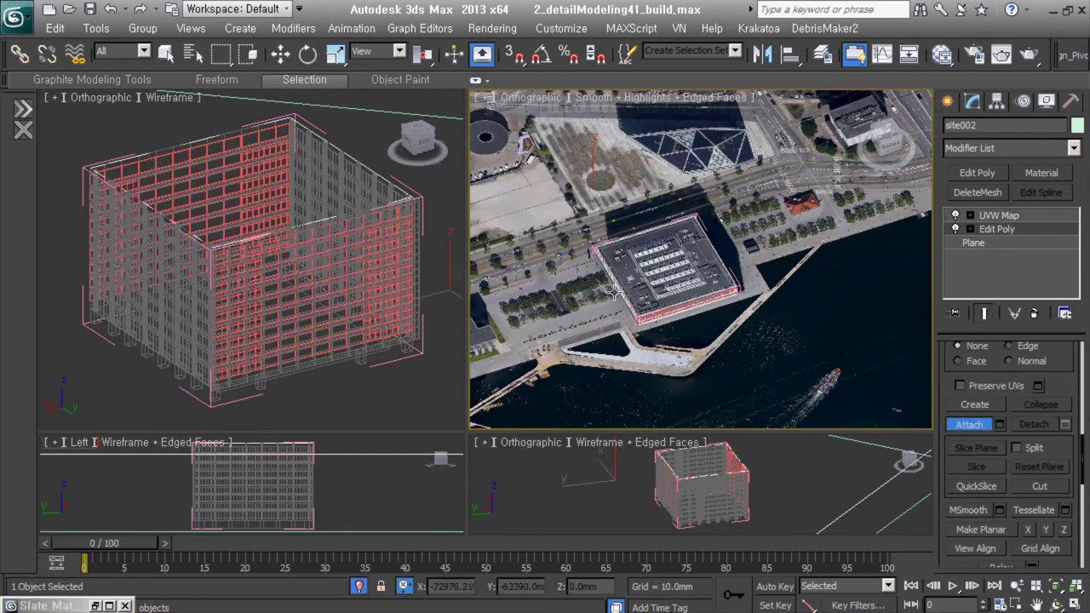
pyautogui.scroll(3, 1076, 297)
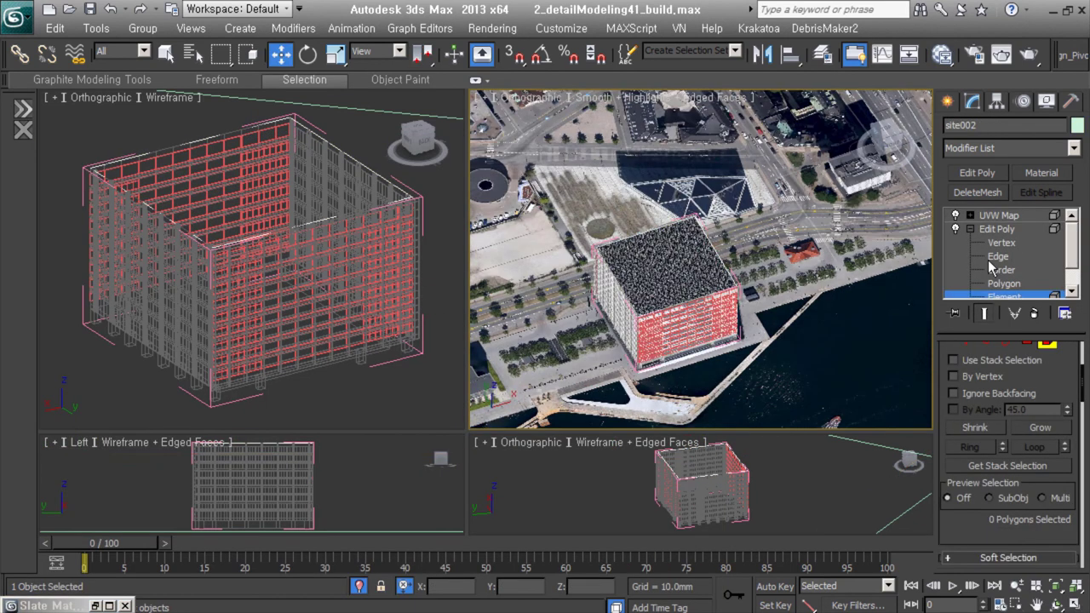
pyautogui.click(999, 215)
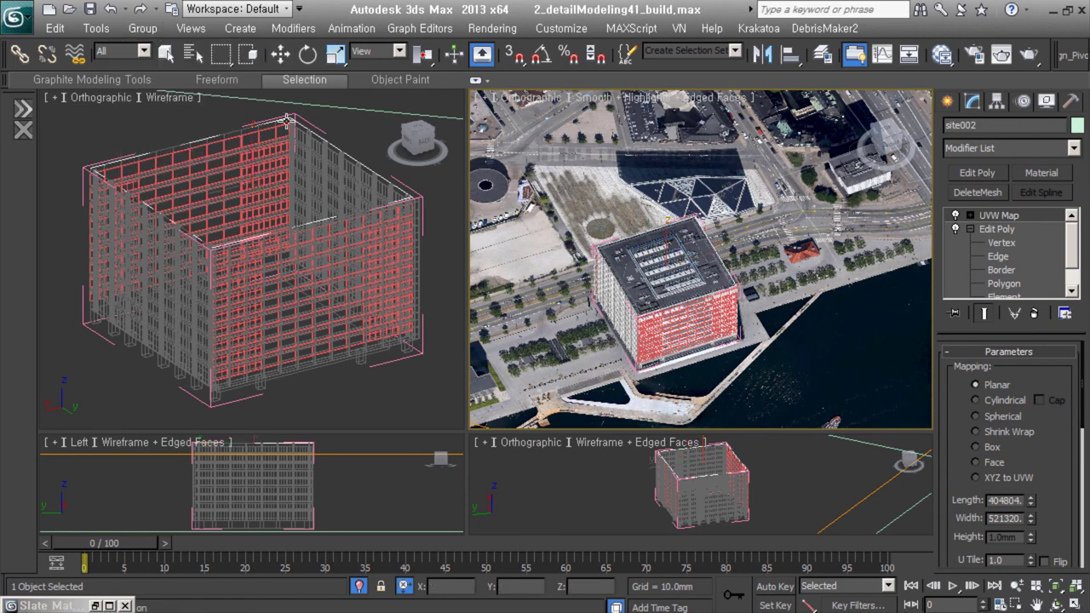
pyautogui.hotkey('alt', 'q')
pyautogui.scroll(3, 727, 268)
pyautogui.scroll(2, 727, 268)
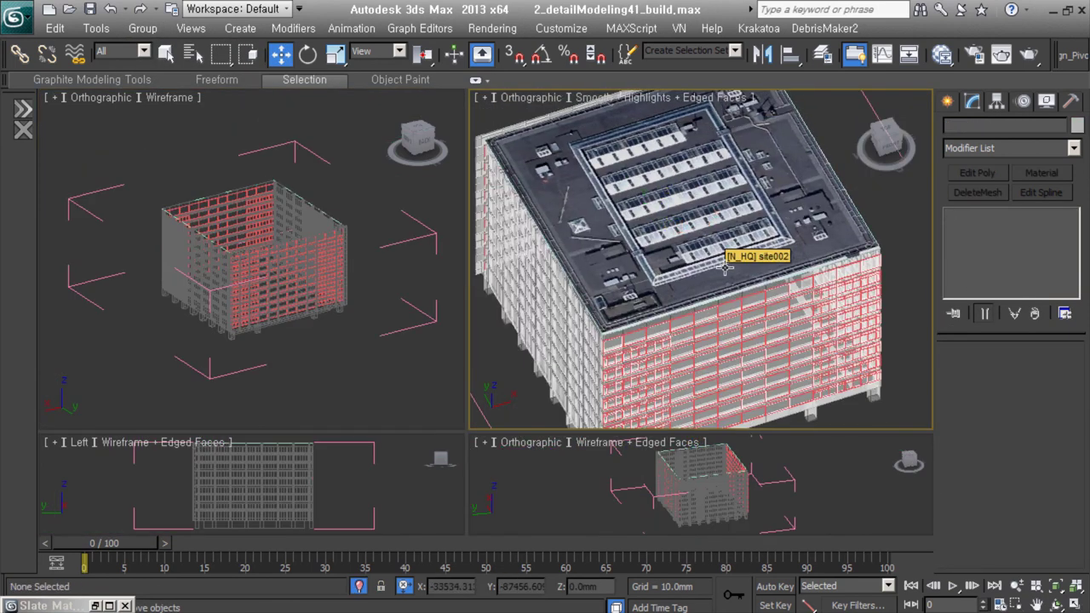
pyautogui.keyDown('alt'); pyautogui.moveTo(725, 268); pyautogui.dragTo(730, 260, button='middle'); pyautogui.keyUp('alt')
pyautogui.scroll(3, 691, 229)
pyautogui.keyDown('alt'); pyautogui.moveTo(692, 229); pyautogui.dragTo(724, 264, button='middle'); pyautogui.keyUp('alt')
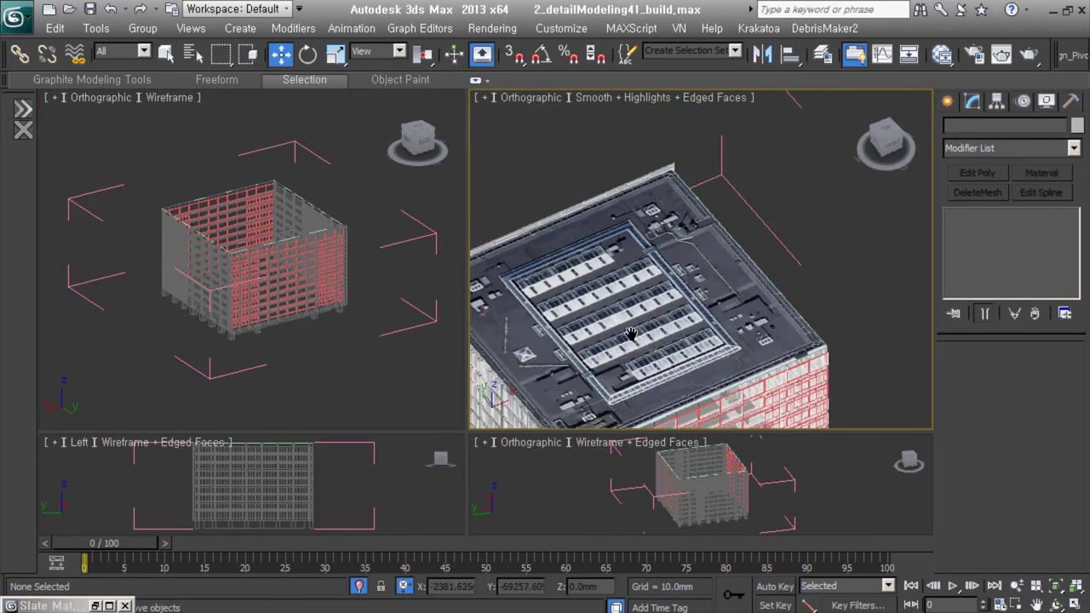
pyautogui.scroll(-2, 736, 278)
# Step: Collapse site002's Edit Poly modifier into the base mesh
pyautogui.press('t')
pyautogui.click(655, 345)
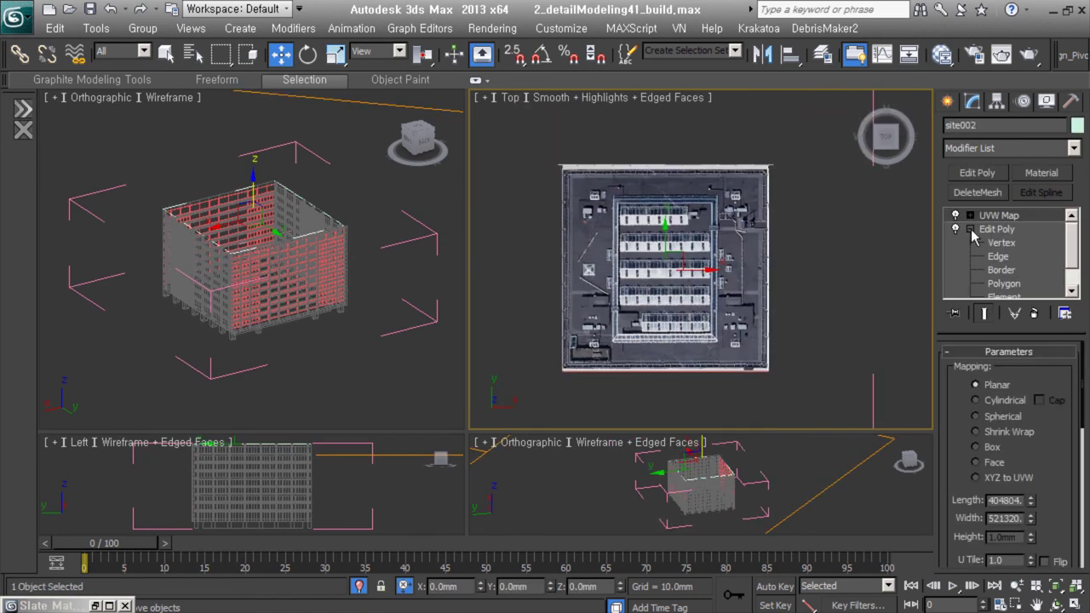
pyautogui.rightClick(1023, 236)
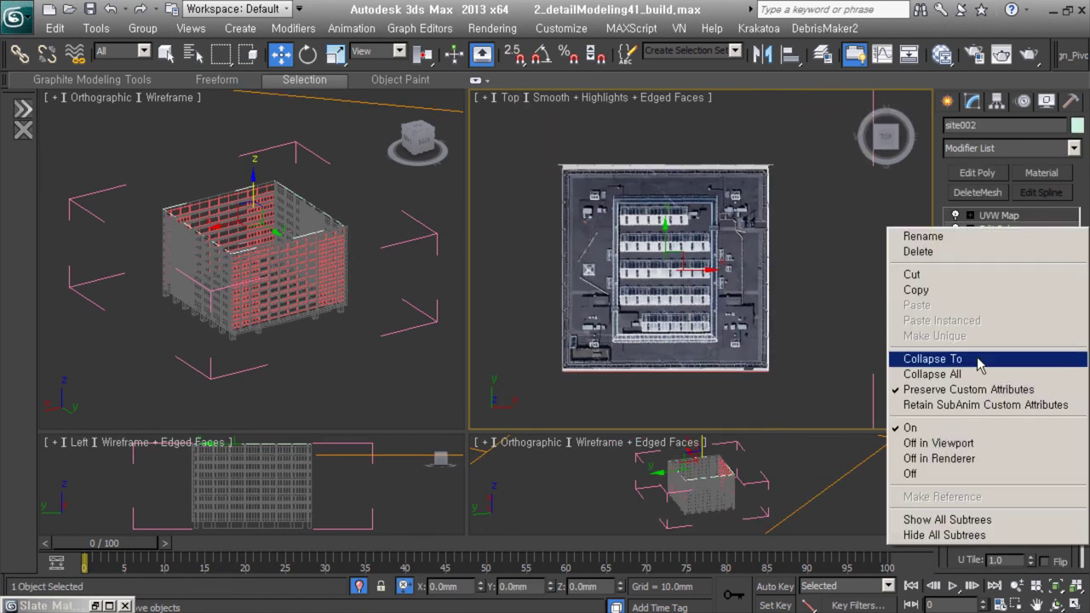
pyautogui.click(979, 361)
pyautogui.click(988, 230)
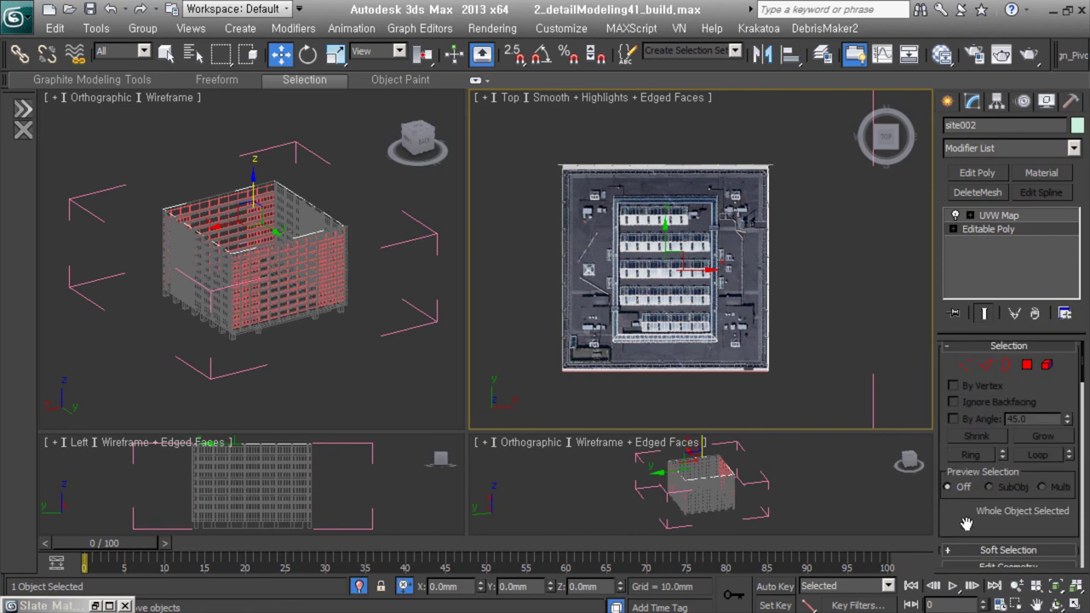
# Step: Connect the roof edges to cut it along the skylight rows
pyautogui.scroll(3, 679, 296)
pyautogui.press('2')
pyautogui.scroll(-5, 986, 374)
pyautogui.scroll(-5, 980, 426)
pyautogui.scroll(2, 790, 269)
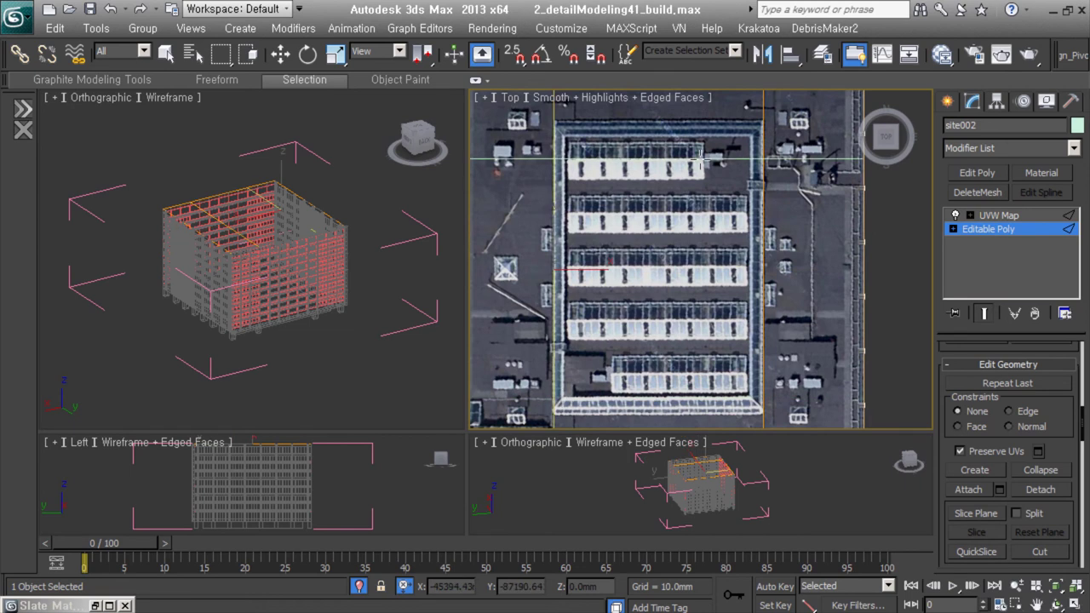
pyautogui.scroll(-2, 756, 392)
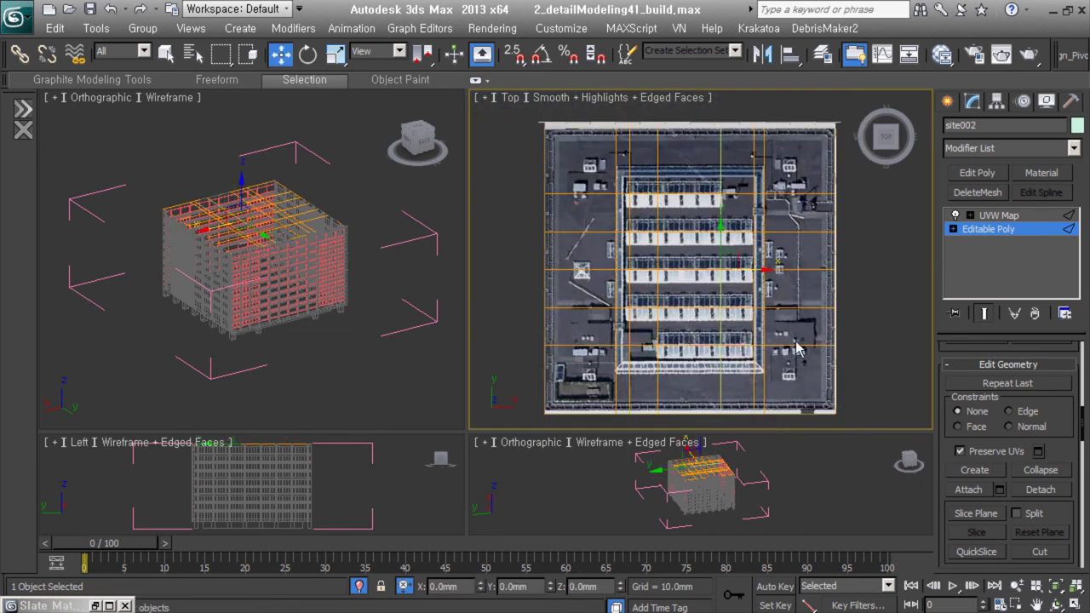
pyautogui.rightClick(707, 275)
pyautogui.click(587, 324)
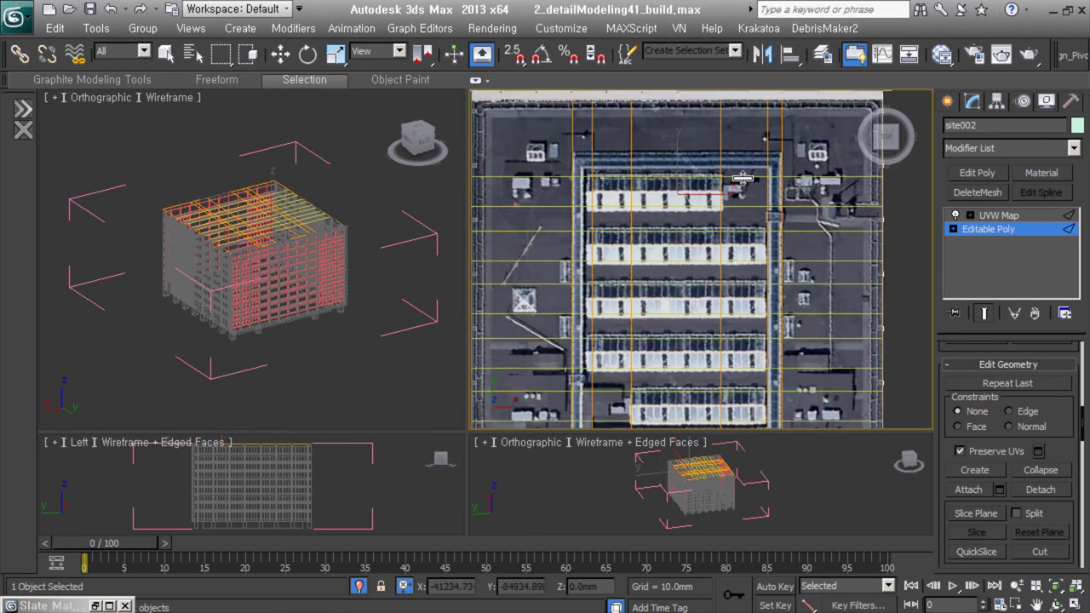
# Step: Select the five skylight strip polygons and detach them as Object117
pyautogui.click(980, 284)
pyautogui.click(982, 314)
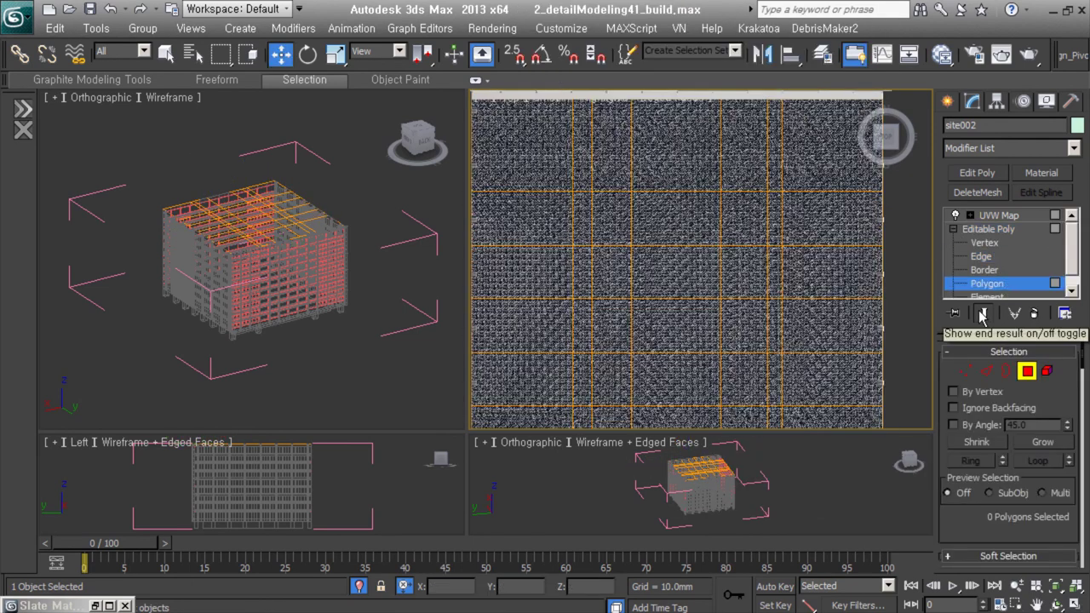
pyautogui.rightClick(645, 244)
pyautogui.click(635, 187)
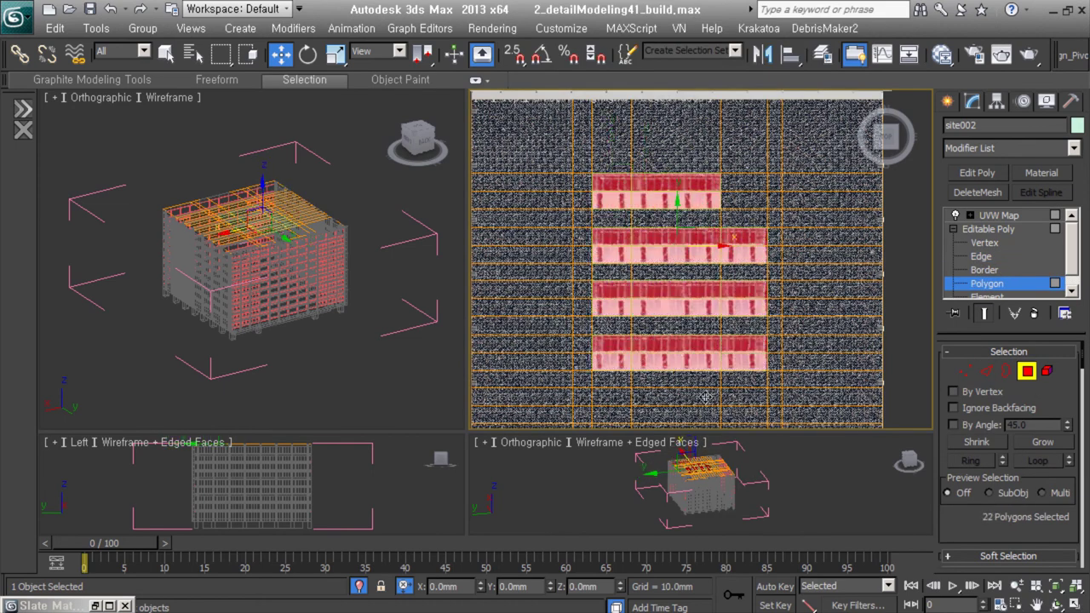
pyautogui.rightClick(784, 329)
pyautogui.click(596, 389)
pyautogui.keyDown('alt'); pyautogui.moveTo(689, 323); pyautogui.dragTo(763, 341, button='middle'); pyautogui.keyUp('alt')
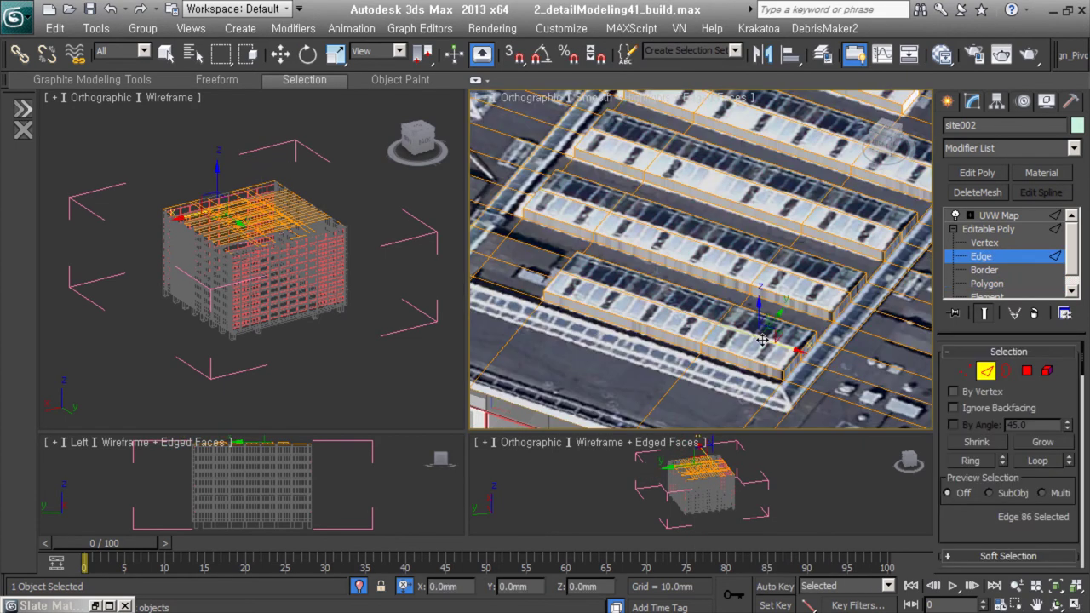
pyautogui.keyDown('alt'); pyautogui.moveTo(849, 219); pyautogui.dragTo(678, 222, button='middle'); pyautogui.keyUp('alt')
pyautogui.keyDown('ctrl'); pyautogui.click(678, 222); pyautogui.keyUp('ctrl')
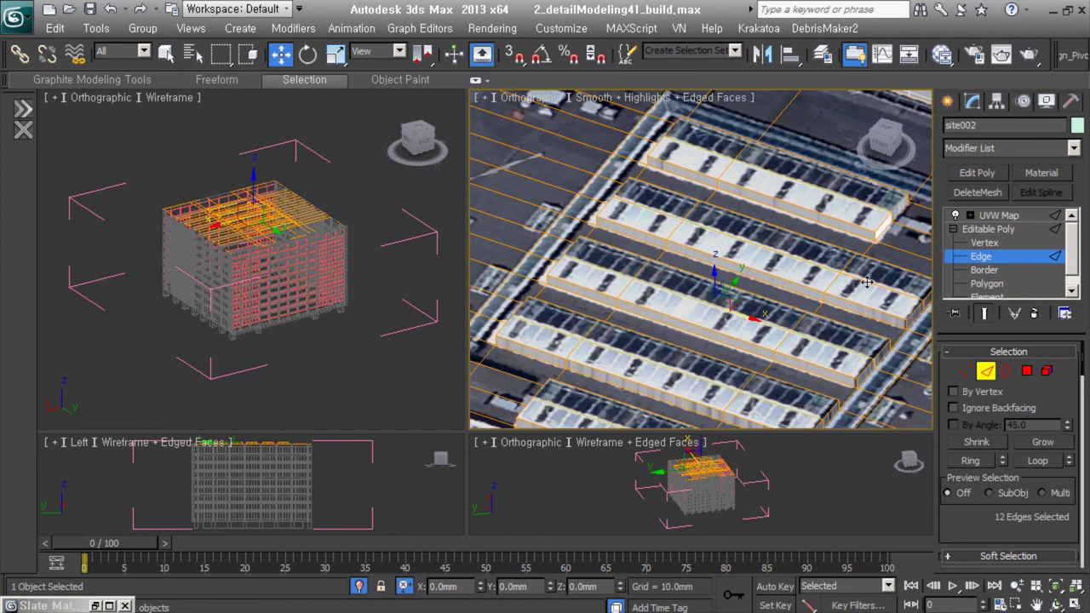
pyautogui.keyDown('alt'); pyautogui.moveTo(867, 282); pyautogui.dragTo(723, 316, button='middle'); pyautogui.keyUp('alt')
pyautogui.press('4')
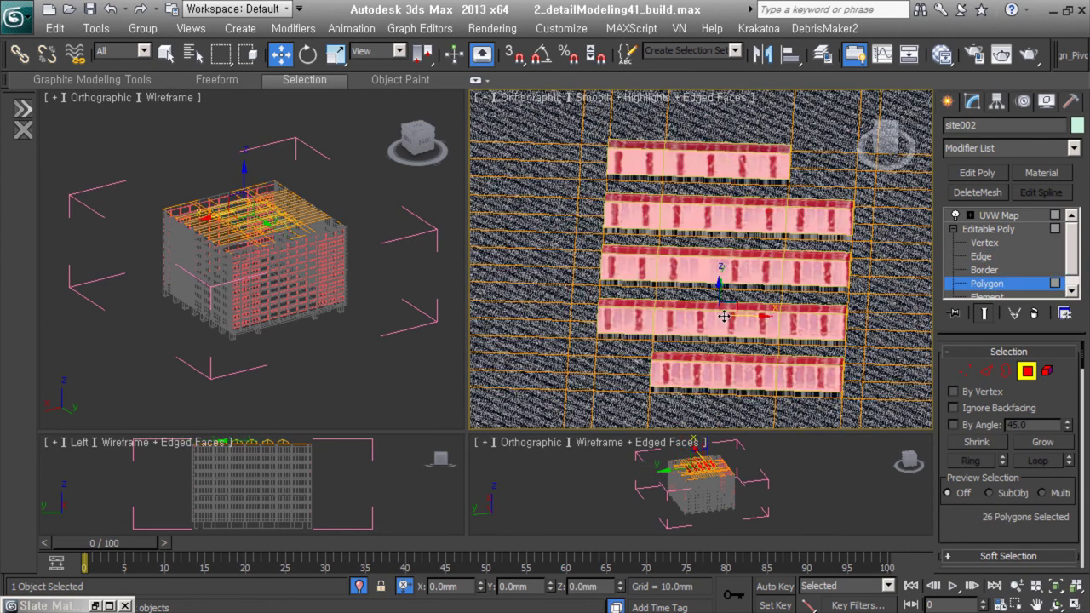
pyautogui.click(596, 316)
pyautogui.click(836, 375)
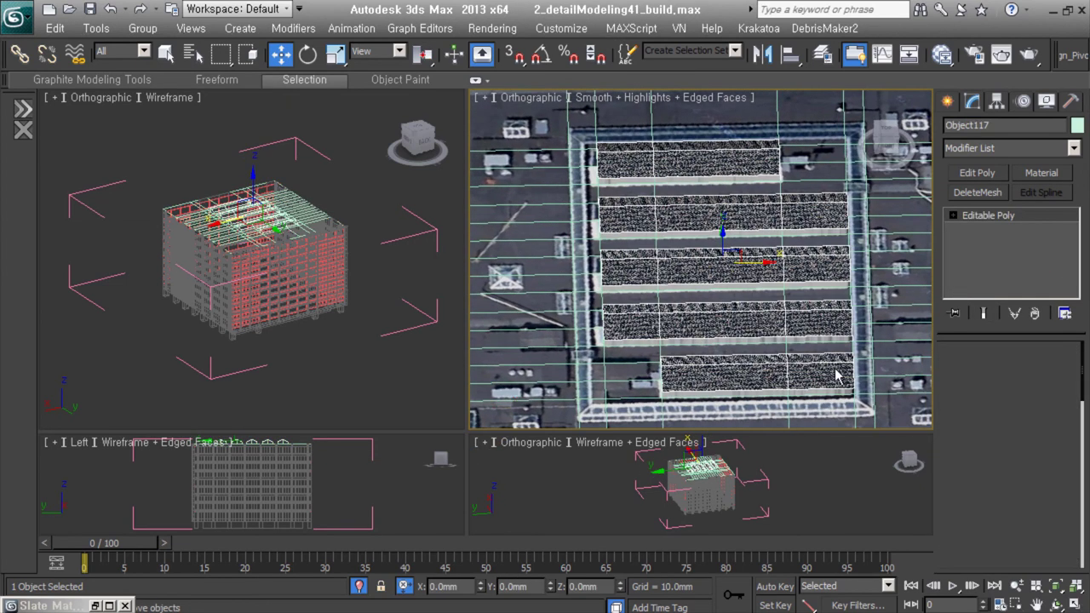
# Step: Connect edges to split the skylights into panes and detach the panes as glass
pyautogui.rightClick(817, 268)
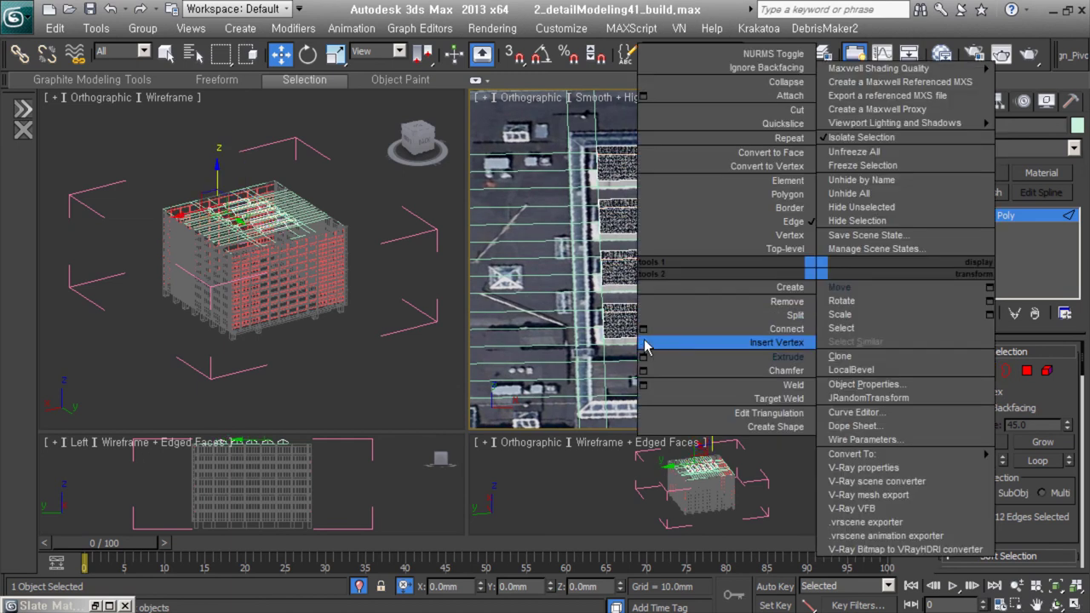
pyautogui.click(643, 329)
pyautogui.rightClick(724, 315)
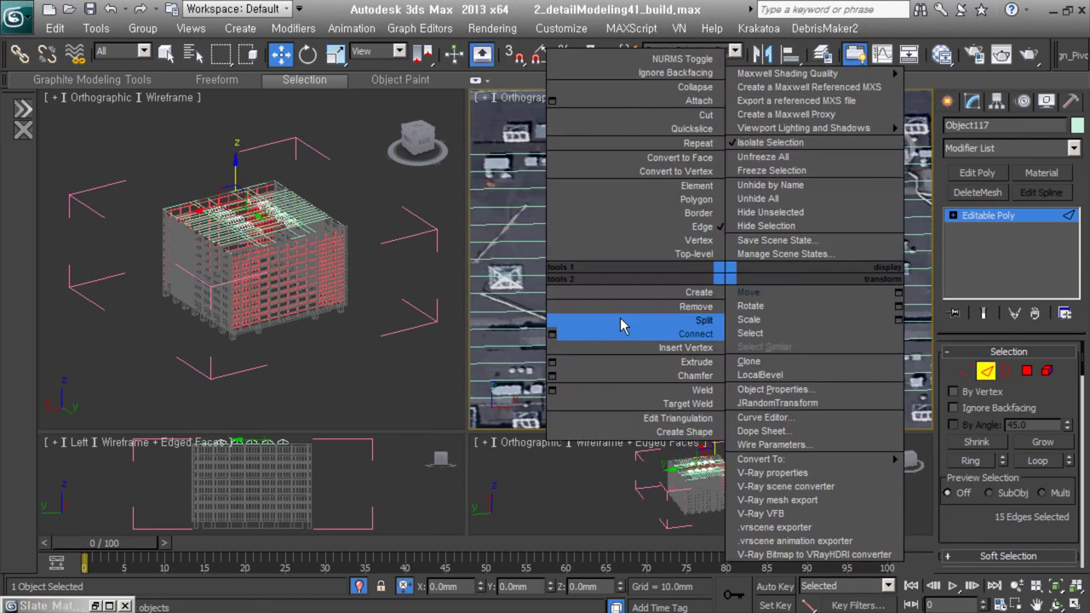
pyautogui.press('Escape')
pyautogui.keyDown('alt'); pyautogui.moveTo(698, 255); pyautogui.dragTo(741, 273, button='middle'); pyautogui.keyUp('alt')
pyautogui.press('4')
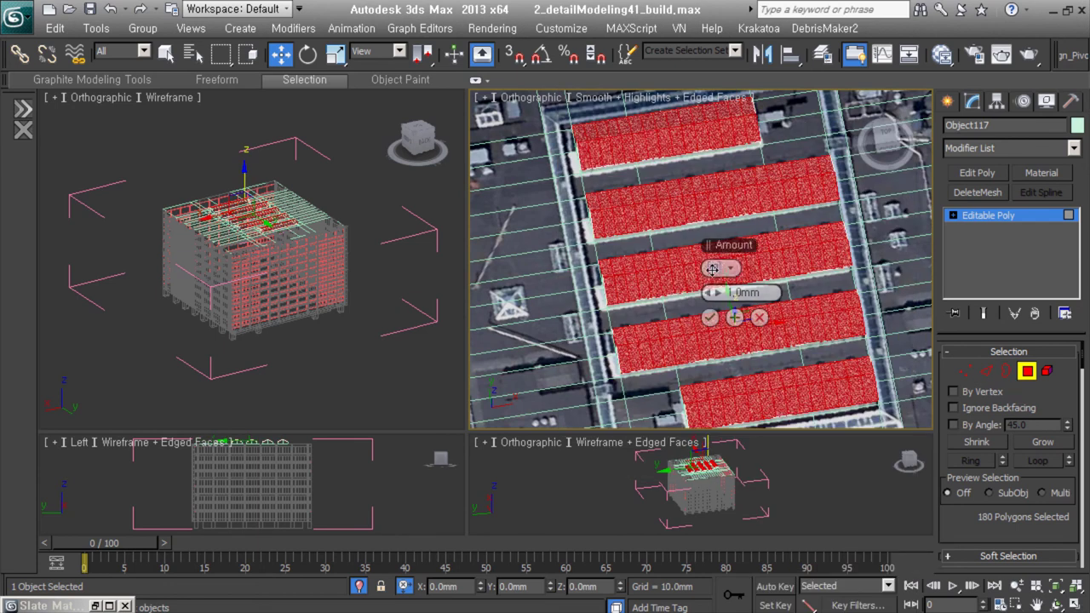
pyautogui.scroll(3, 707, 282)
pyautogui.click(602, 326)
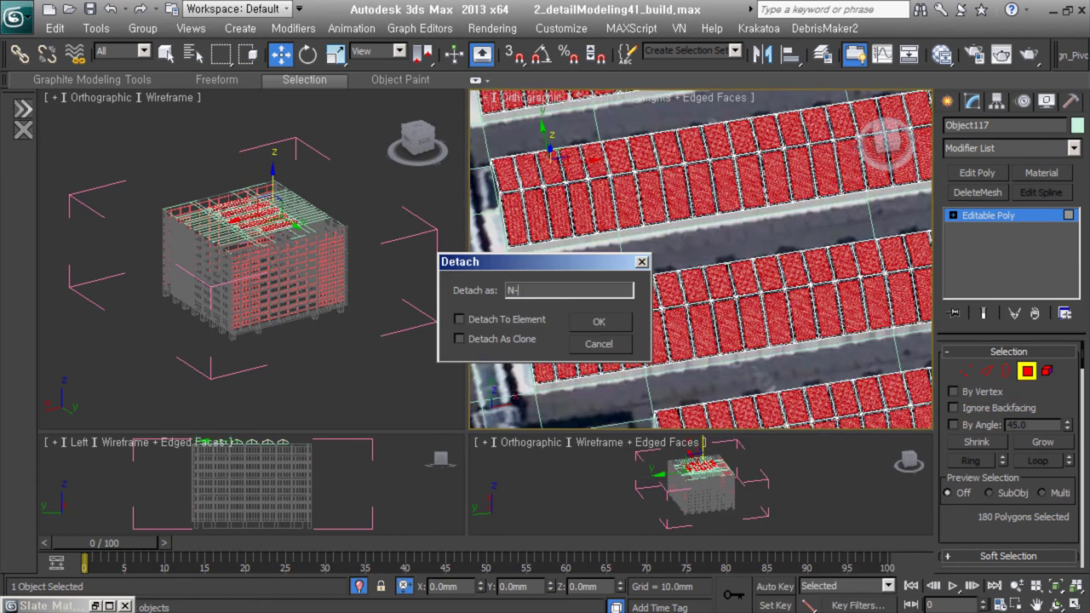
pyautogui.click(599, 321)
# Step: Give the glass panes an 8 mm Shell and group the skylight objects
pyautogui.scroll(3, 550, 362)
pyautogui.doubleClick(1034, 375)
pyautogui.write('8')
pyautogui.press('Tab')
pyautogui.hotkey('ctrl', 'z')
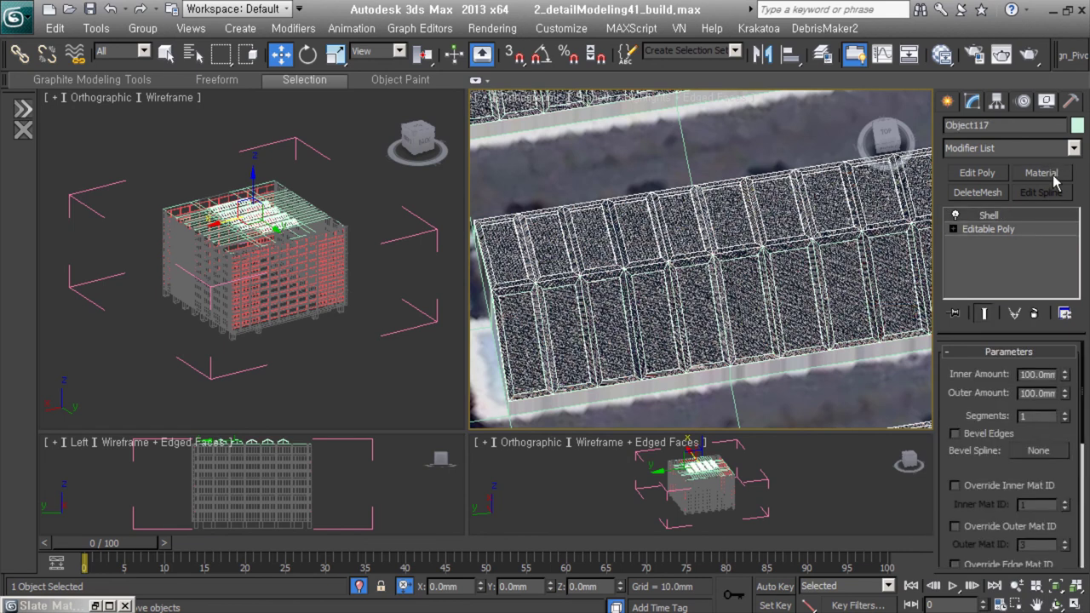
pyautogui.hotkey('ctrl', 'g')
# Step: In a new 'building' material view, connect a new V-Ray material to the multi-material's slot 2
pyautogui.press('Return')
pyautogui.write('m')
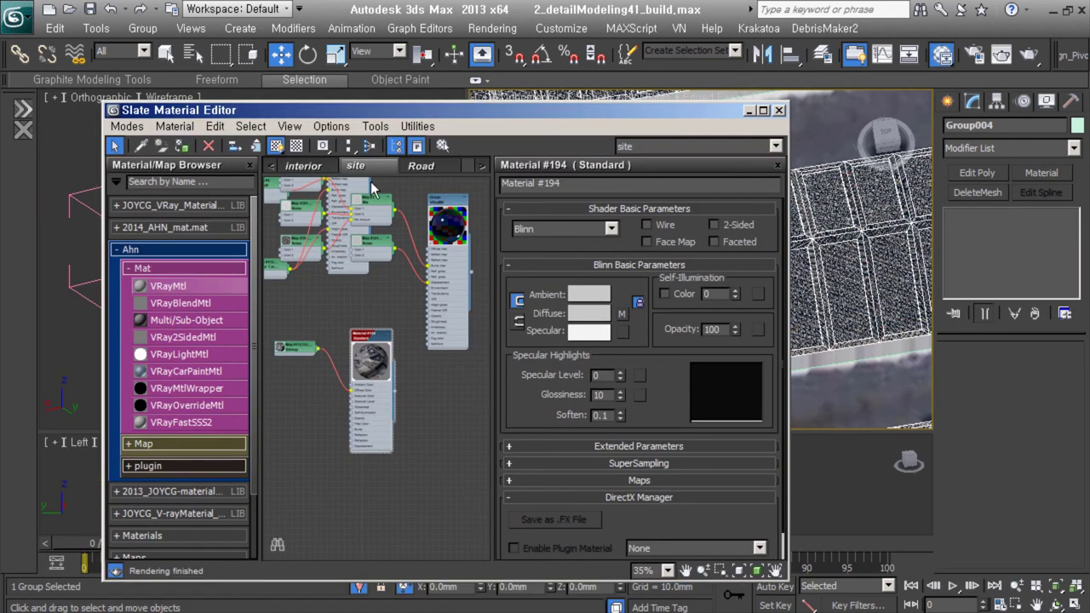
pyautogui.write('building')
pyautogui.press('Return')
pyautogui.moveTo(187, 319); pyautogui.dragTo(358, 272)
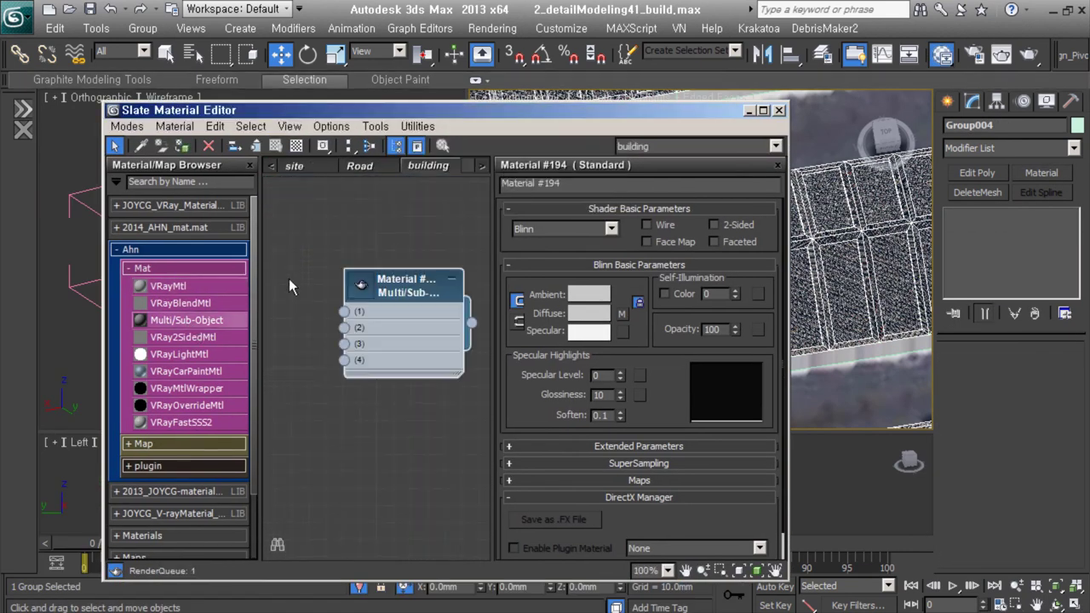
pyautogui.click(271, 164)
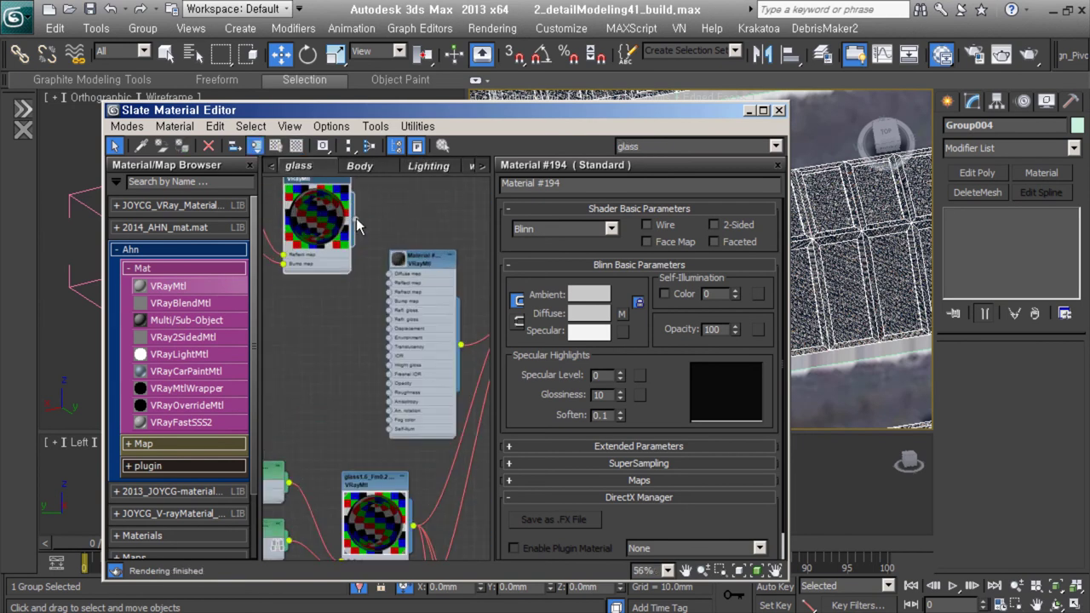
pyautogui.rightClick(358, 222)
pyautogui.rightClick(358, 225)
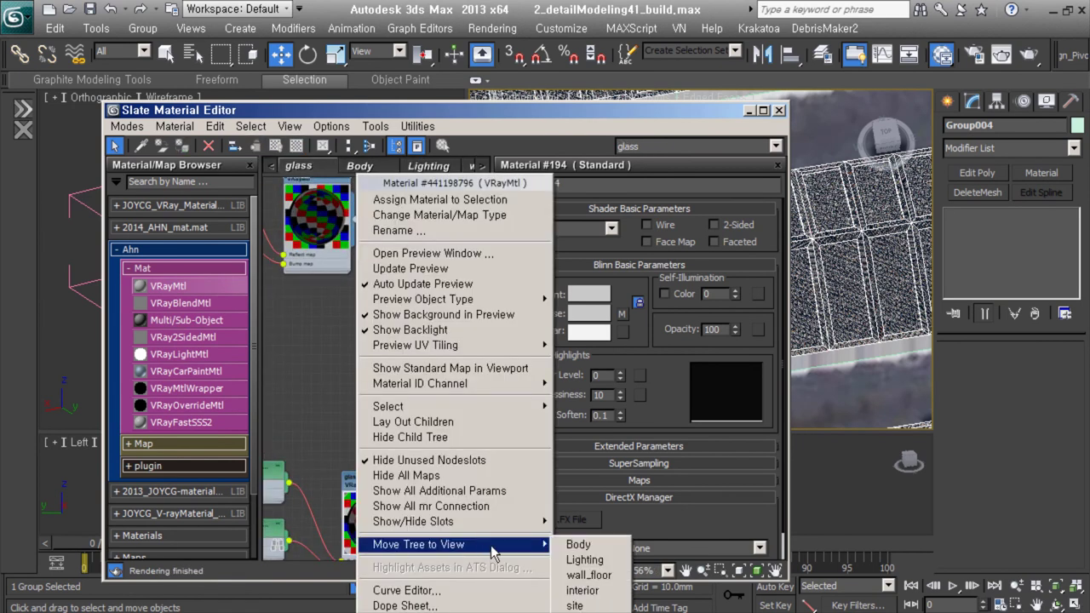
pyautogui.click(579, 605)
pyautogui.doubleClick(460, 315)
pyautogui.moveTo(167, 286); pyautogui.dragTo(354, 430)
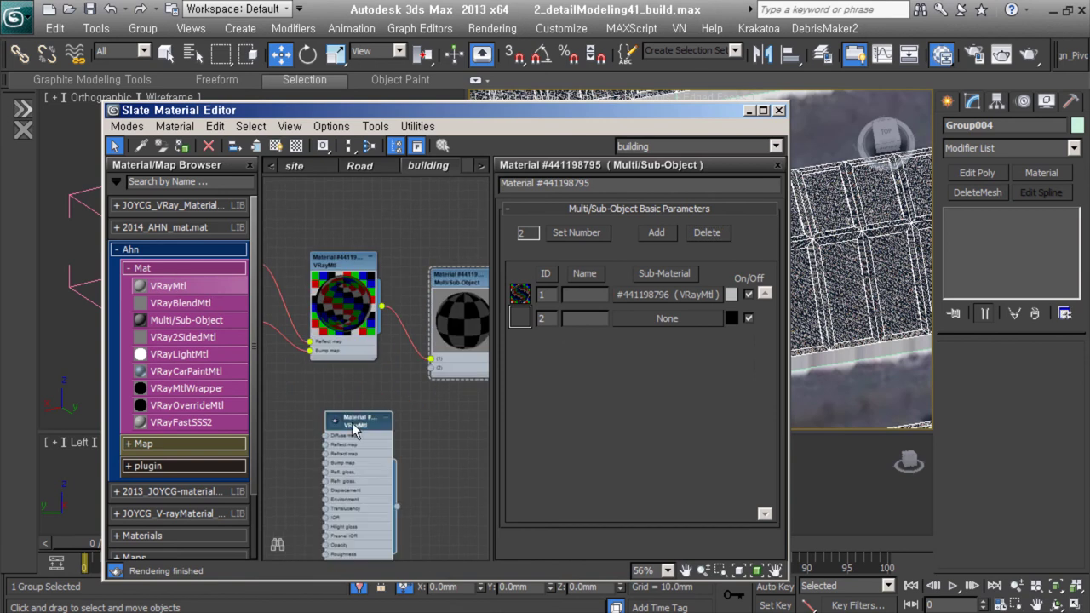
pyautogui.moveTo(432, 375); pyautogui.dragTo(410, 378)
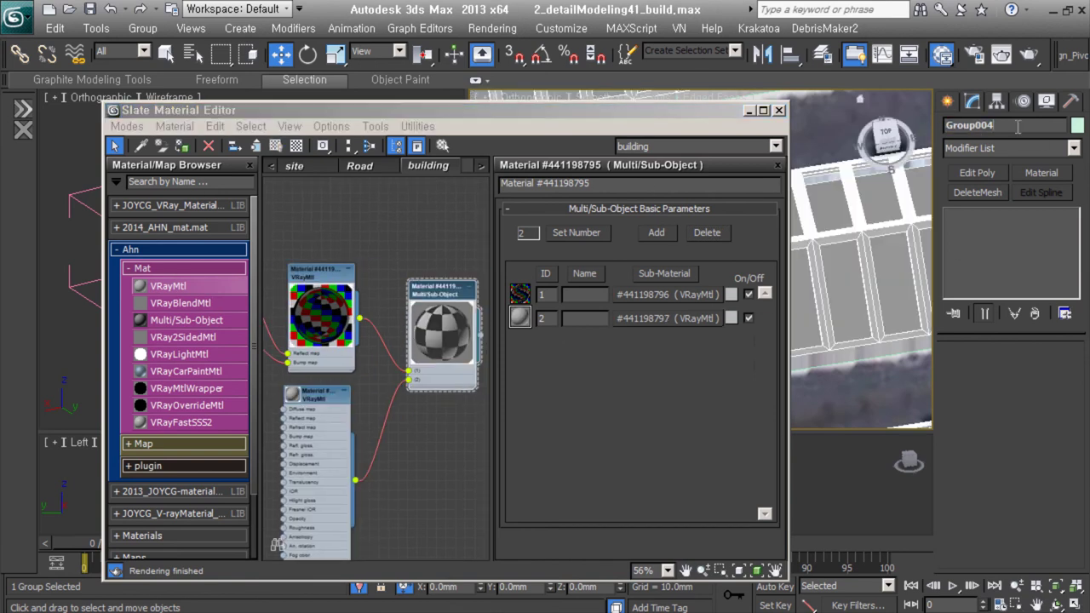
# Step: Minimize the Slate Material Editor and orbit and zoom out to frame the whole building
pyautogui.click(750, 110)
pyautogui.keyDown('alt'); pyautogui.moveTo(767, 256); pyautogui.dragTo(813, 309, button='middle'); pyautogui.keyUp('alt')
pyautogui.scroll(-4, 805, 324)
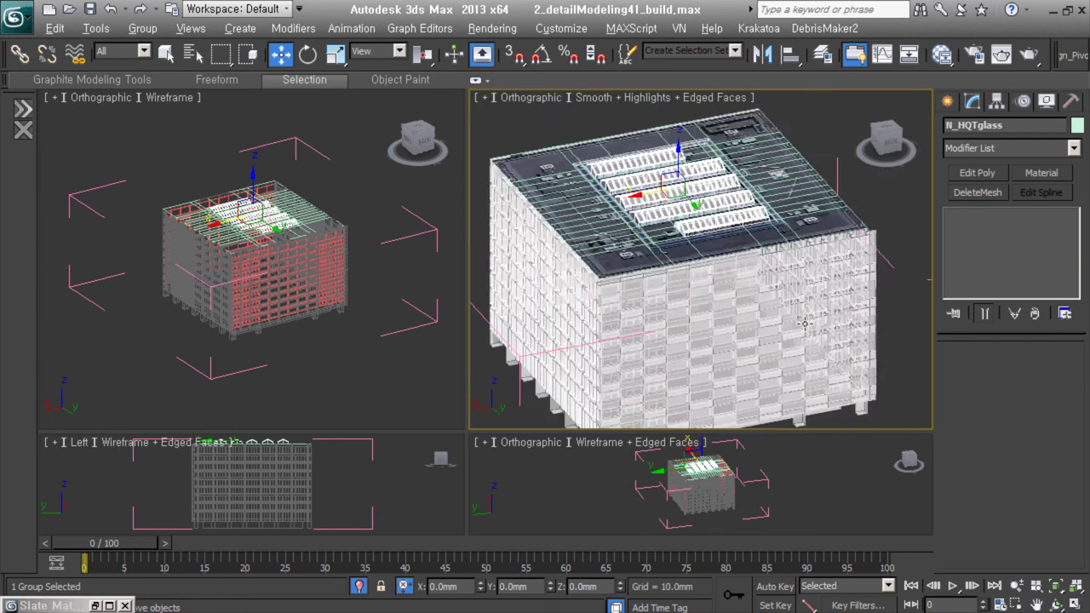
# Step: Select the ground-floor object Object095 and frame it in the Top view
pyautogui.click(805, 324)
pyautogui.scroll(3, 766, 340)
pyautogui.scroll(2, 633, 368)
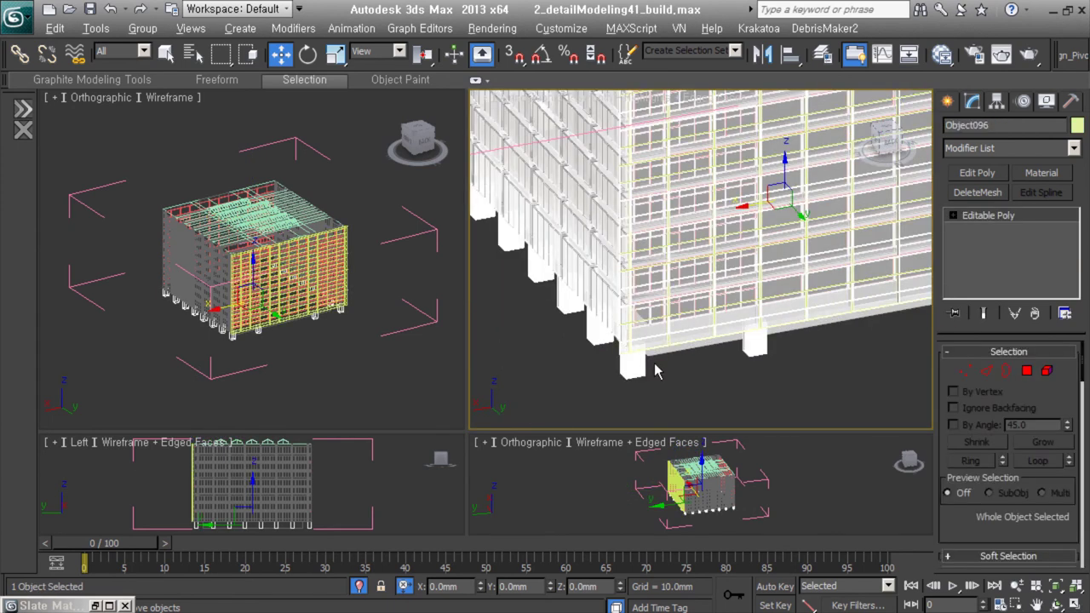
pyautogui.press('m')
pyautogui.click(750, 111)
pyautogui.moveTo(627, 386)
pyautogui.keyDown('alt'); pyautogui.mouseDown(button='middle')
pyautogui.moveTo(772, 316)
pyautogui.moveTo(699, 256)
pyautogui.moveTo(640, 310)
pyautogui.moveTo(699, 349)
pyautogui.moveTo(502, 329)
pyautogui.mouseUp(button='middle'); pyautogui.keyUp('alt')
pyautogui.click(687, 302)
pyautogui.press('4')
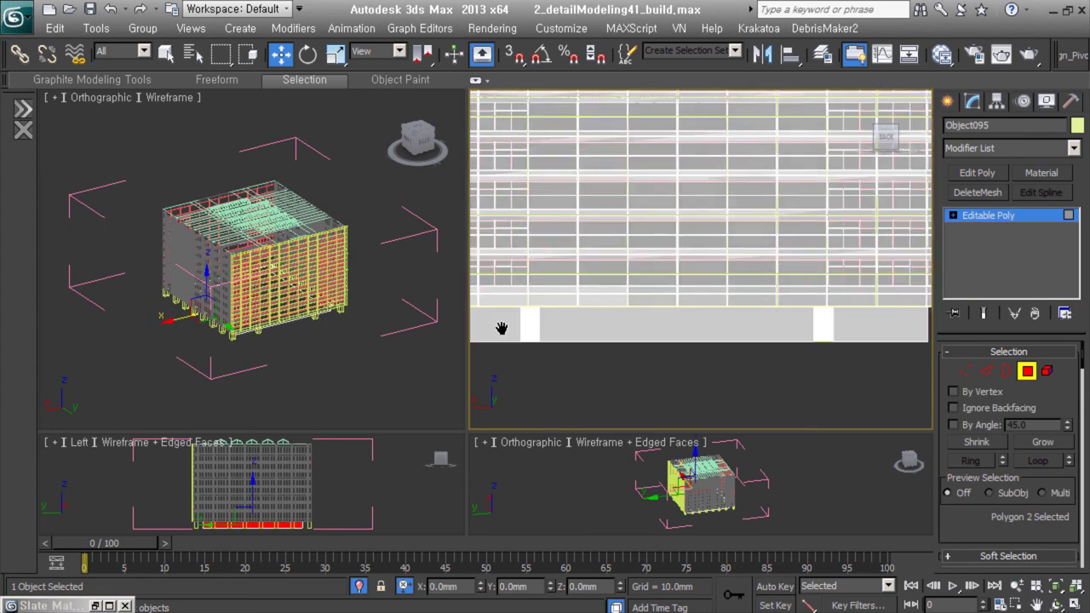
pyautogui.press('4')
pyautogui.press('t')
pyautogui.press('z')
# Step: Draw a Standard Primitives plane, Plane4220, with 6 width segments beside the ground floor
pyautogui.click(948, 102)
pyautogui.click(974, 128)
pyautogui.click(953, 128)
pyautogui.click(1041, 281)
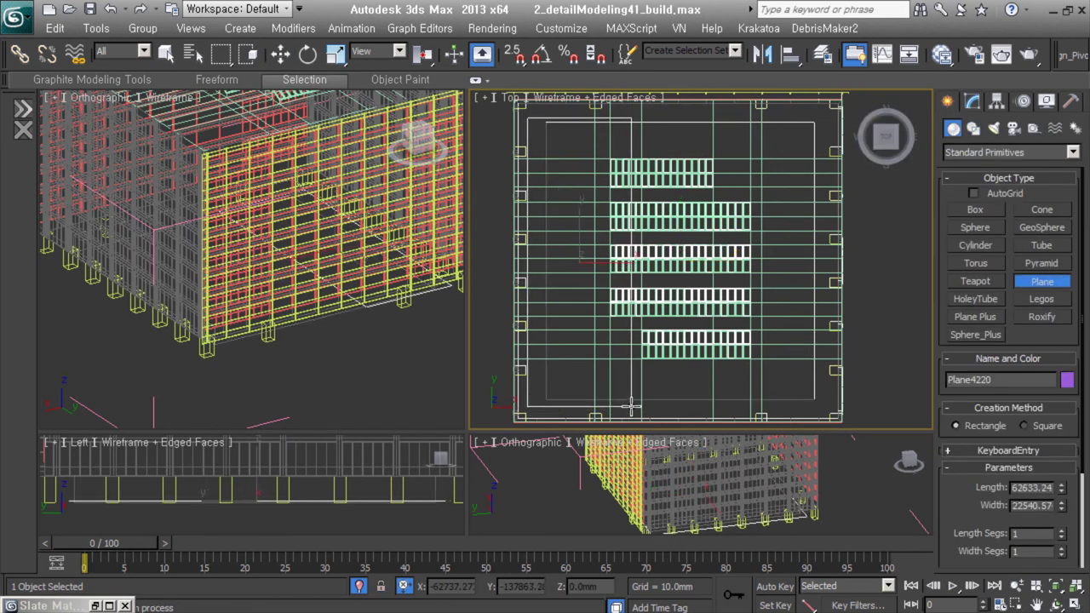
pyautogui.scroll(-3, 1064, 490)
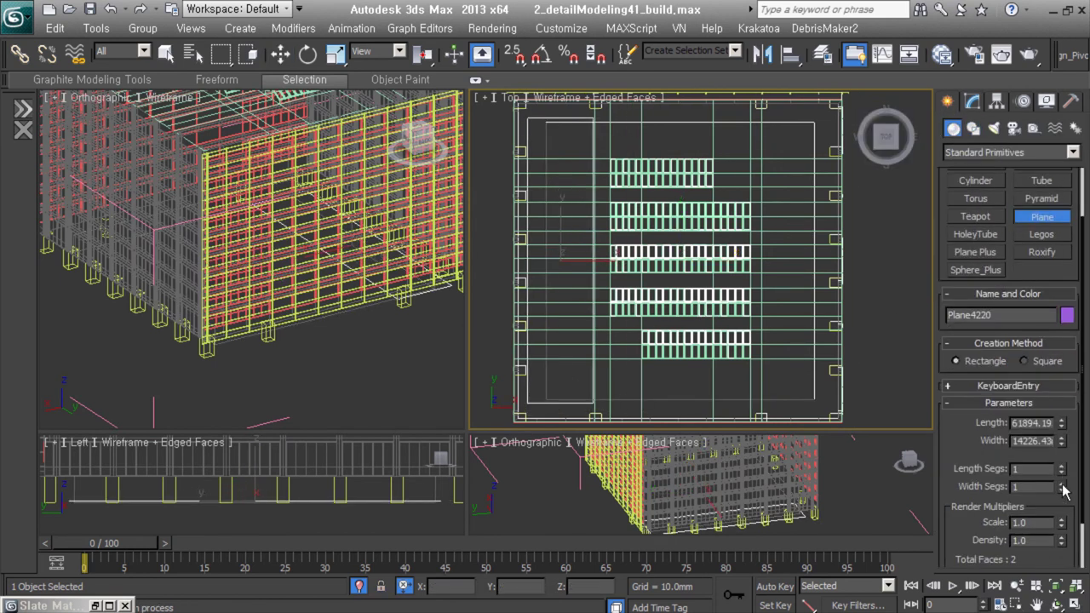
pyautogui.rightClick(490, 228)
pyautogui.keyDown('alt'); pyautogui.moveTo(681, 256); pyautogui.dragTo(852, 299, button='middle'); pyautogui.keyUp('alt')
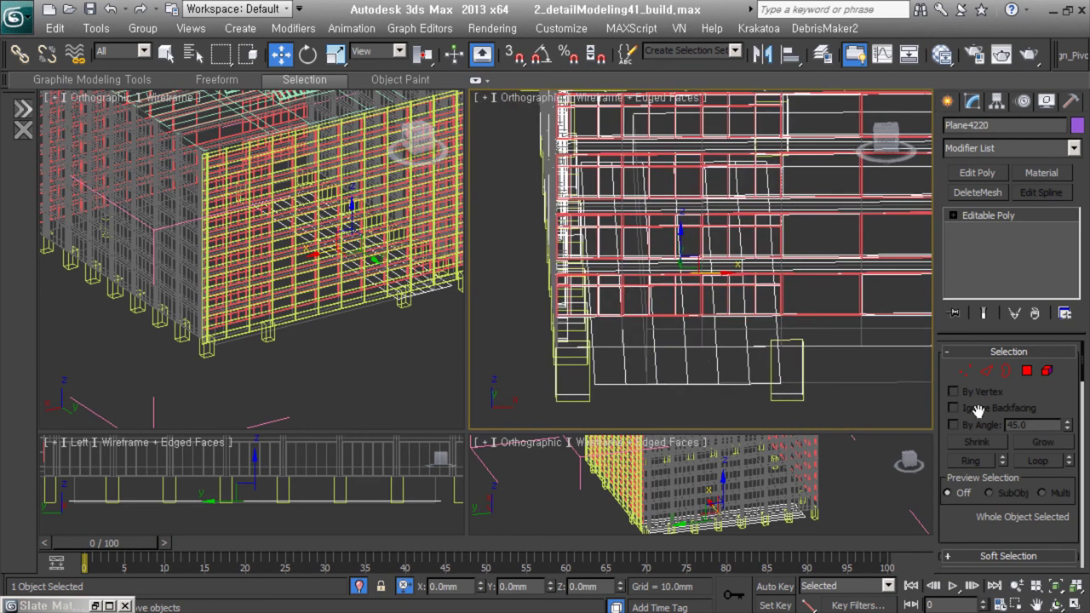
# Step: Flatten Plane4220's polygons with the Scale tool as an Editable Poly
pyautogui.press('2')
pyautogui.scroll(-2, 880, 390)
pyautogui.press('z')
pyautogui.click(1073, 148)
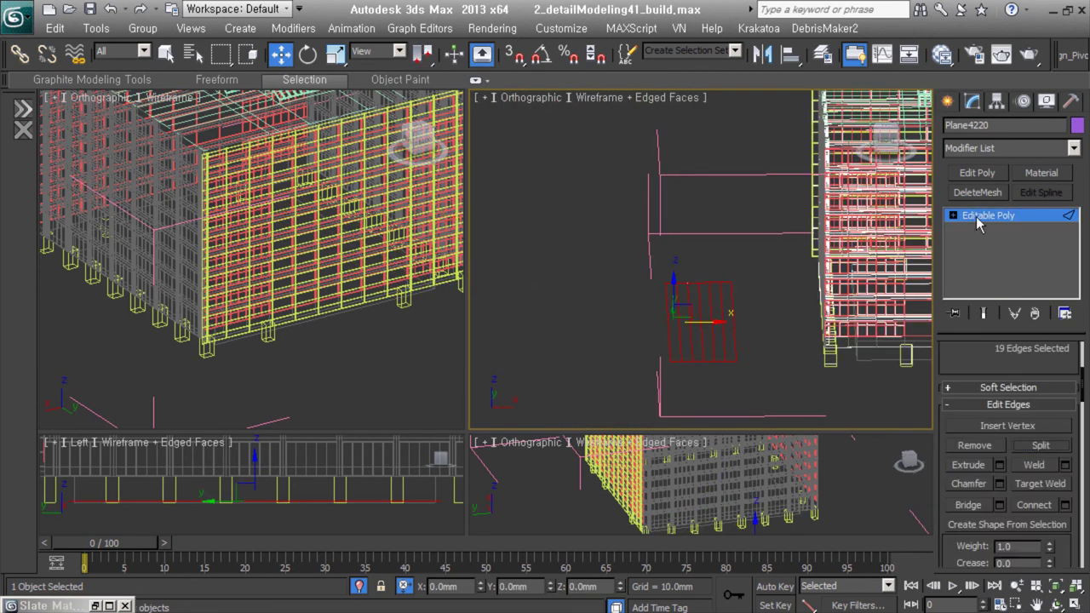
pyautogui.click(1033, 235)
pyautogui.hotkey('ctrl', 'z')
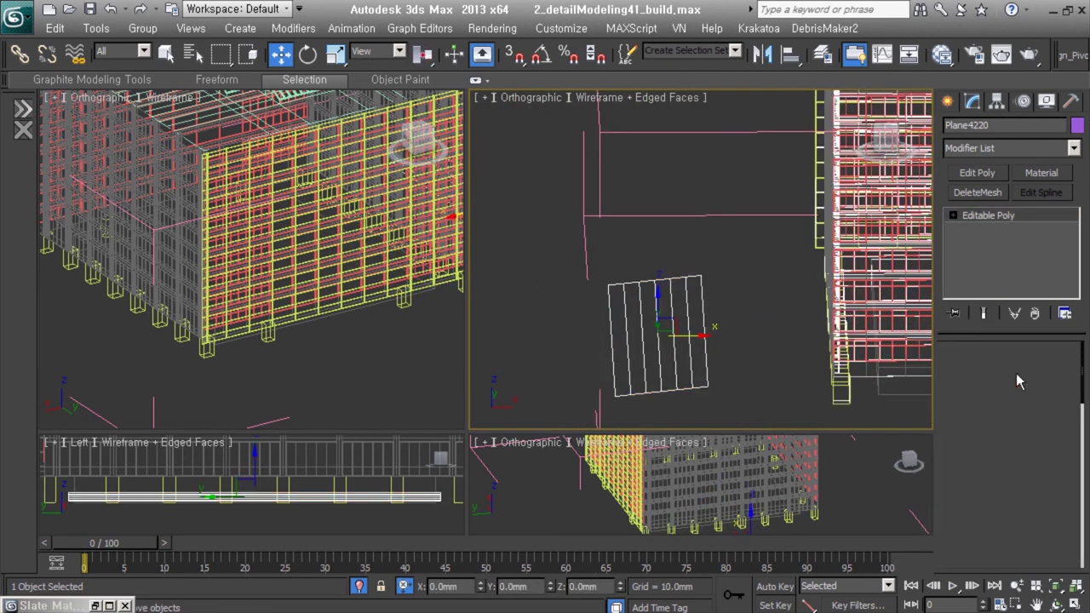
pyautogui.press('4')
pyautogui.moveTo(336, 54); pyautogui.dragTo(339, 106)
pyautogui.rightClick(335, 54)
pyautogui.moveTo(528, 264); pyautogui.dragTo(747, 353)
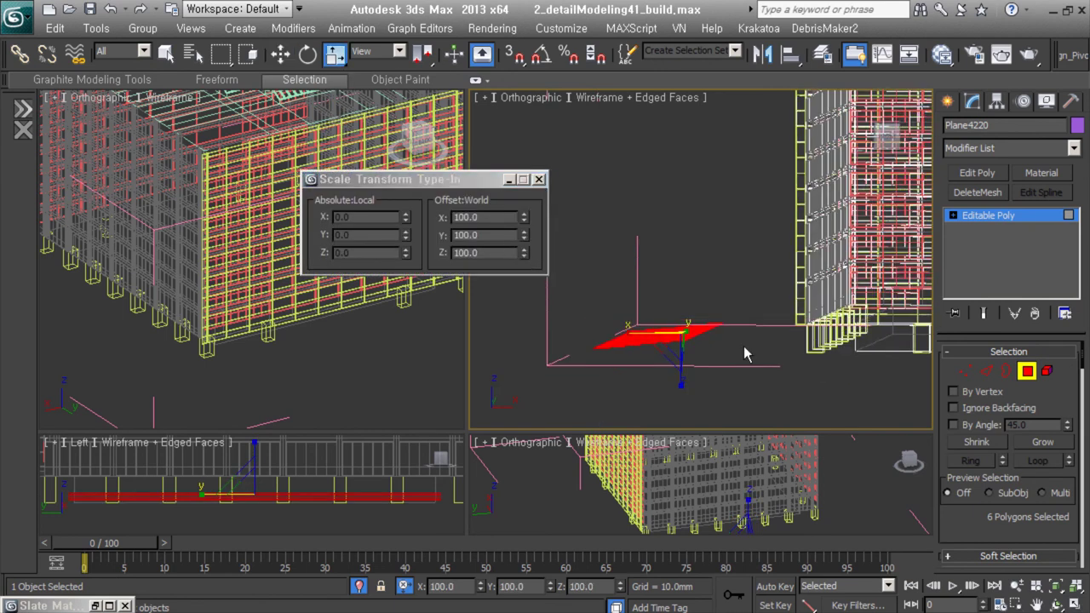
pyautogui.click(1047, 371)
# Step: Add a Shell modifier to Plane4220 with 276.1mm inner and 0.0mm outer thickness
pyautogui.rightClick(494, 297)
pyautogui.click(529, 312)
pyautogui.press('5')
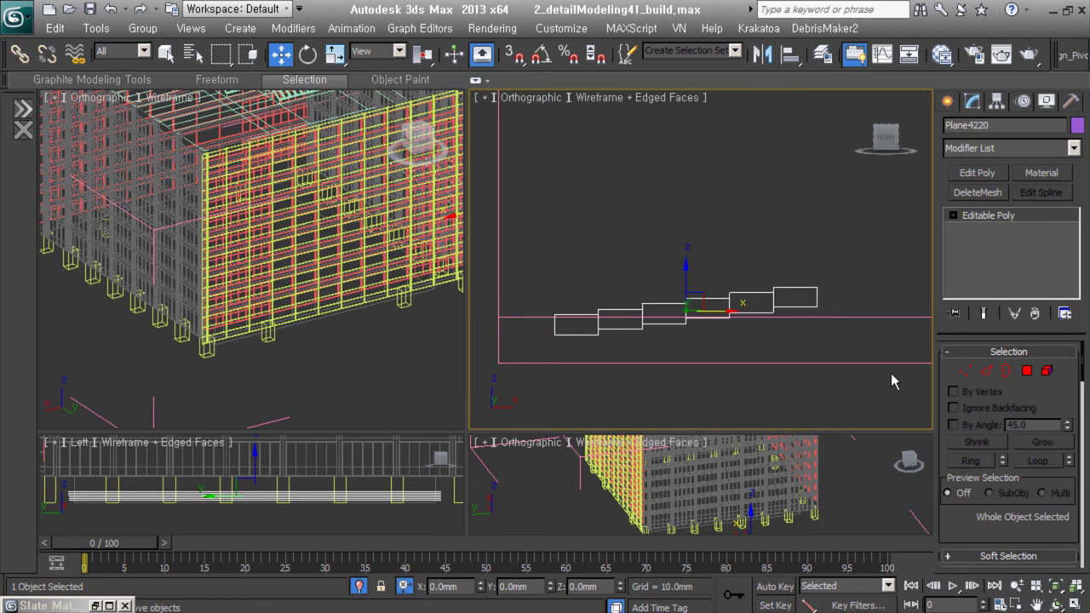
pyautogui.click(626, 345)
pyautogui.keyDown('alt'); pyautogui.moveTo(626, 345); pyautogui.dragTo(637, 229, button='middle'); pyautogui.keyUp('alt')
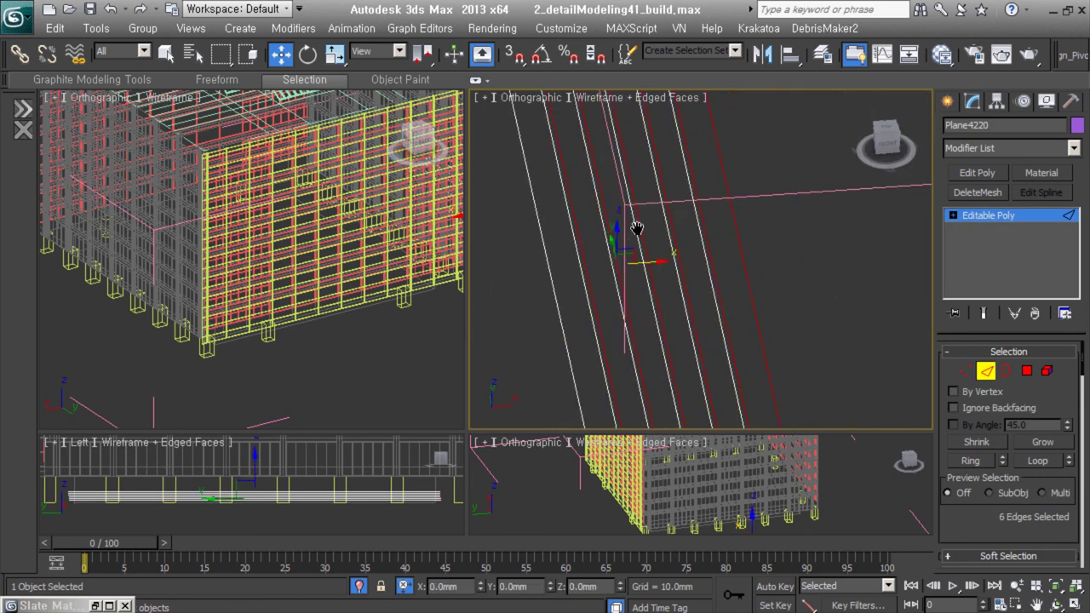
pyautogui.moveTo(1065, 388); pyautogui.dragTo(1068, 394)
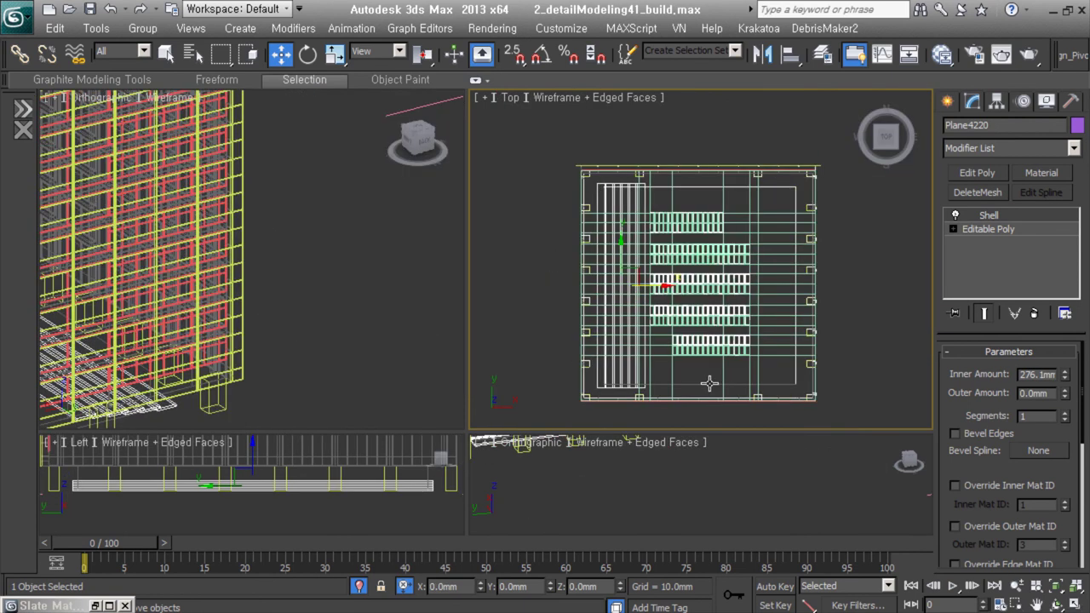
# Step: Add a Symmetry modifier to Plane4220 and collapse it to Editable Poly
pyautogui.click(706, 384)
pyautogui.click(968, 371)
pyautogui.hotkey('ctrl', 'z')
pyautogui.click(1073, 148)
pyautogui.click(971, 287)
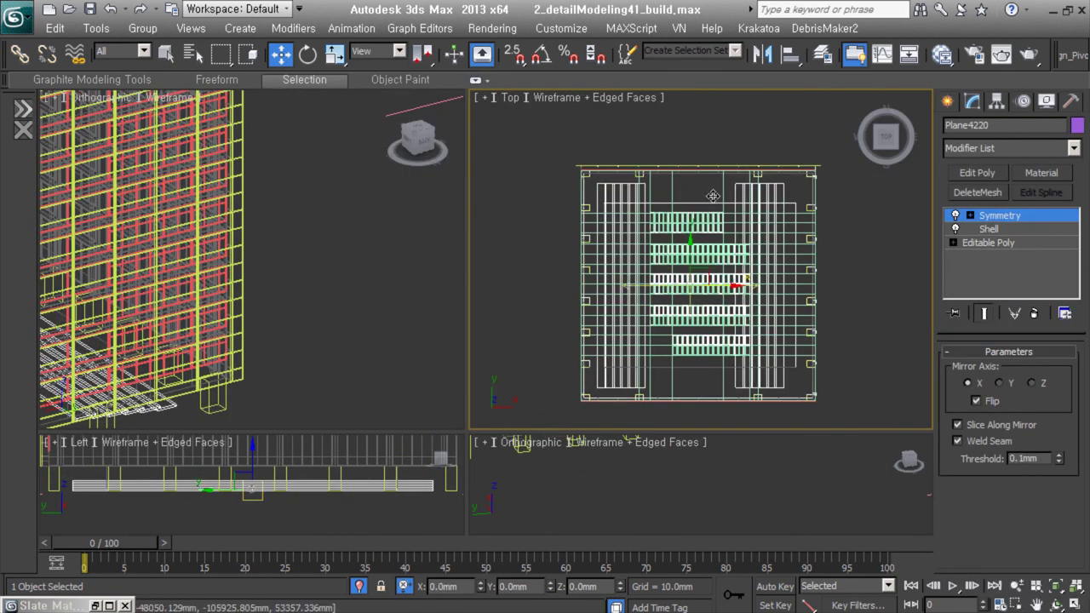
pyautogui.press('4')
pyautogui.moveTo(807, 256)
pyautogui.keyDown('alt'); pyautogui.mouseDown(button='middle')
pyautogui.moveTo(807, 294)
pyautogui.moveTo(766, 256)
pyautogui.mouseUp(button='middle'); pyautogui.keyUp('alt')
pyautogui.scroll(5, 807, 294)
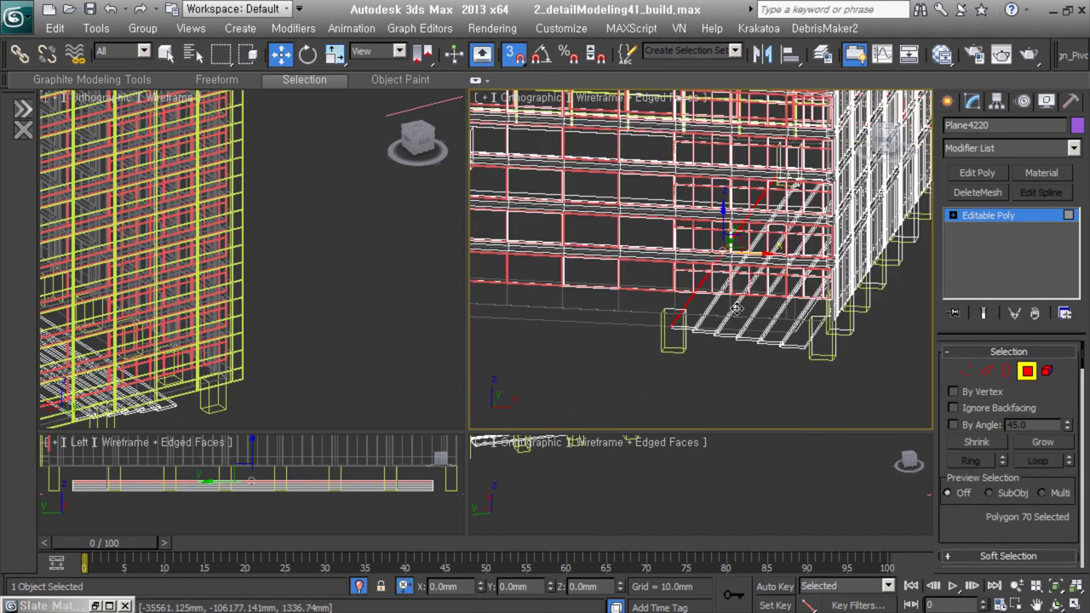
pyautogui.scroll(5, 766, 256)
pyautogui.scroll(-5, 1050, 564)
# Step: Add connecting edges across the ground-floor object Object095
pyautogui.press('z')
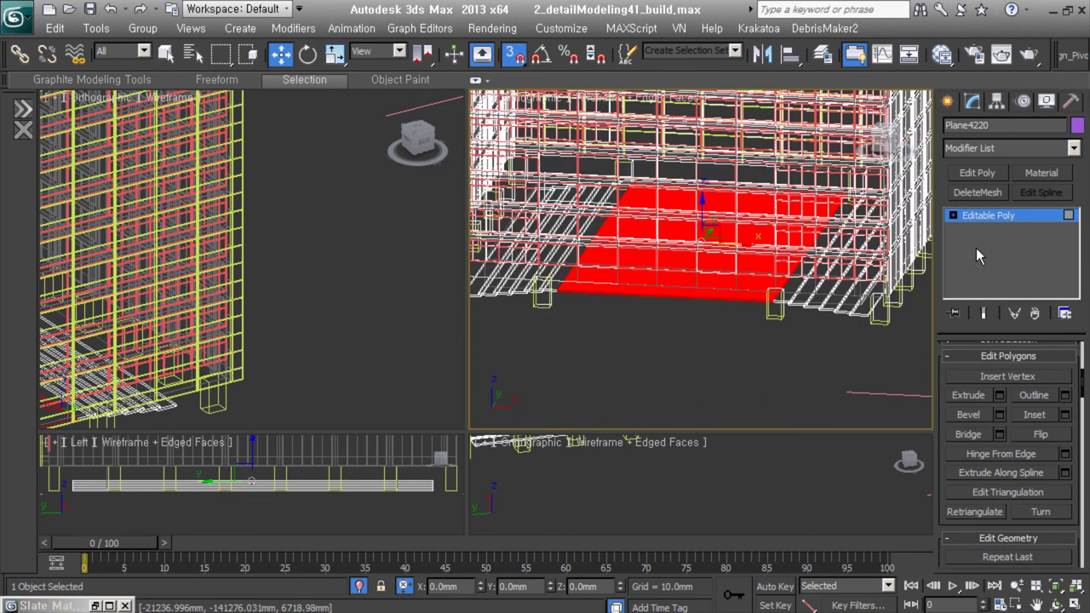
pyautogui.press('4')
pyautogui.scroll(-3, 648, 330)
pyautogui.moveTo(648, 330)
pyautogui.keyDown('alt'); pyautogui.mouseDown(button='middle')
pyautogui.moveTo(785, 377)
pyautogui.moveTo(757, 310)
pyautogui.mouseUp(button='middle'); pyautogui.keyUp('alt')
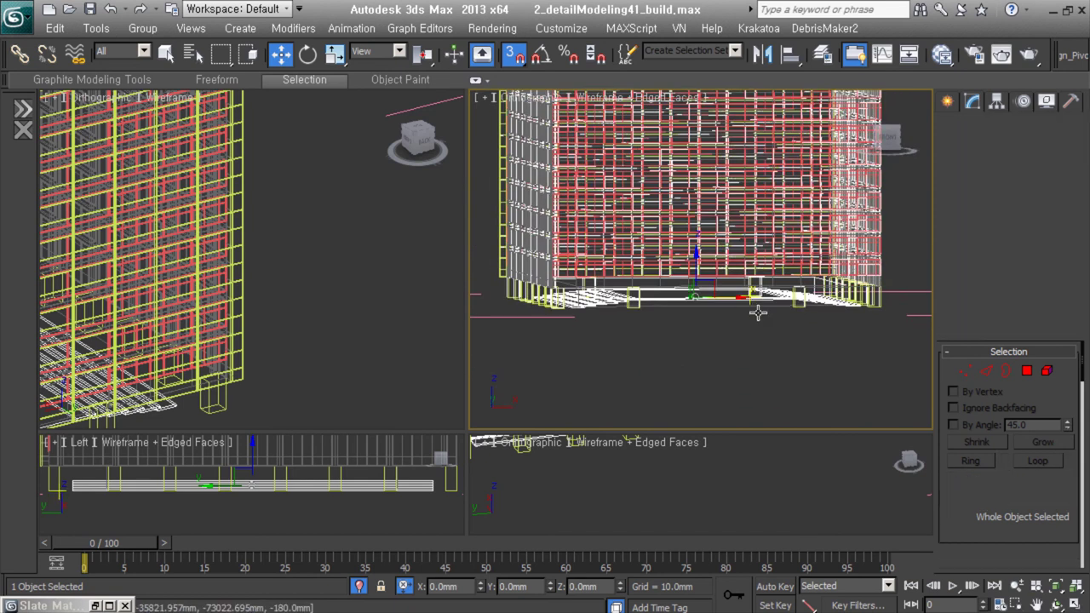
pyautogui.press('t')
pyautogui.click(734, 216)
pyautogui.scroll(3, 735, 217)
pyautogui.press('2')
pyautogui.moveTo(628, 175)
pyautogui.keyDown('alt'); pyautogui.mouseDown(button='middle')
pyautogui.moveTo(703, 214)
pyautogui.moveTo(679, 211)
pyautogui.mouseUp(button='middle'); pyautogui.keyUp('alt')
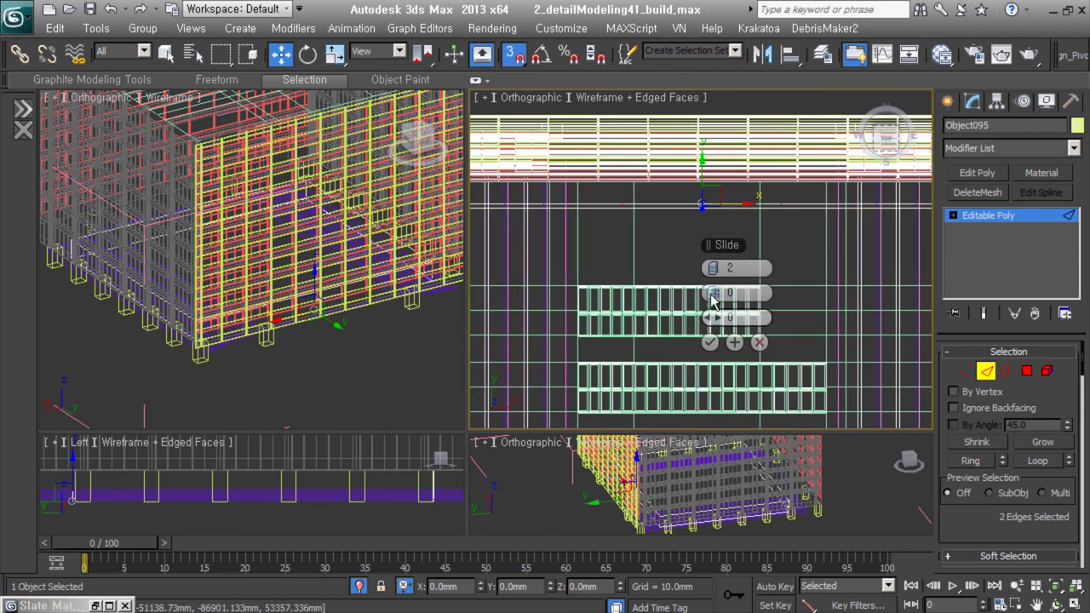
pyautogui.press('Return')
pyautogui.keyDown('alt'); pyautogui.moveTo(834, 299); pyautogui.dragTo(809, 286, button='middle'); pyautogui.keyUp('alt')
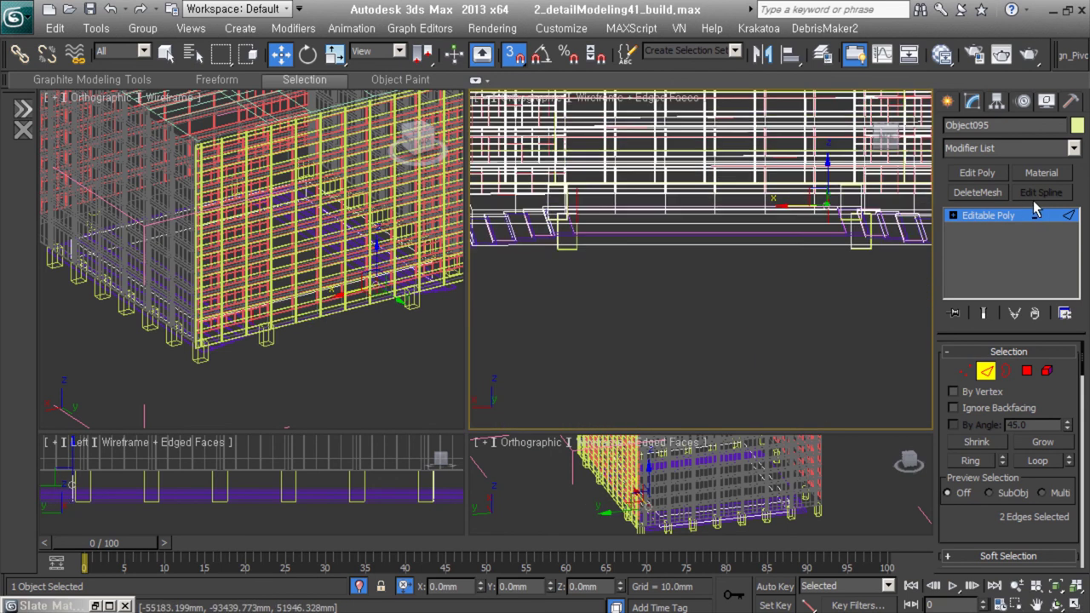
pyautogui.press('2')
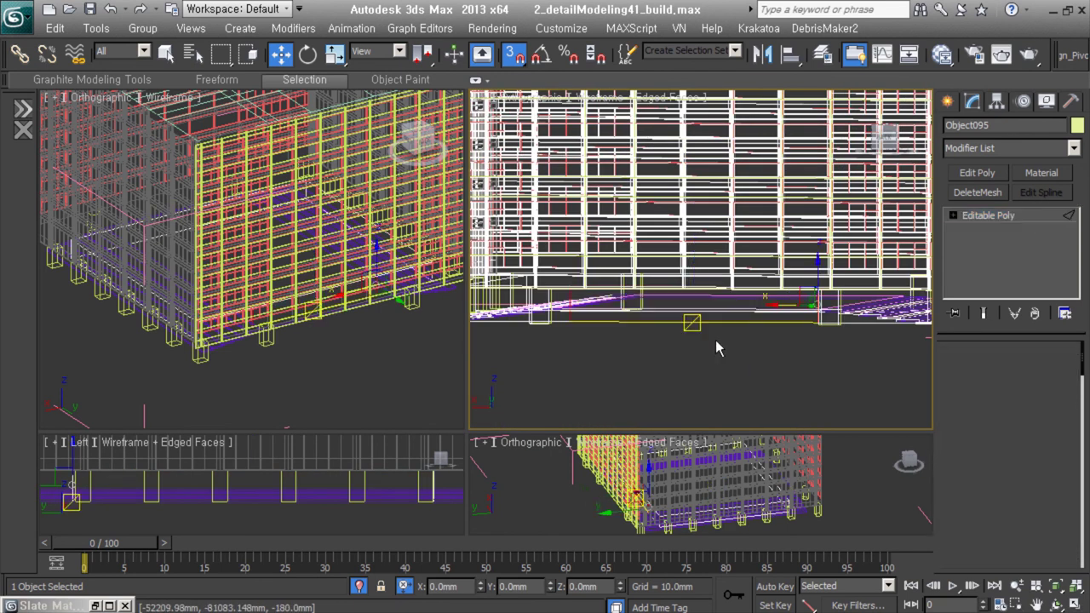
# Step: Detach the chosen polygons of Object095 as a separate object
pyautogui.press('Return')
pyautogui.moveTo(780, 287)
pyautogui.keyDown('alt'); pyautogui.mouseDown(button='middle')
pyautogui.moveTo(756, 261)
pyautogui.moveTo(755, 334)
pyautogui.moveTo(722, 319)
pyautogui.moveTo(821, 366)
pyautogui.mouseUp(button='middle'); pyautogui.keyUp('alt')
pyautogui.press('4')
pyautogui.press('4')
pyautogui.press('4')
pyautogui.hotkey('alt', 'd')
pyautogui.press('Return')
pyautogui.click(820, 366)
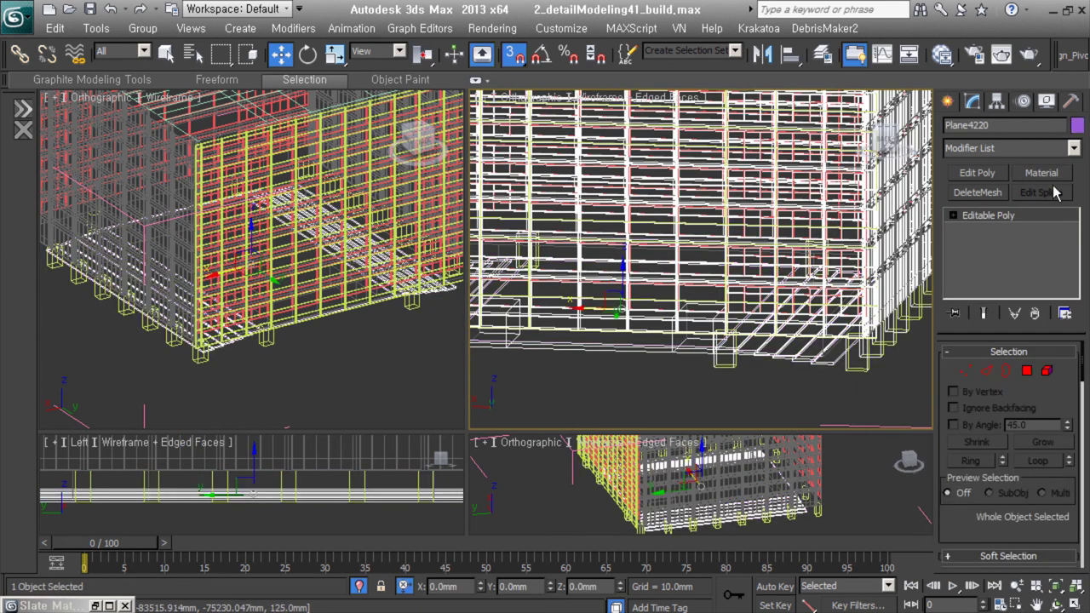
# Step: Group the three ground-floor pieces and name the group N_hq_stone
pyautogui.hotkey('ctrl', 'z')
pyautogui.hotkey('ctrl', 'g')
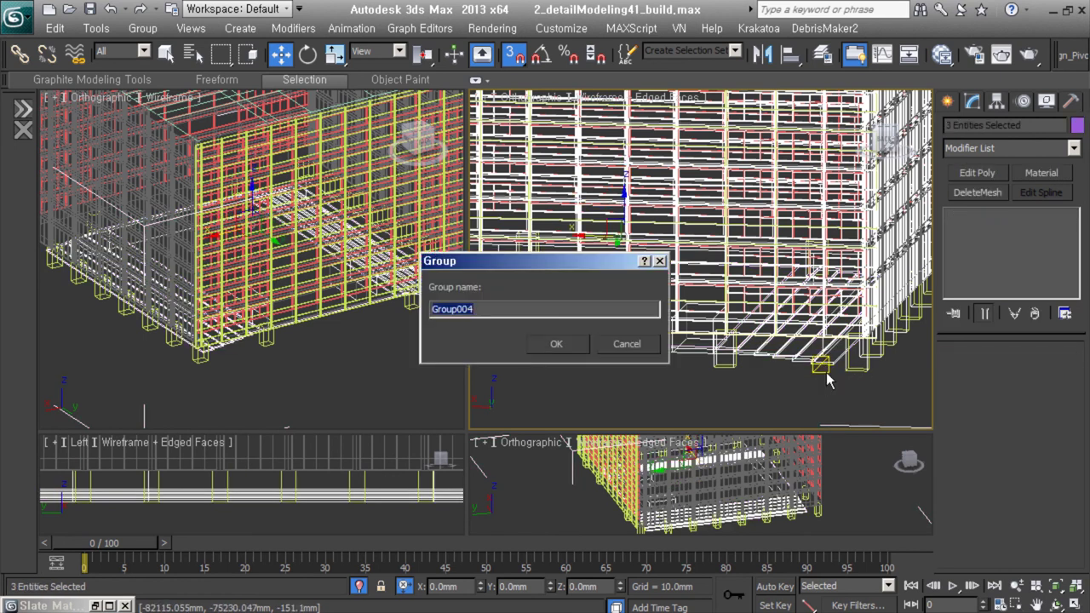
pyautogui.write('ne')
pyautogui.press('Return')
pyautogui.scroll(-3, 856, 401)
pyautogui.scroll(-4, 733, 341)
pyautogui.click(596, 357)
pyautogui.moveTo(648, 256); pyautogui.dragTo(690, 292, button='middle')
pyautogui.click(690, 292)
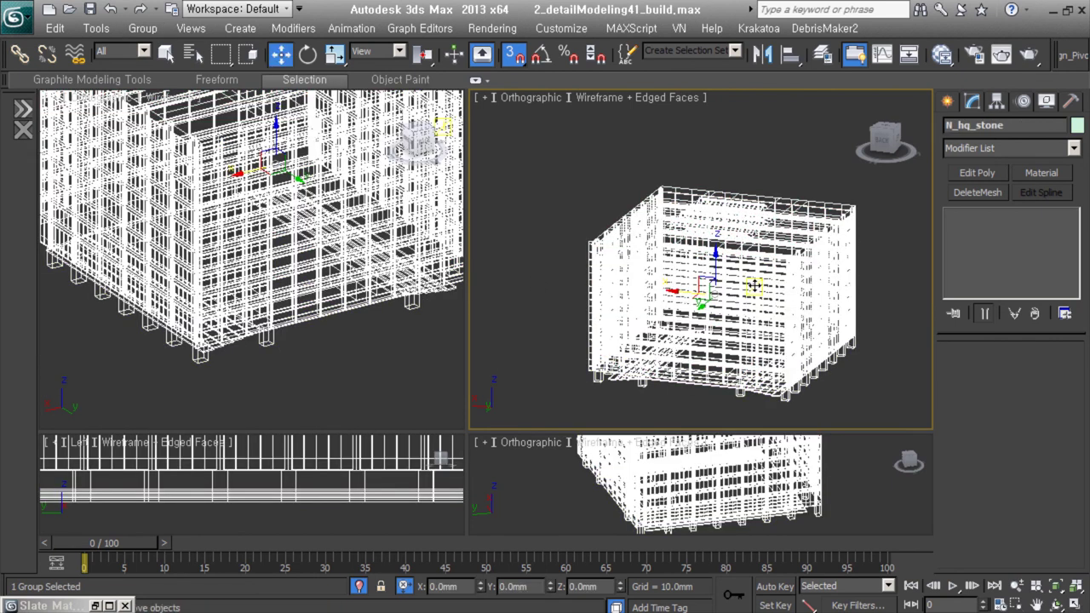
# Step: View the reference image nykreditReal04.jpg in the photo viewer, then close it
pyautogui.hotkey('alt', 'Tab')
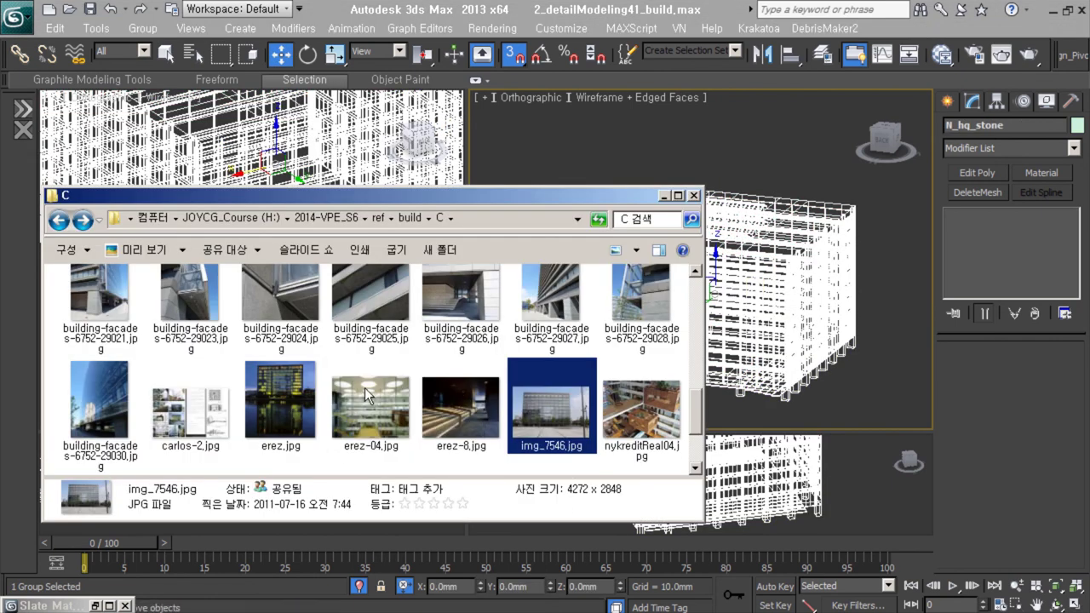
pyautogui.click(368, 400)
pyautogui.doubleClick(640, 409)
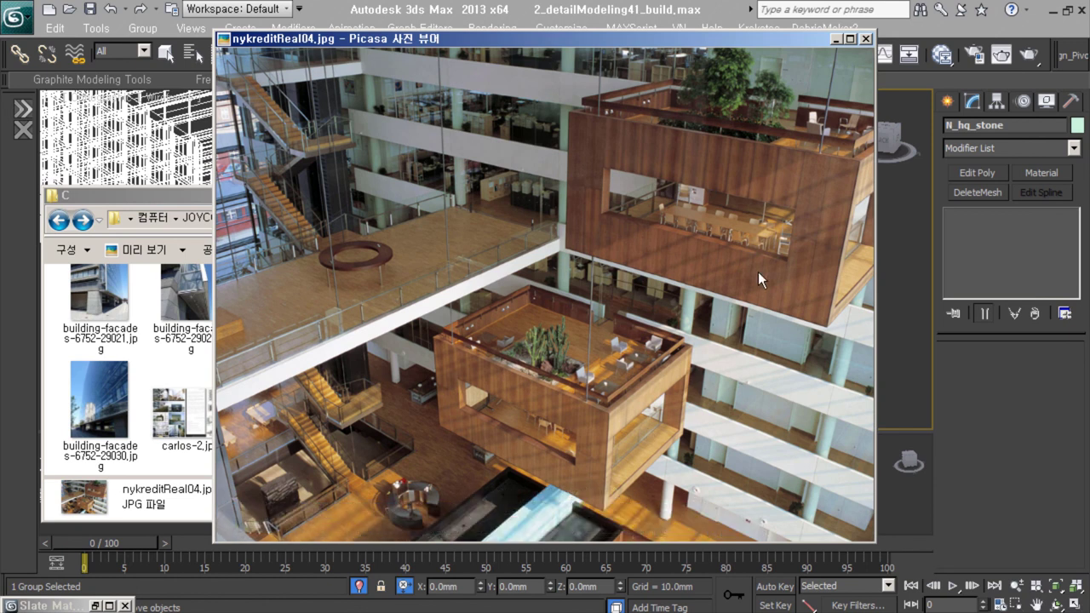
pyautogui.press('Escape')
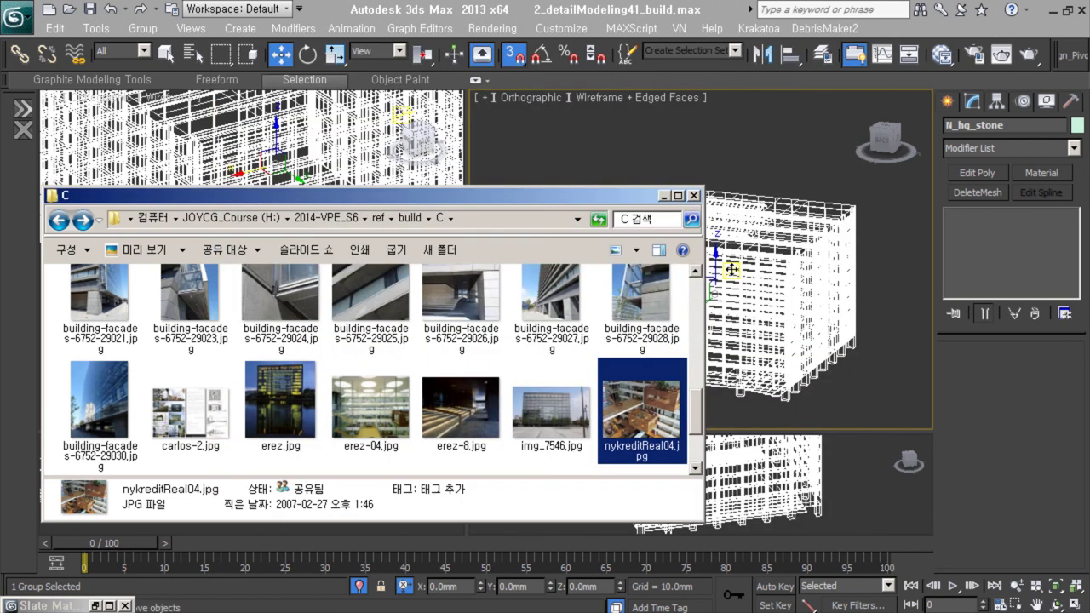
# Step: Browse to 2014-VPE_S6\render\F1\f2 and open f2.jpg in Picasa Photo Viewer
pyautogui.click(412, 218)
pyautogui.click(379, 218)
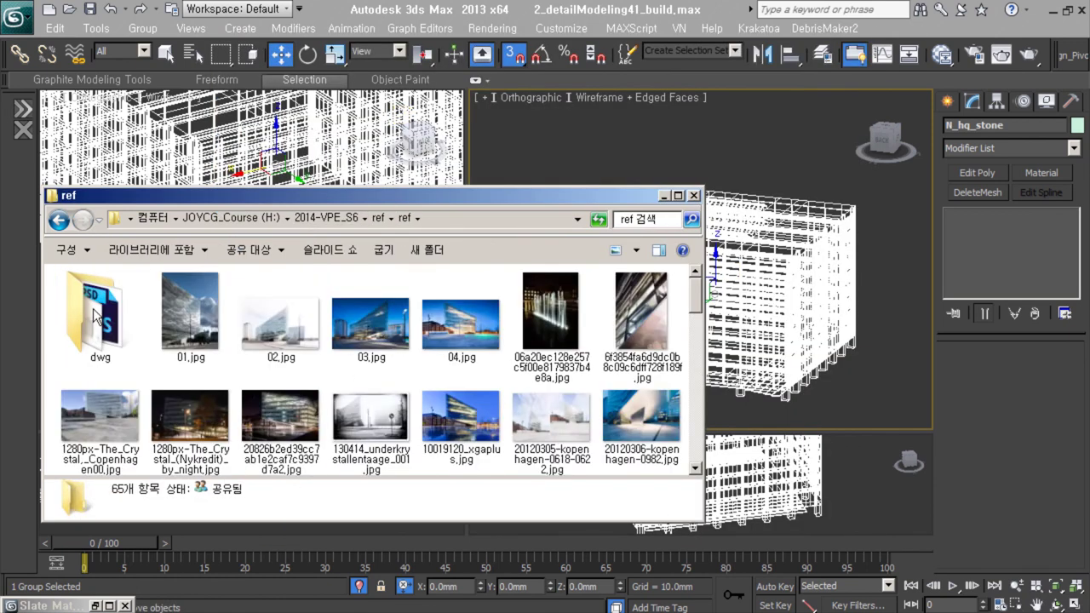
pyautogui.click(329, 223)
pyautogui.doubleClick(100, 311)
pyautogui.press('BackSpace')
pyautogui.doubleClick(191, 311)
pyautogui.scroll(-3, 374, 366)
pyautogui.scroll(-1, 375, 367)
pyautogui.doubleClick(552, 311)
pyautogui.scroll(3, 659, 388)
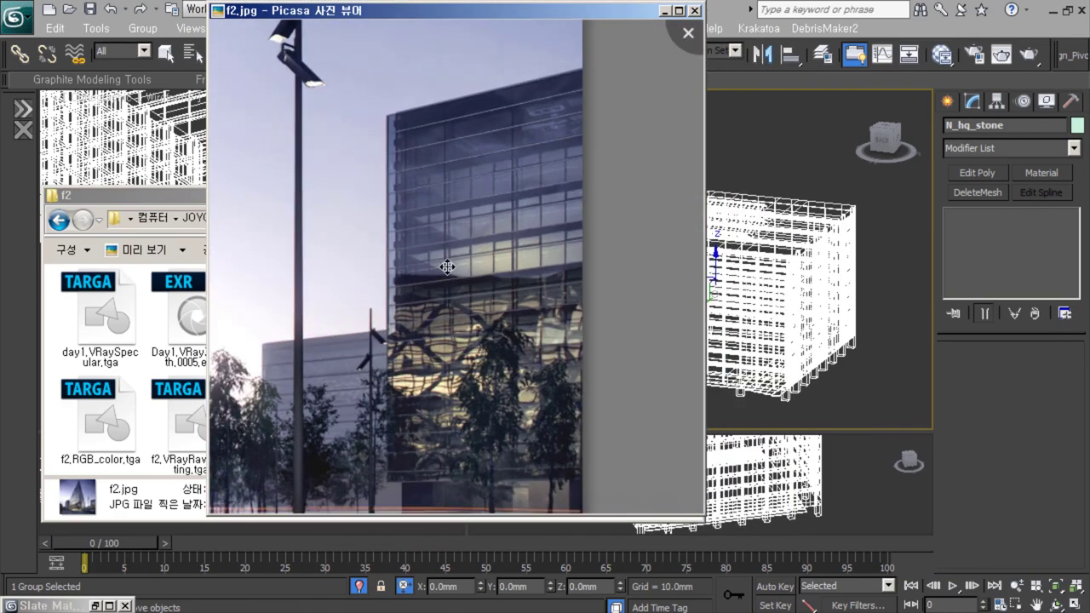